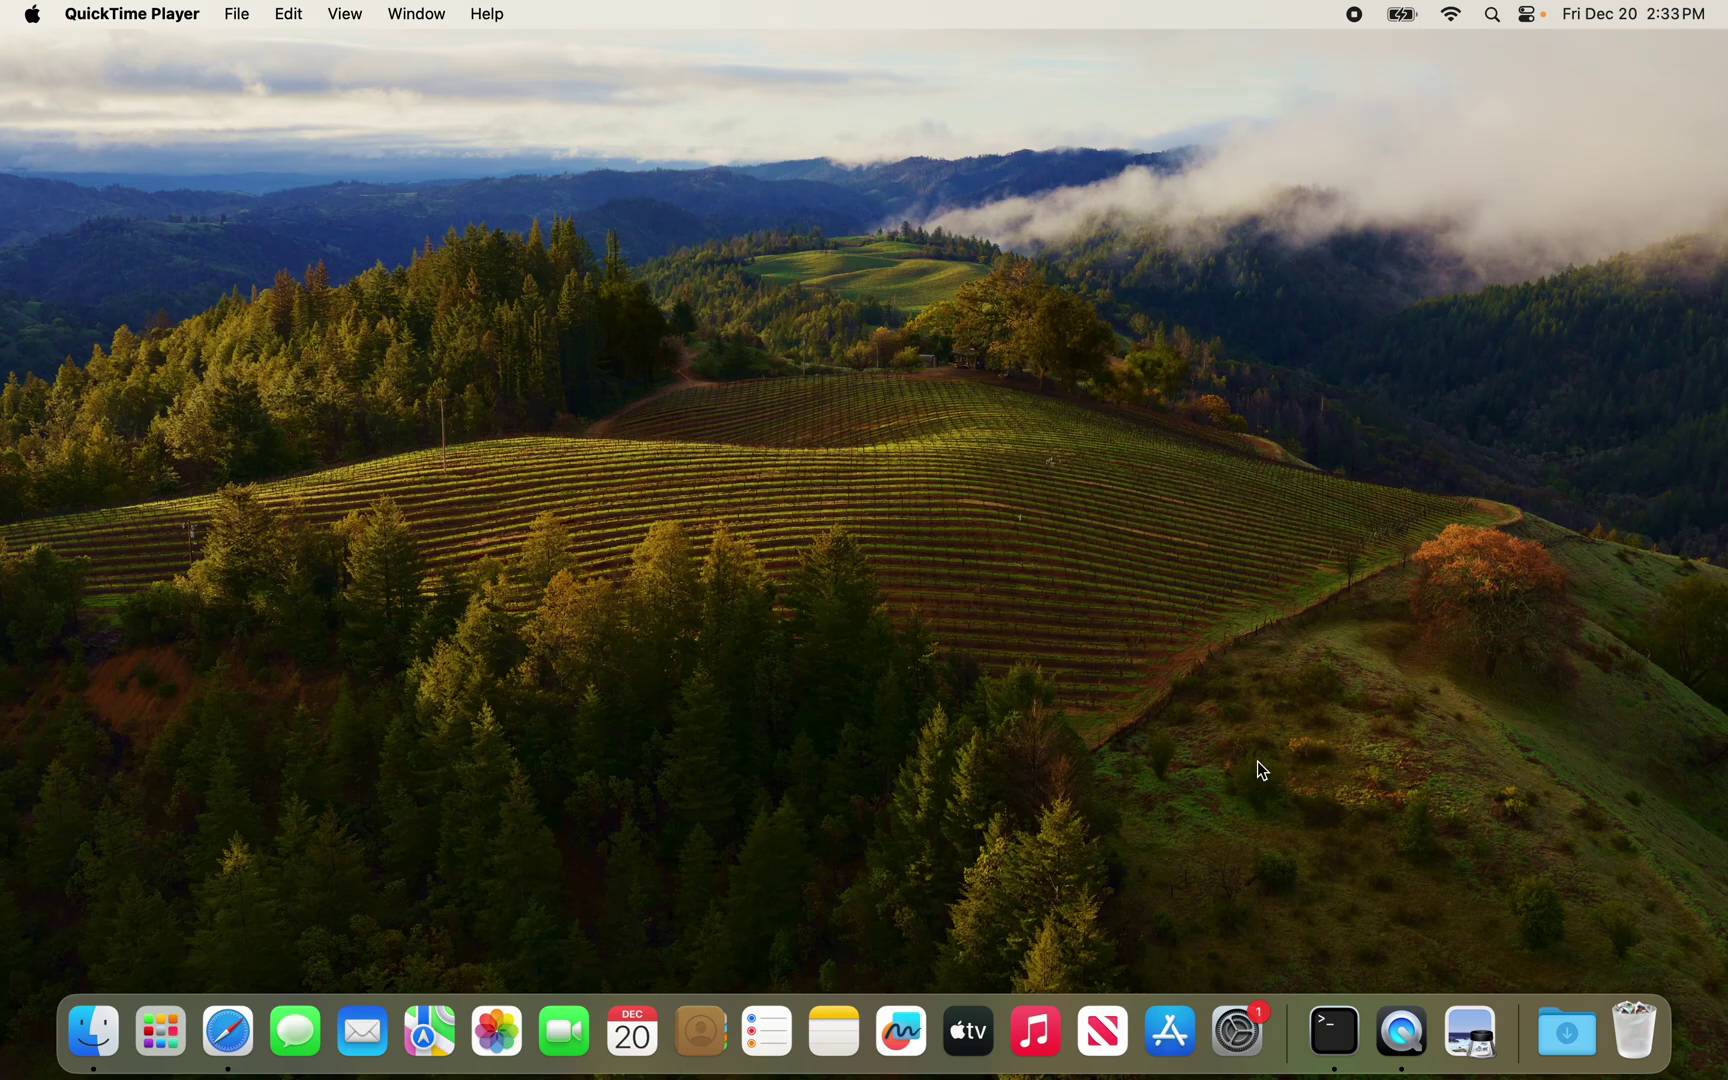
Run brew install --cask --no-quarantine wine@devel in Terminal and widen the window
{"action": "left_click", "coordinate": [1336, 1033]}
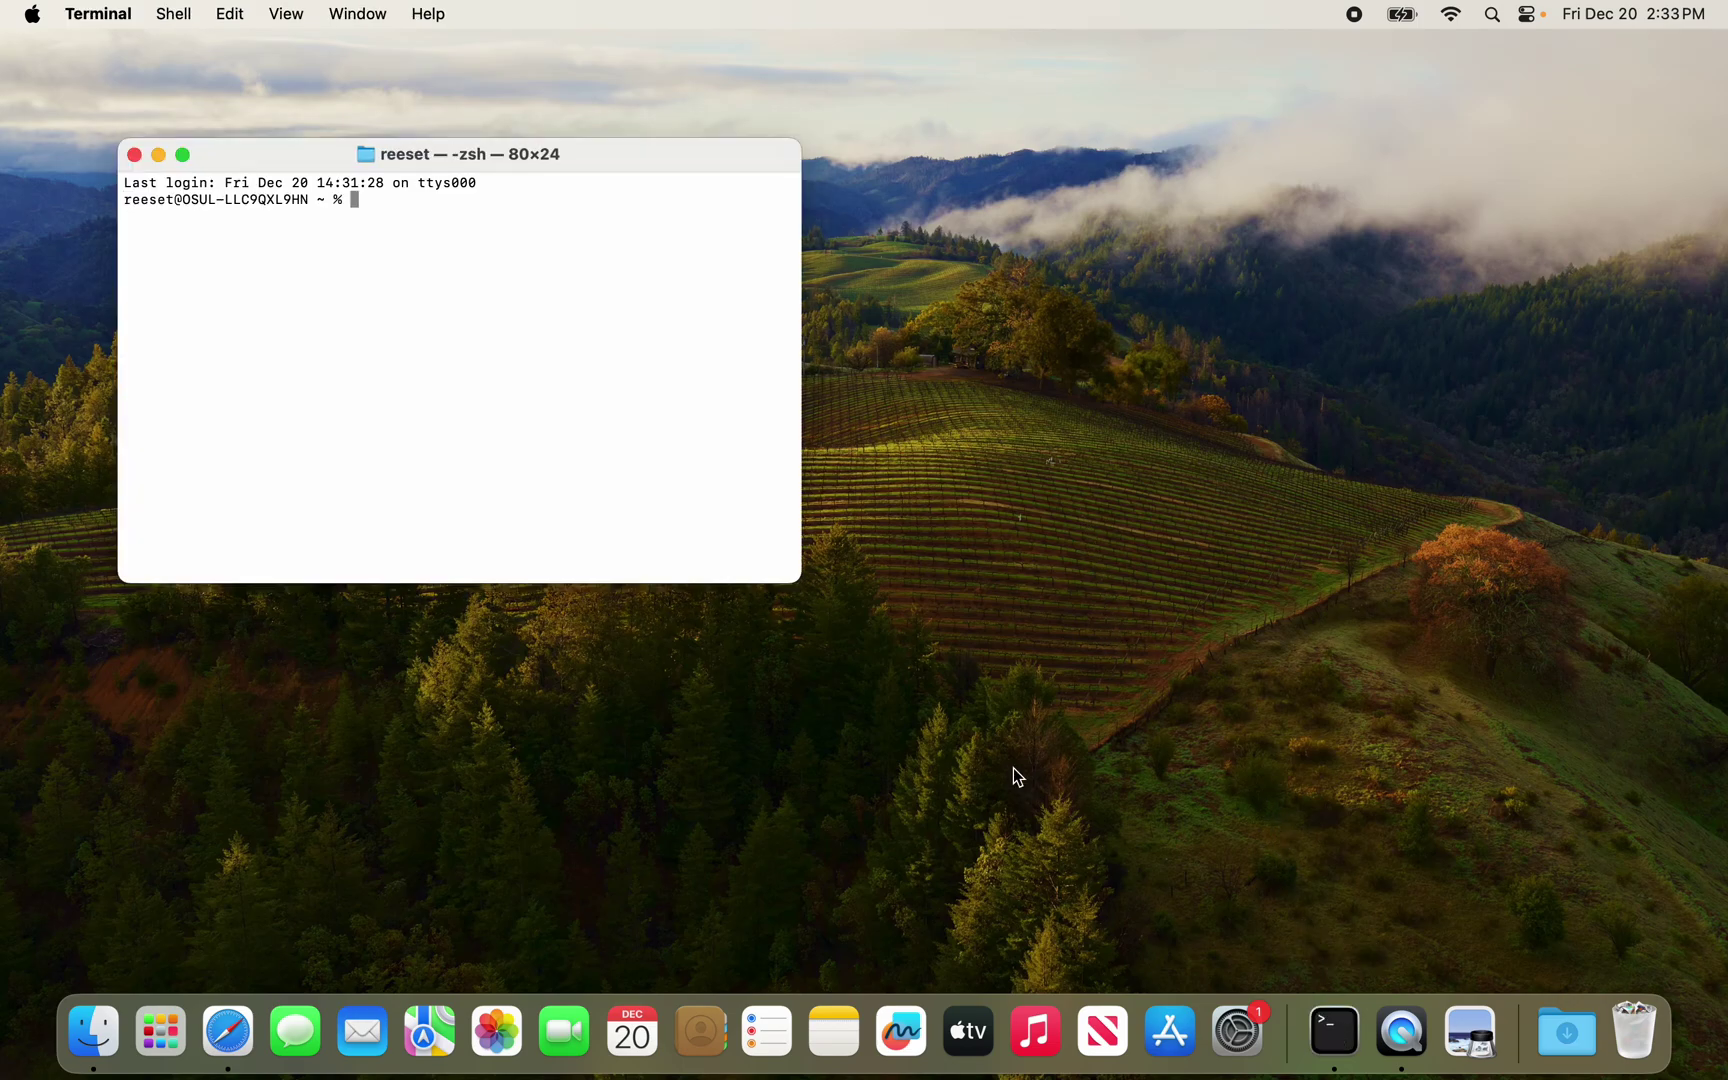
{"action": "type", "text": "brew install --cask --no-quare"}
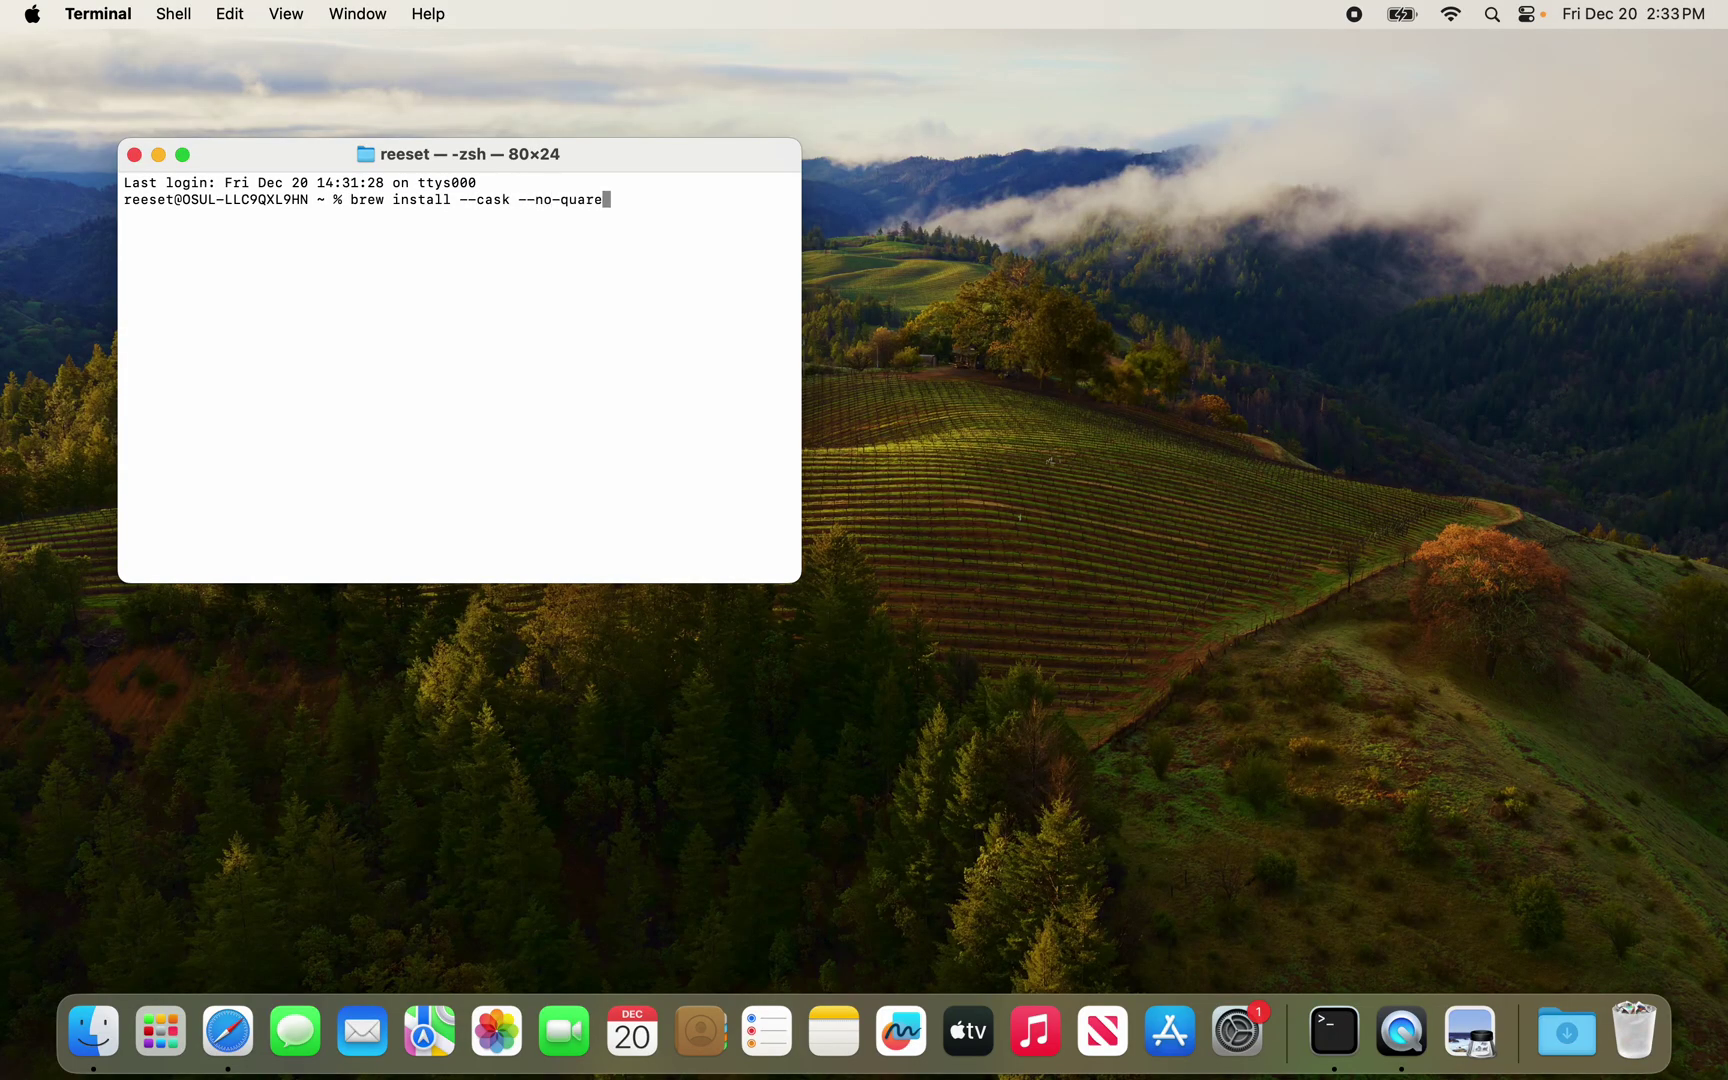
{"action": "type", "text": "ntine wine@devel"}
{"action": "key", "text": "Return"}
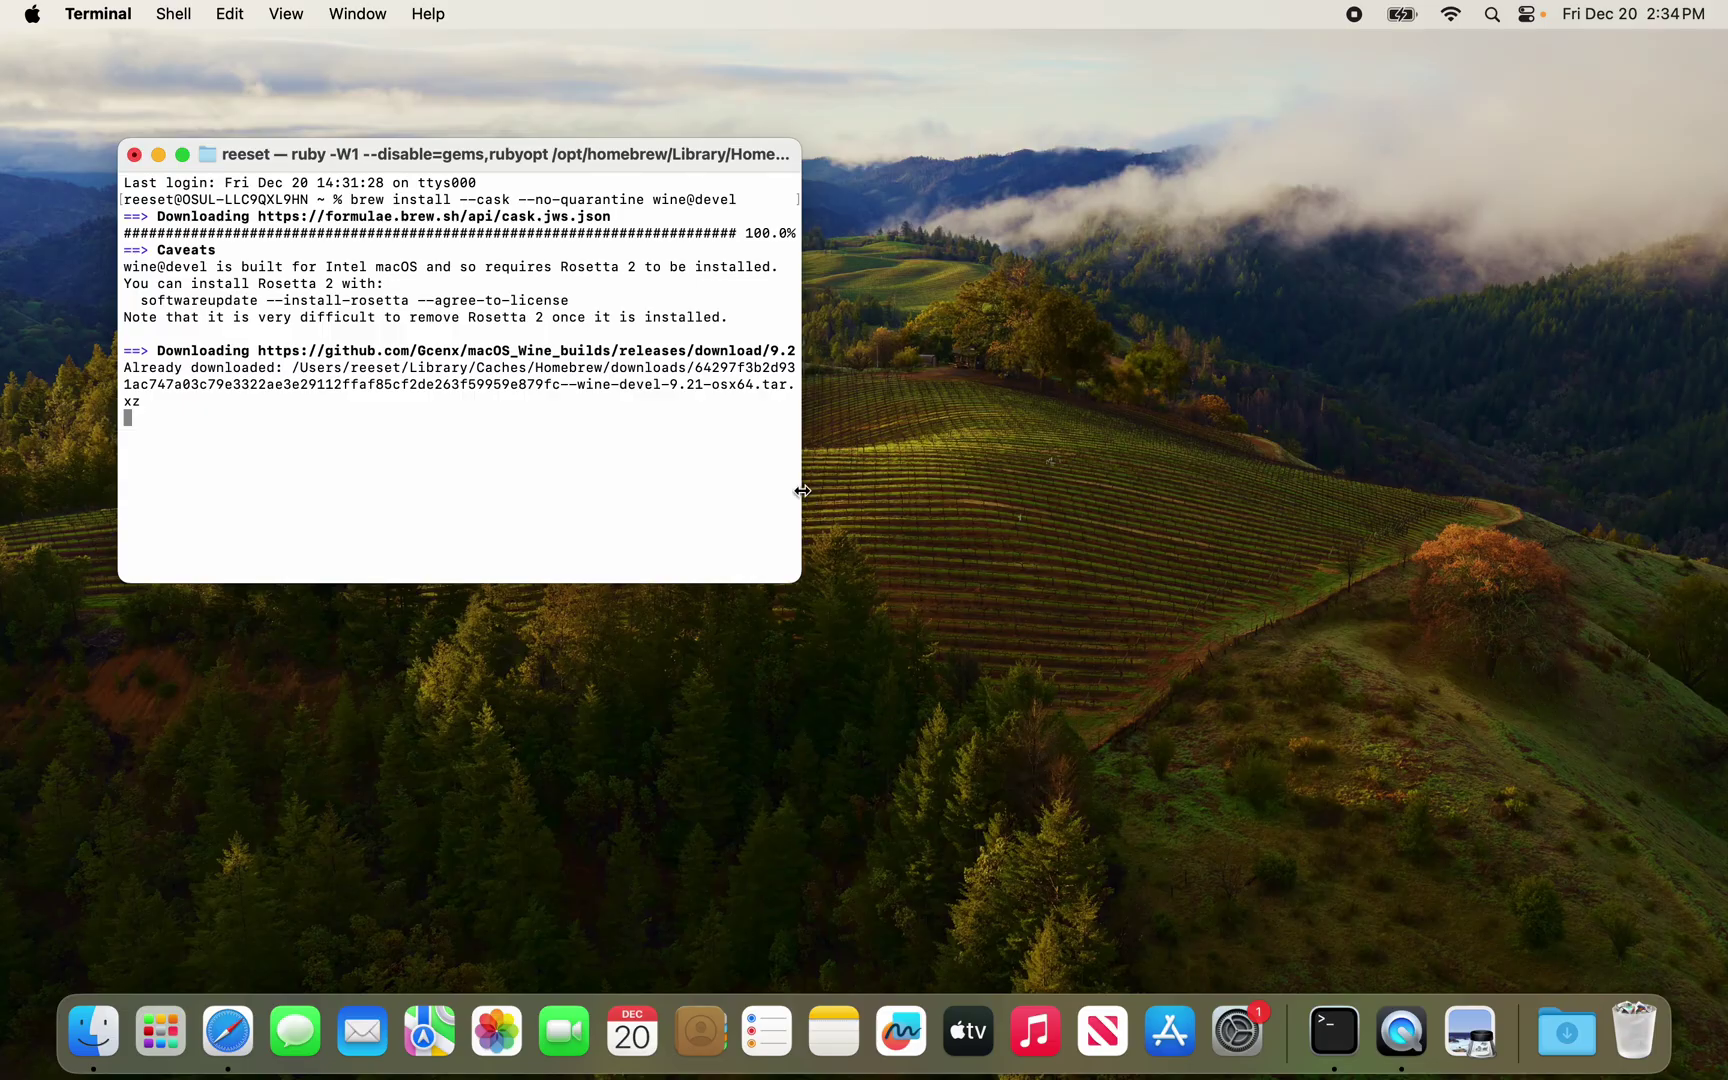
{"action": "left_click_drag", "start_coordinate": [802, 491], "coordinate": [929, 469]}
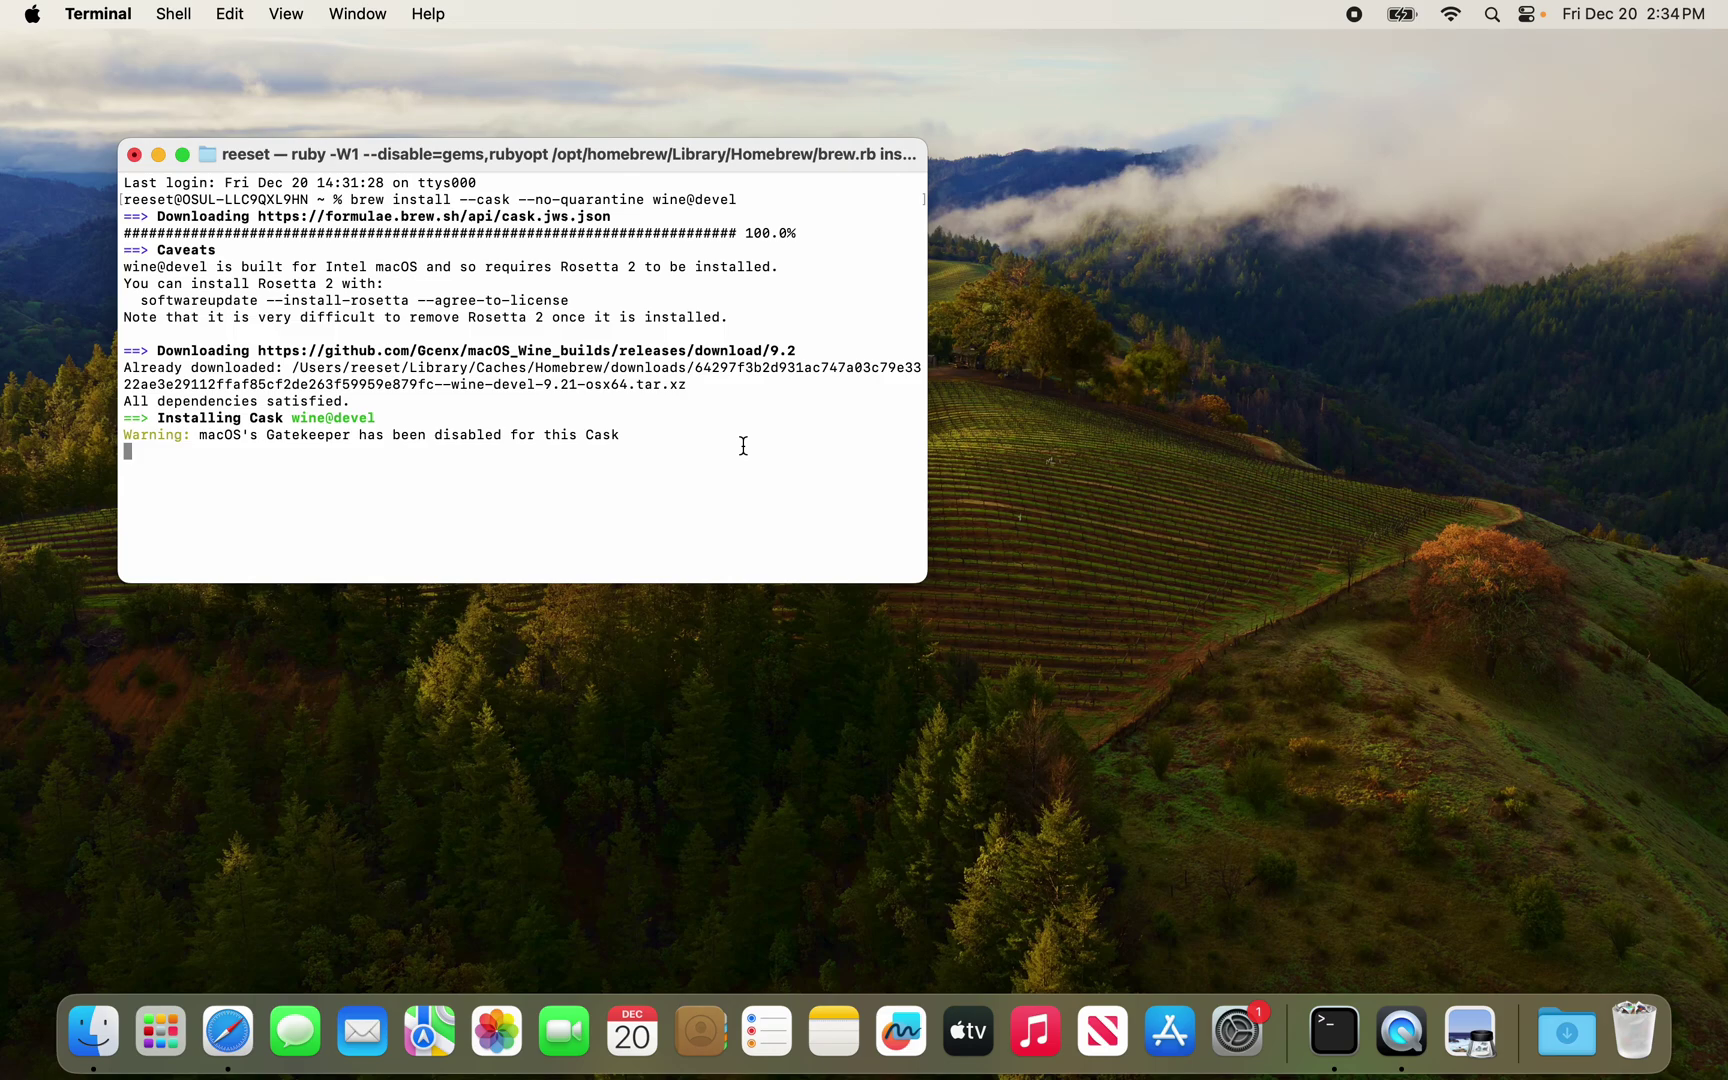
In a Safari private window, download marcedit.reeset.net/anonymous/MarcEdit7.pkg and check its download progress
{"action": "left_click", "coordinate": [228, 1035]}
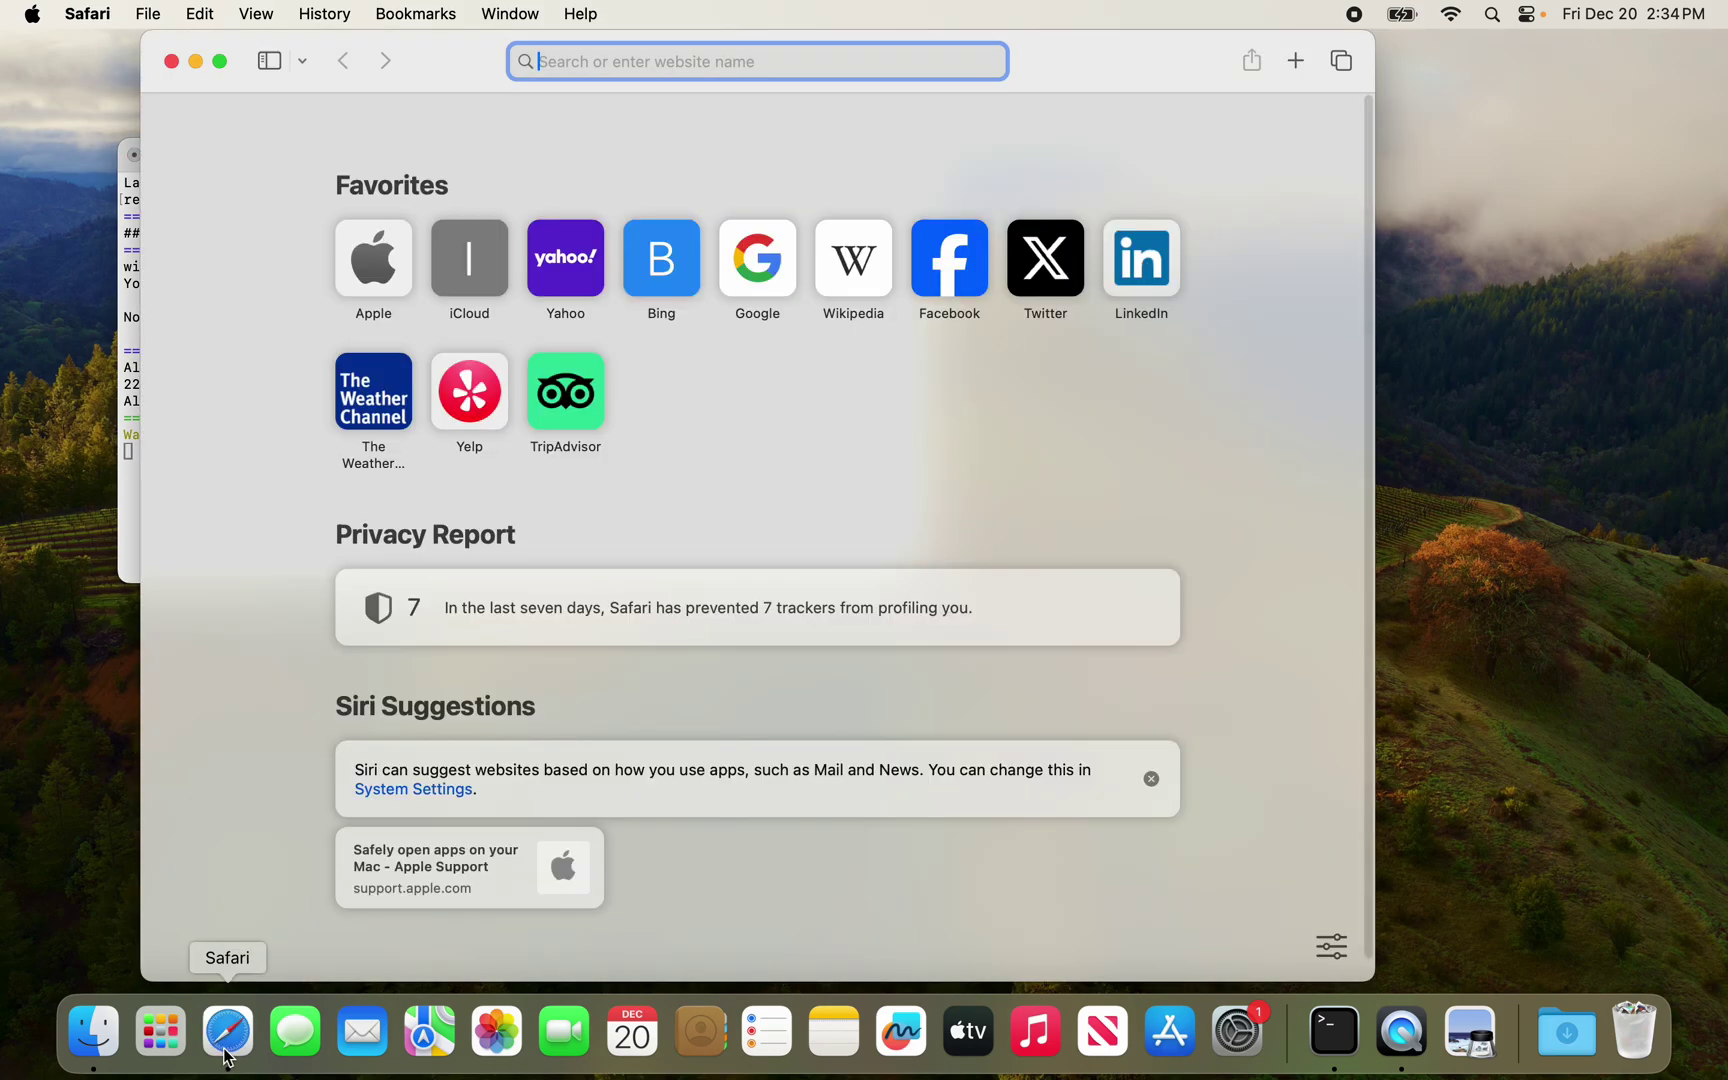
{"action": "left_click", "coordinate": [152, 13]}
{"action": "left_click", "coordinate": [221, 93]}
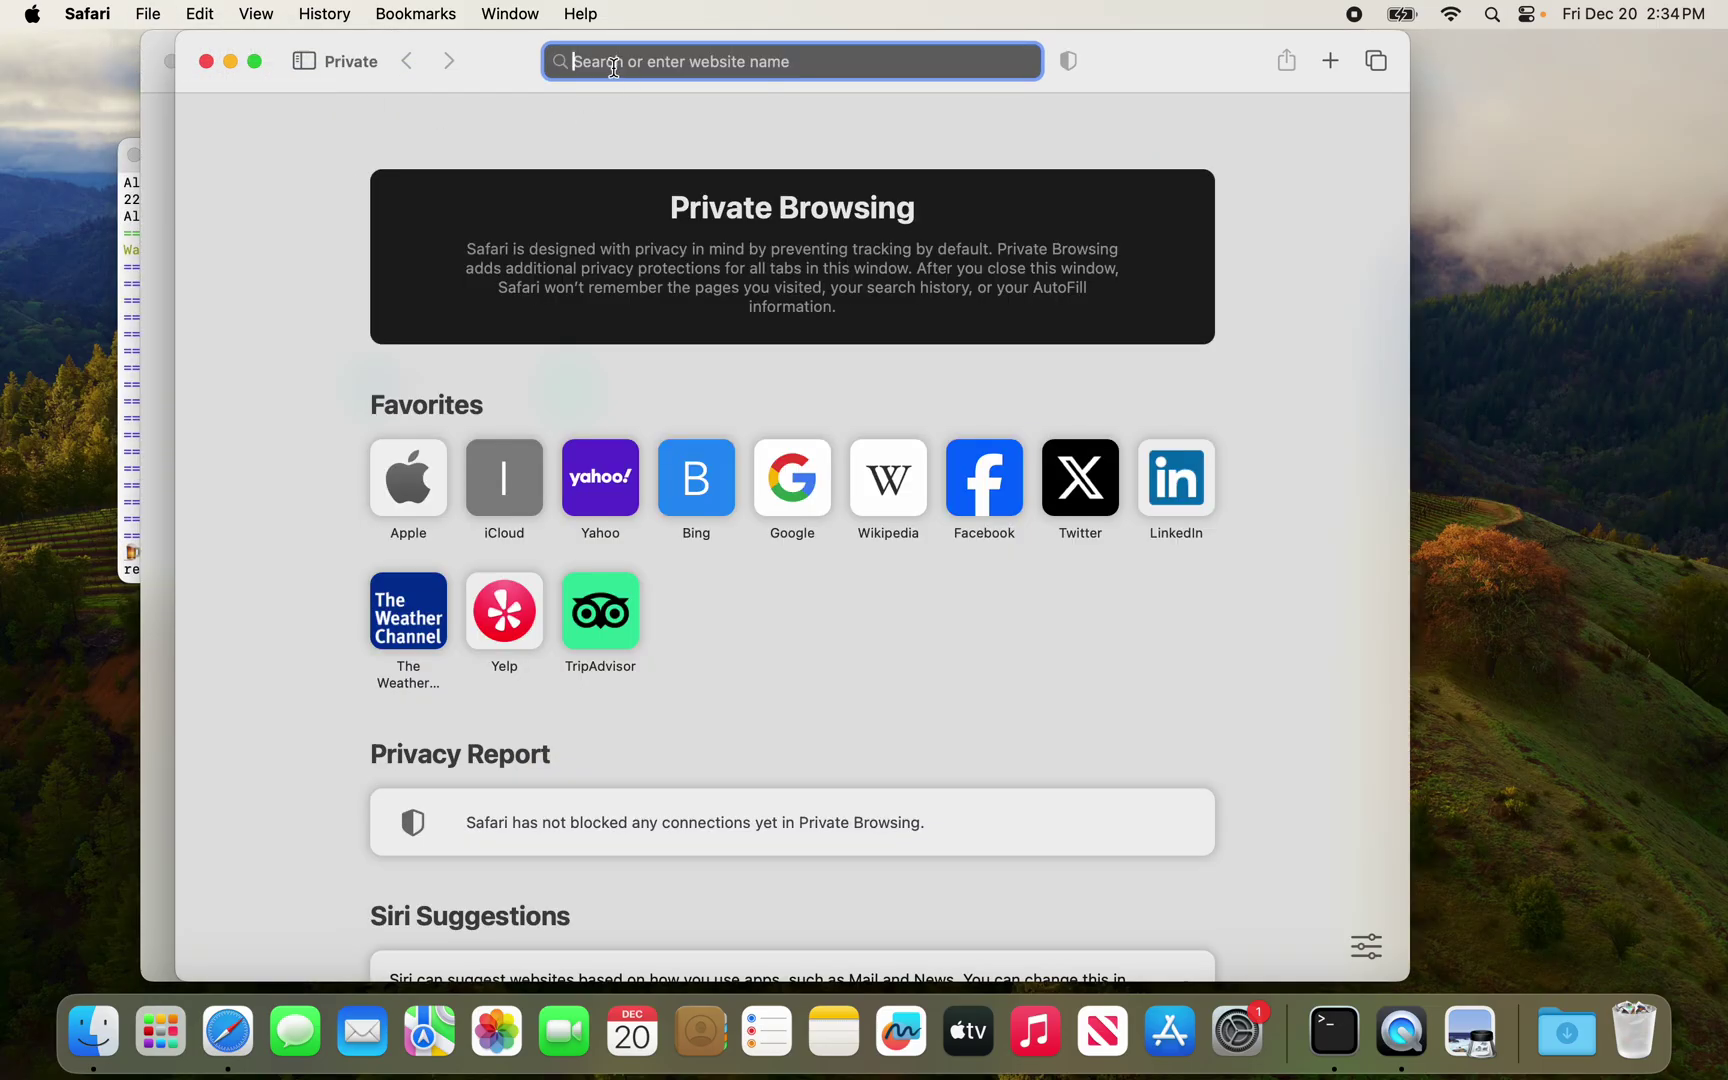
{"action": "type", "text": "marcedit."}
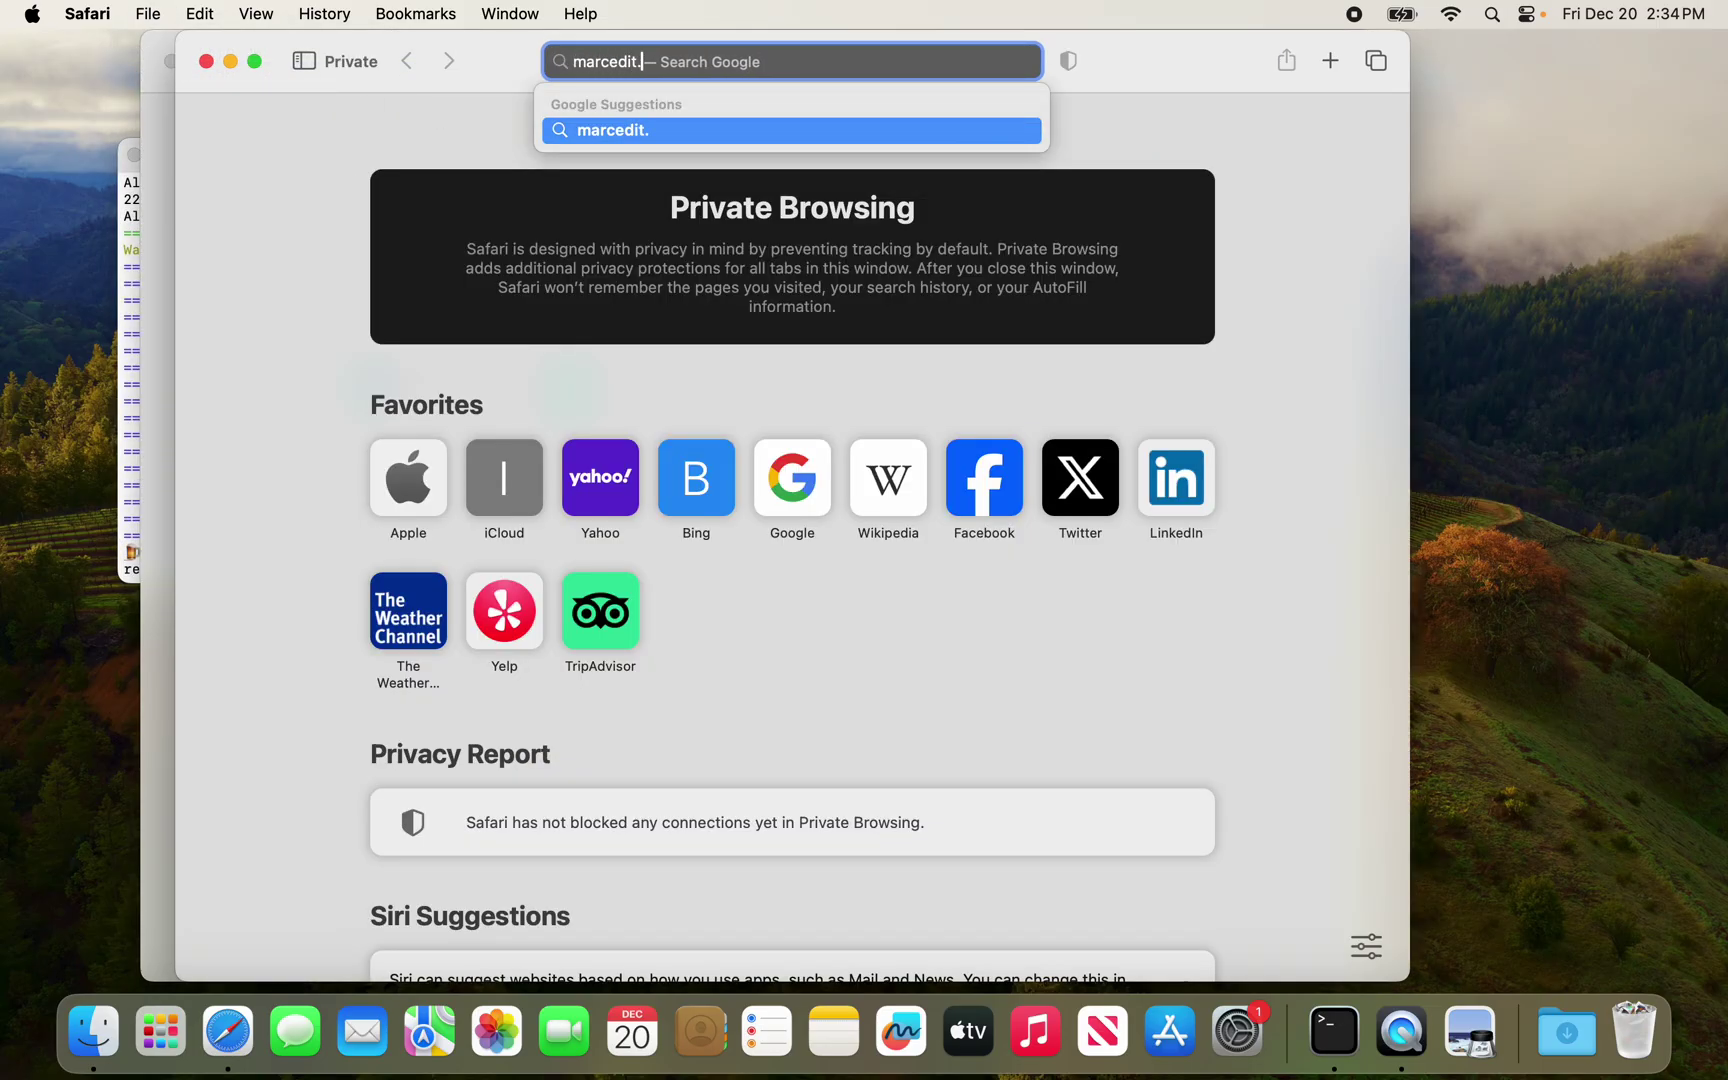
{"action": "type", "text": "reeset.ne"}
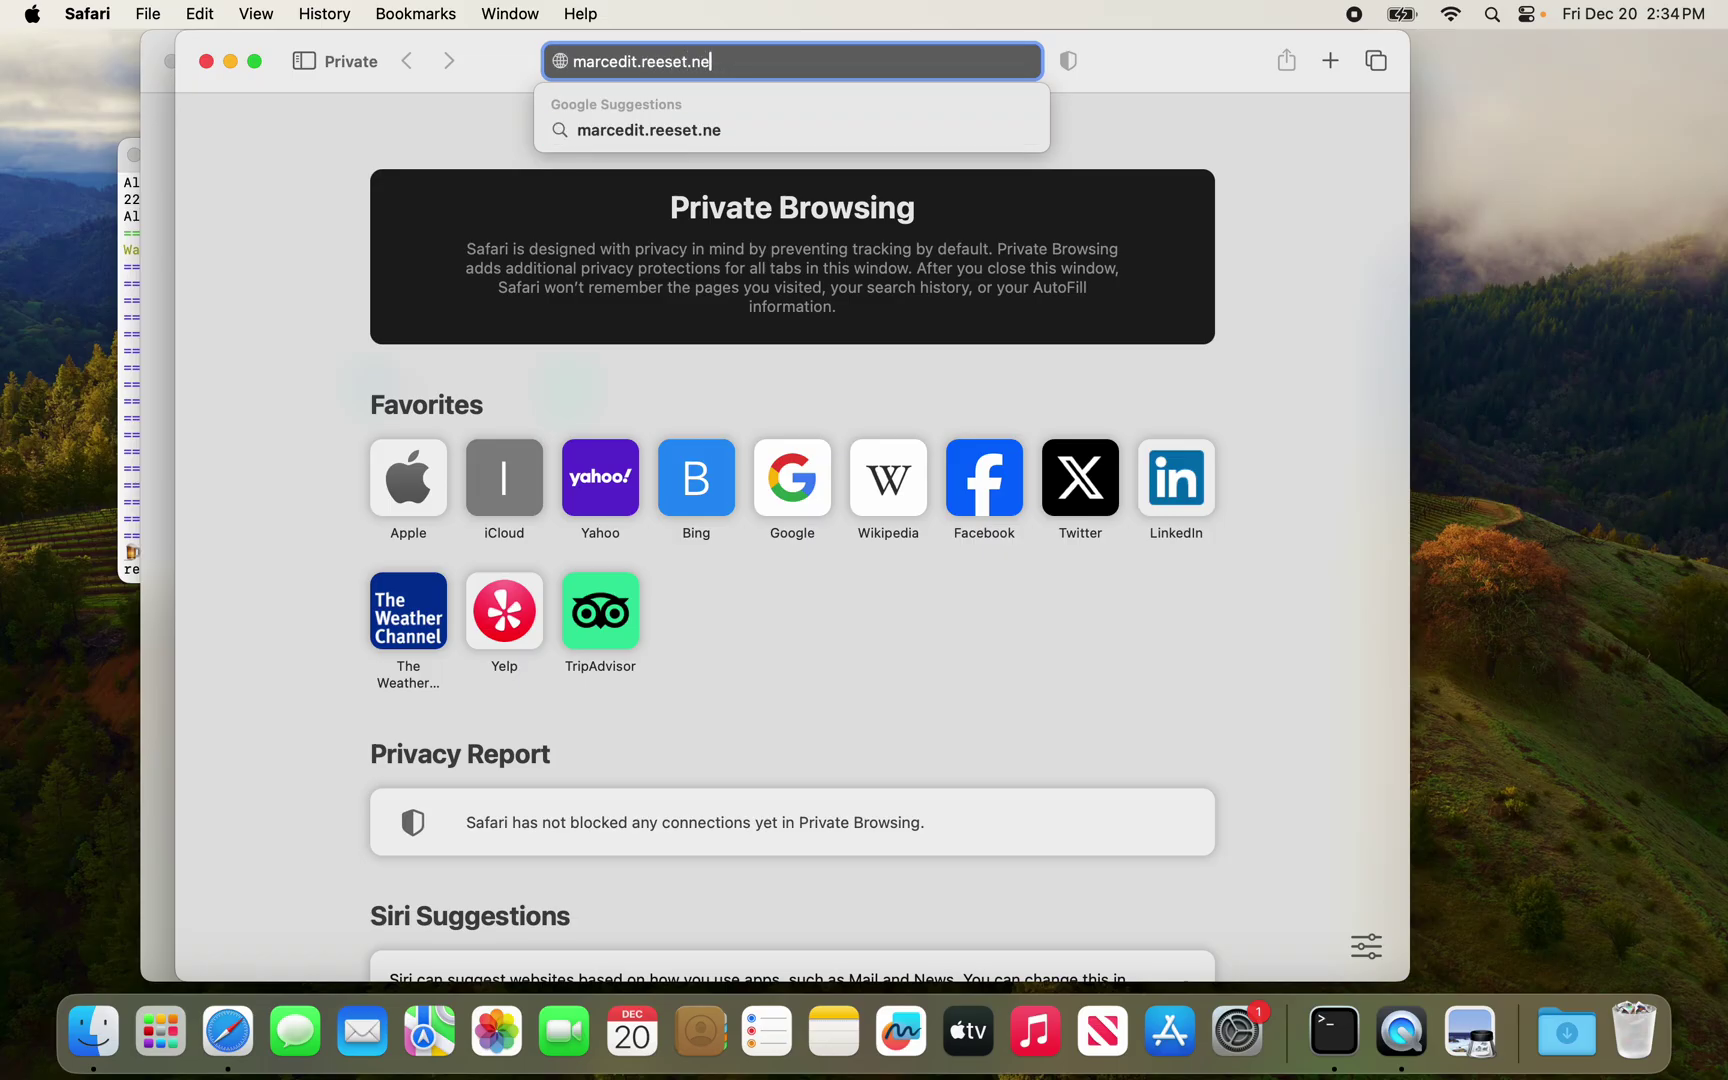
{"action": "type", "text": "t/anonymous/MarcEdit"}
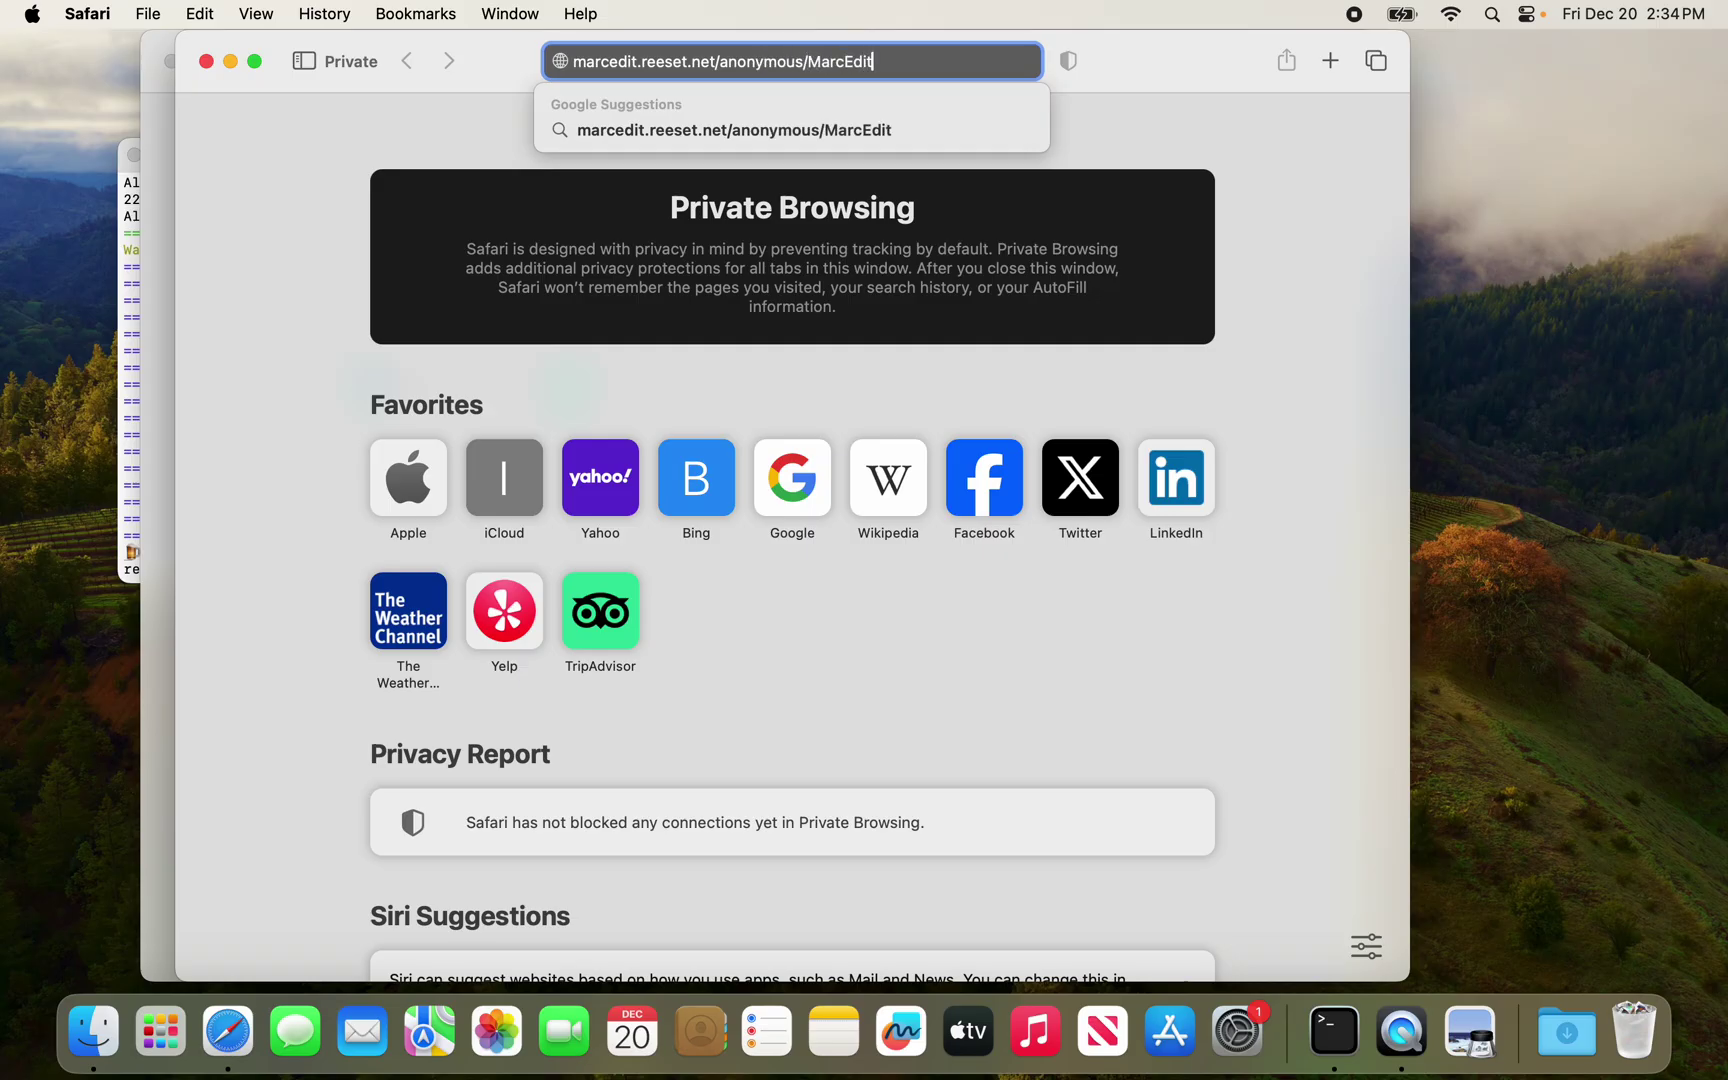
{"action": "type", "text": "7.pkg"}
{"action": "key", "text": "Return"}
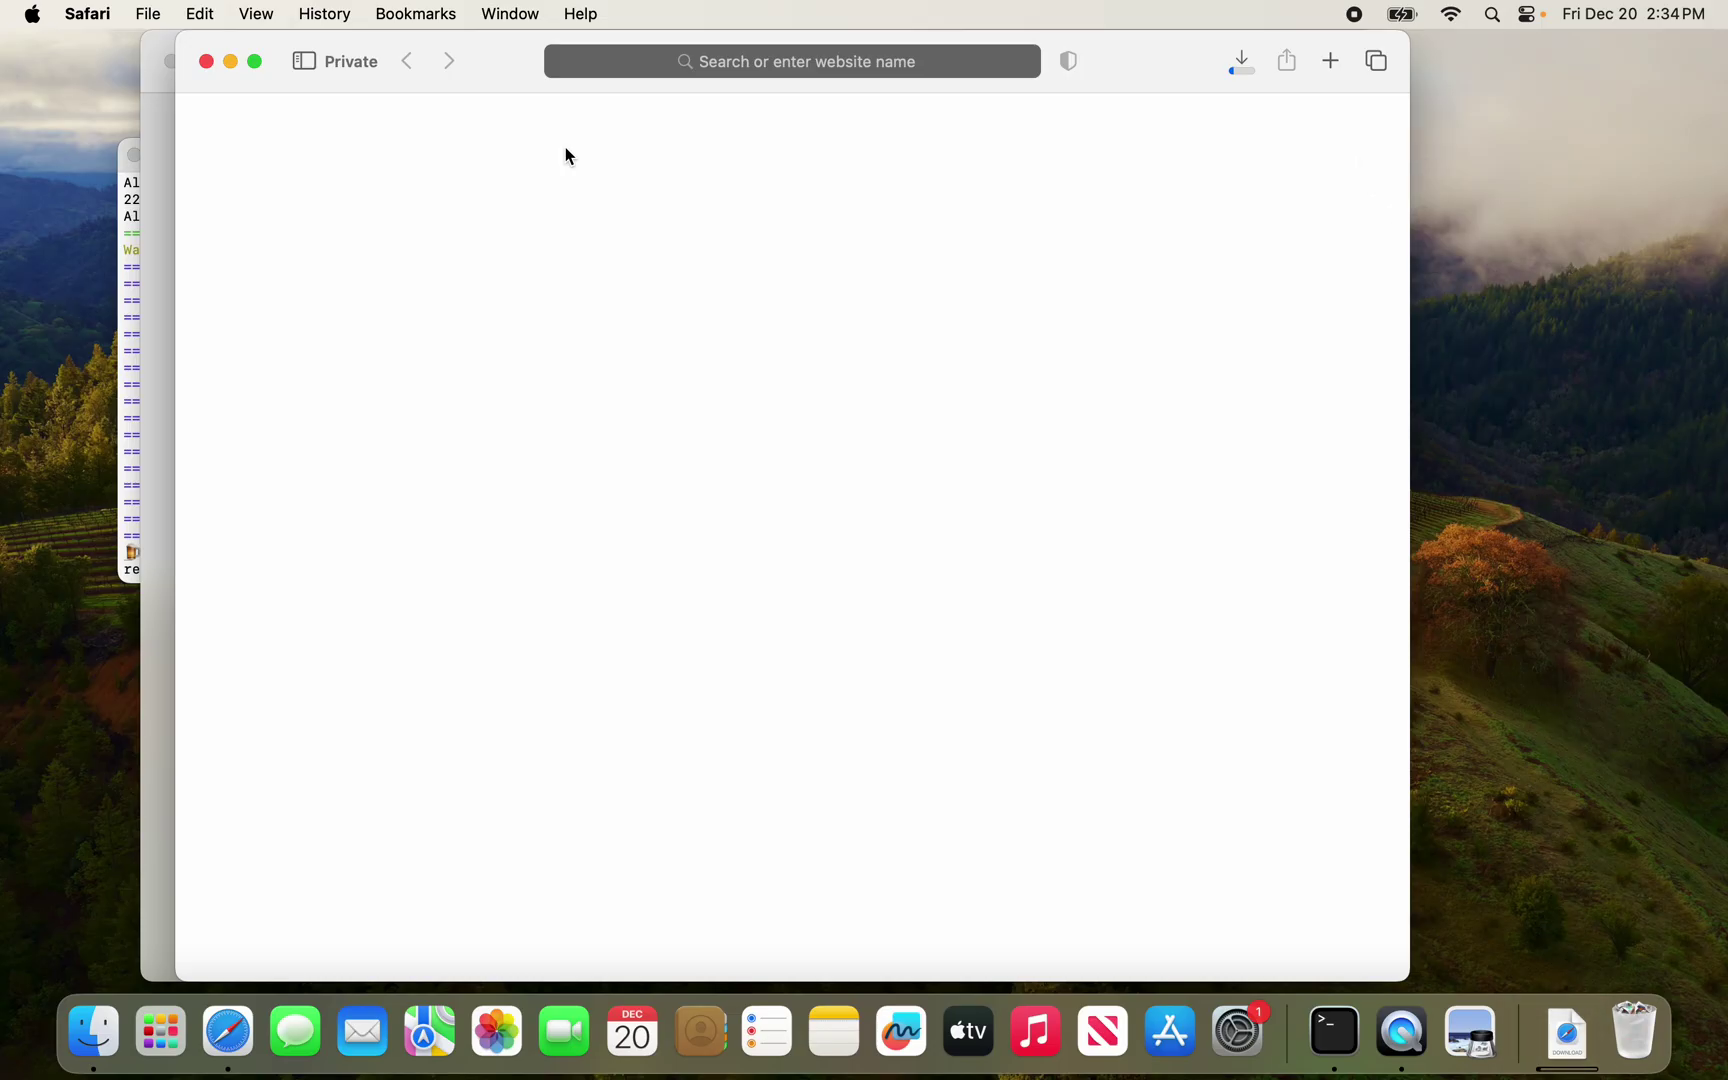
{"action": "left_click", "coordinate": [1241, 63]}
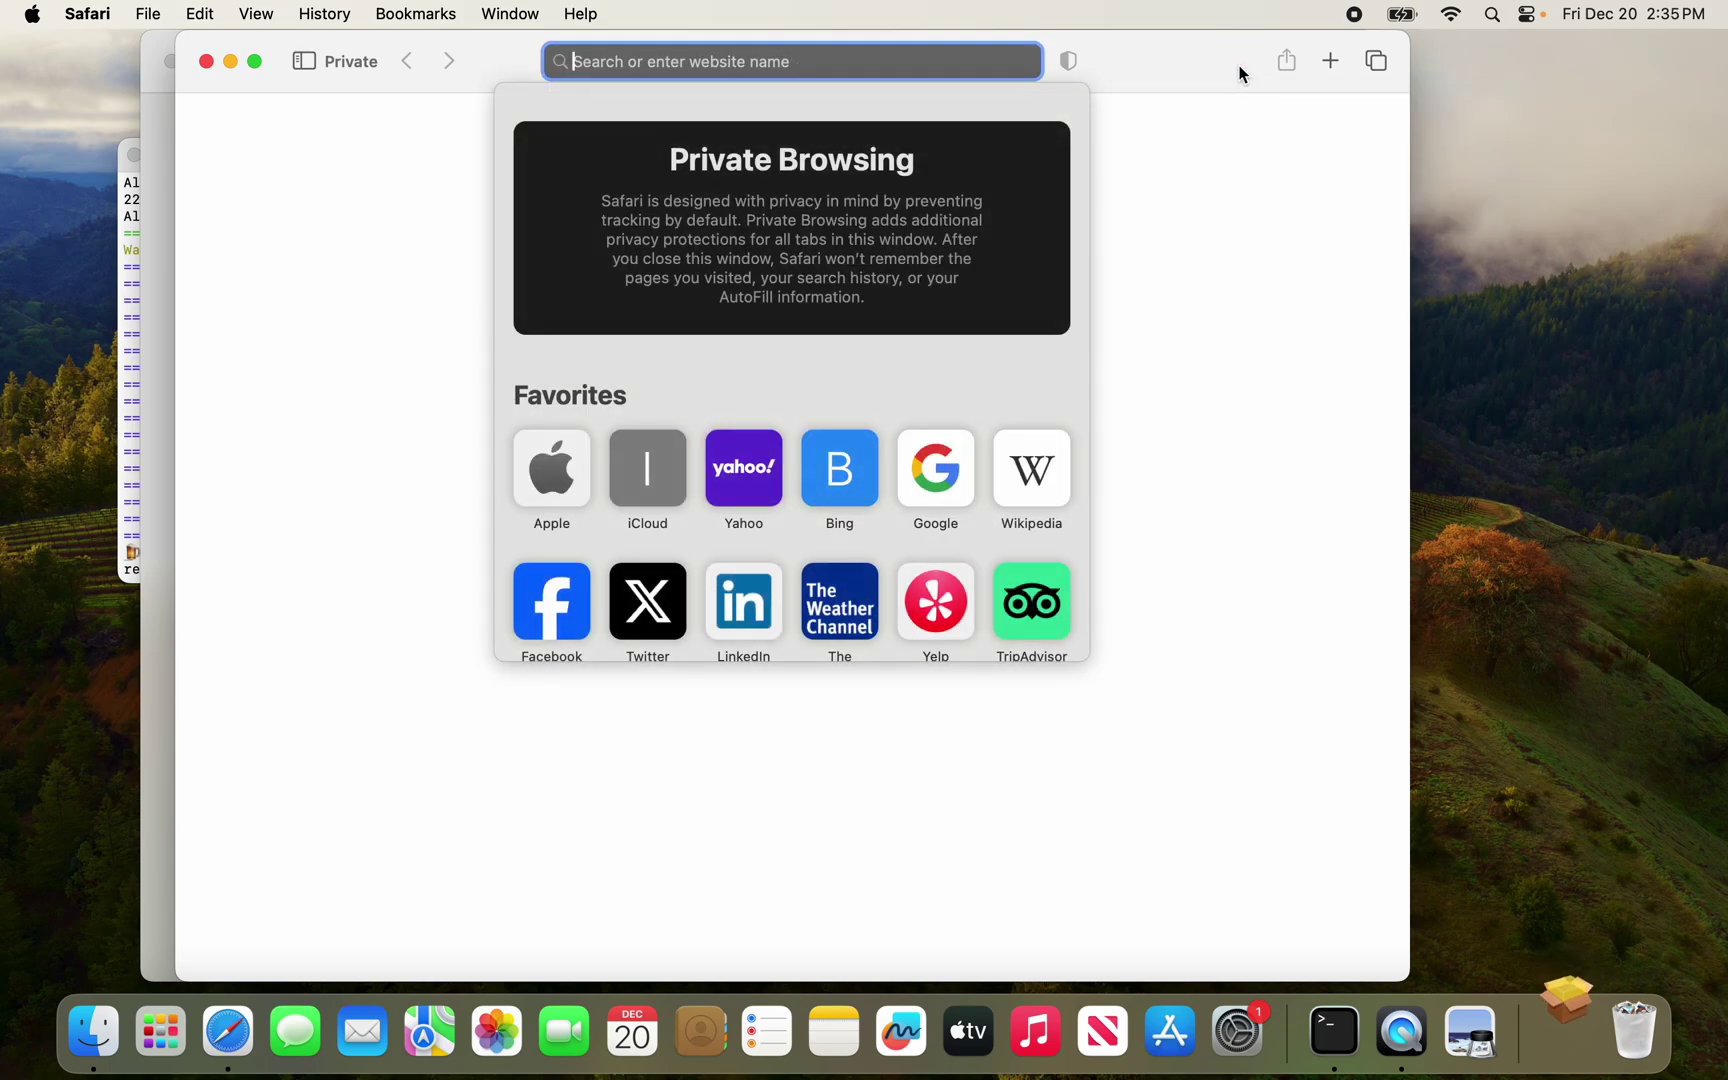
Close both Safari windows and Terminal, then launch MarcEdit7.pkg from the Downloads stack
{"action": "left_click", "coordinate": [203, 63]}
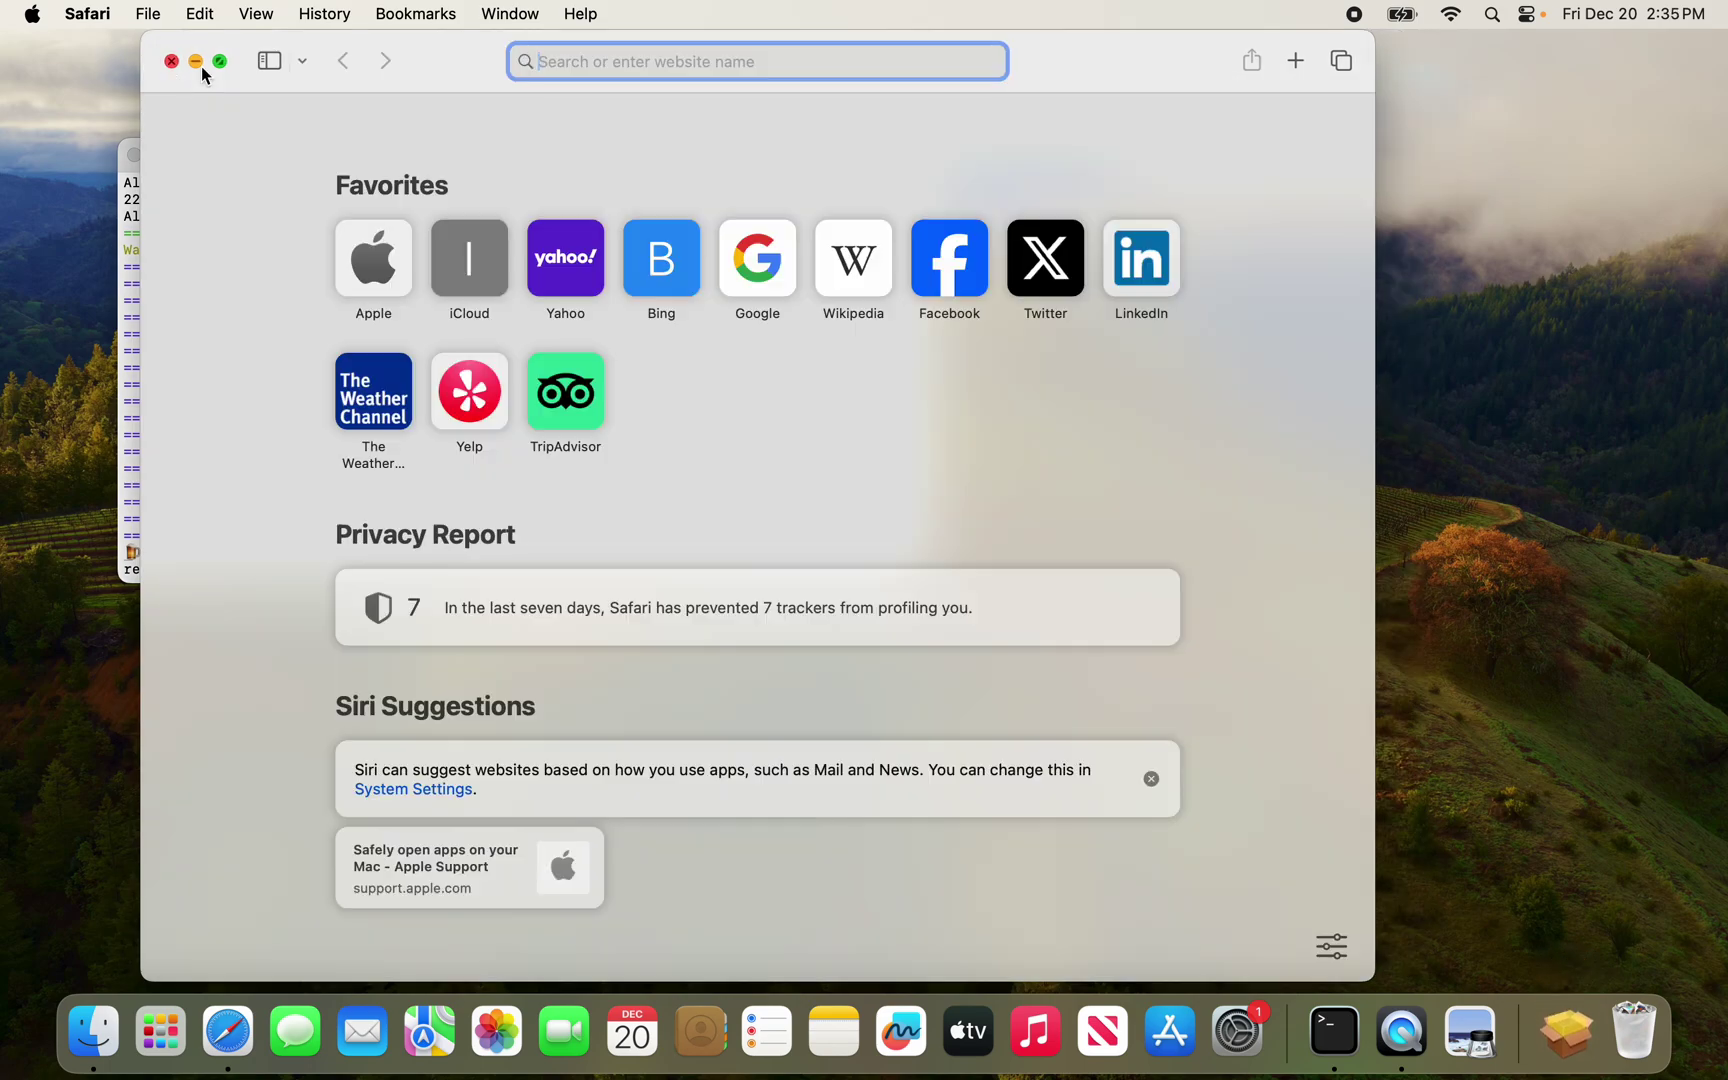
{"action": "left_click", "coordinate": [173, 61]}
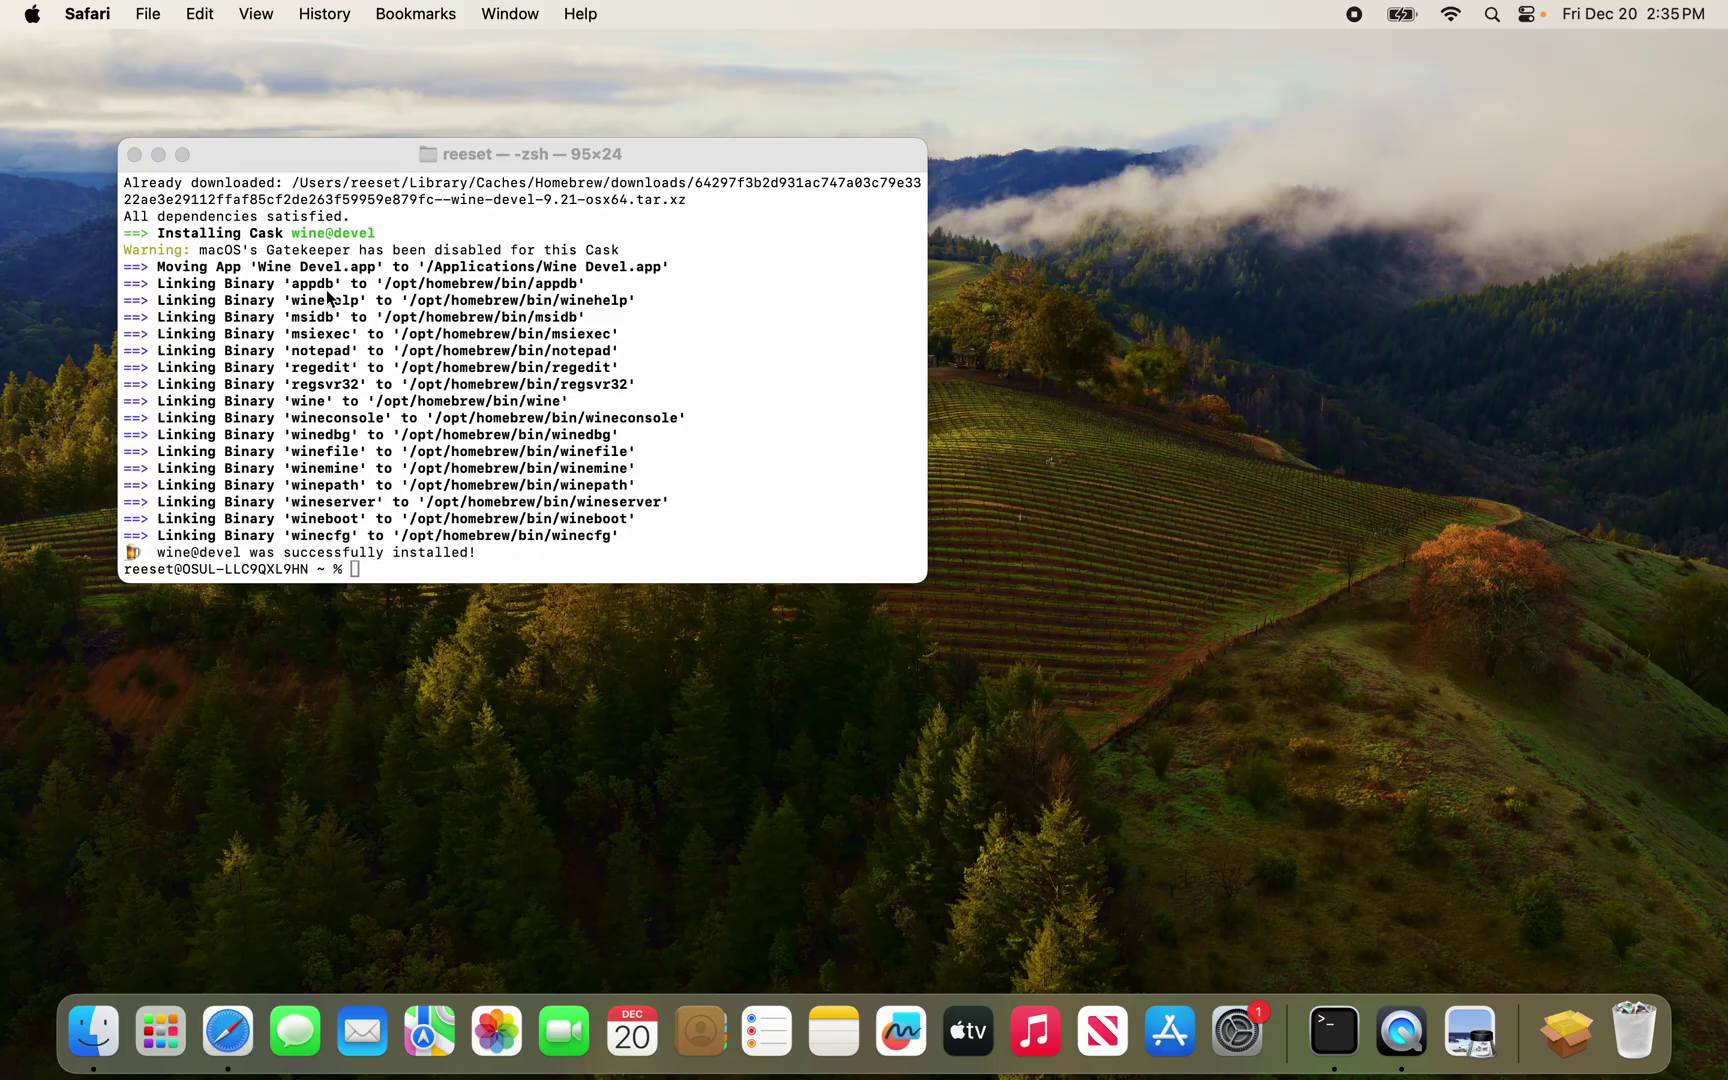
{"action": "left_click", "coordinate": [134, 154]}
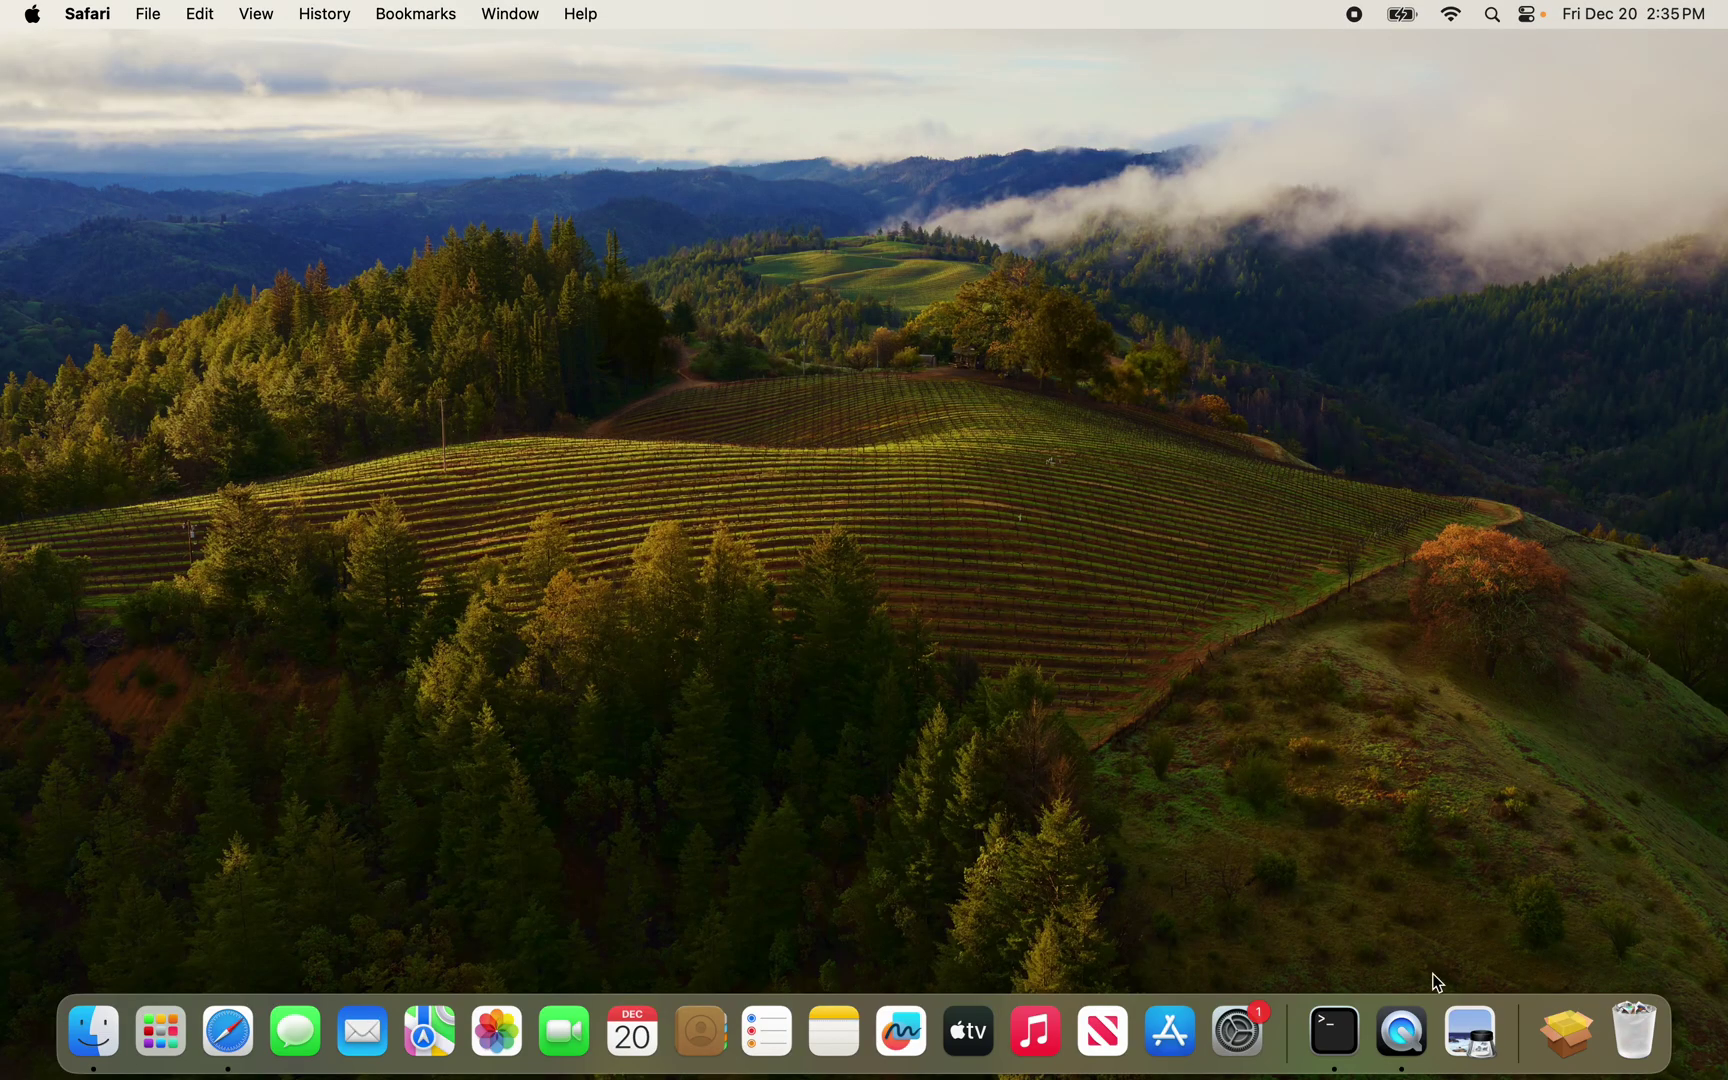
{"action": "left_click", "coordinate": [1584, 1025]}
{"action": "left_click", "coordinate": [1570, 950]}
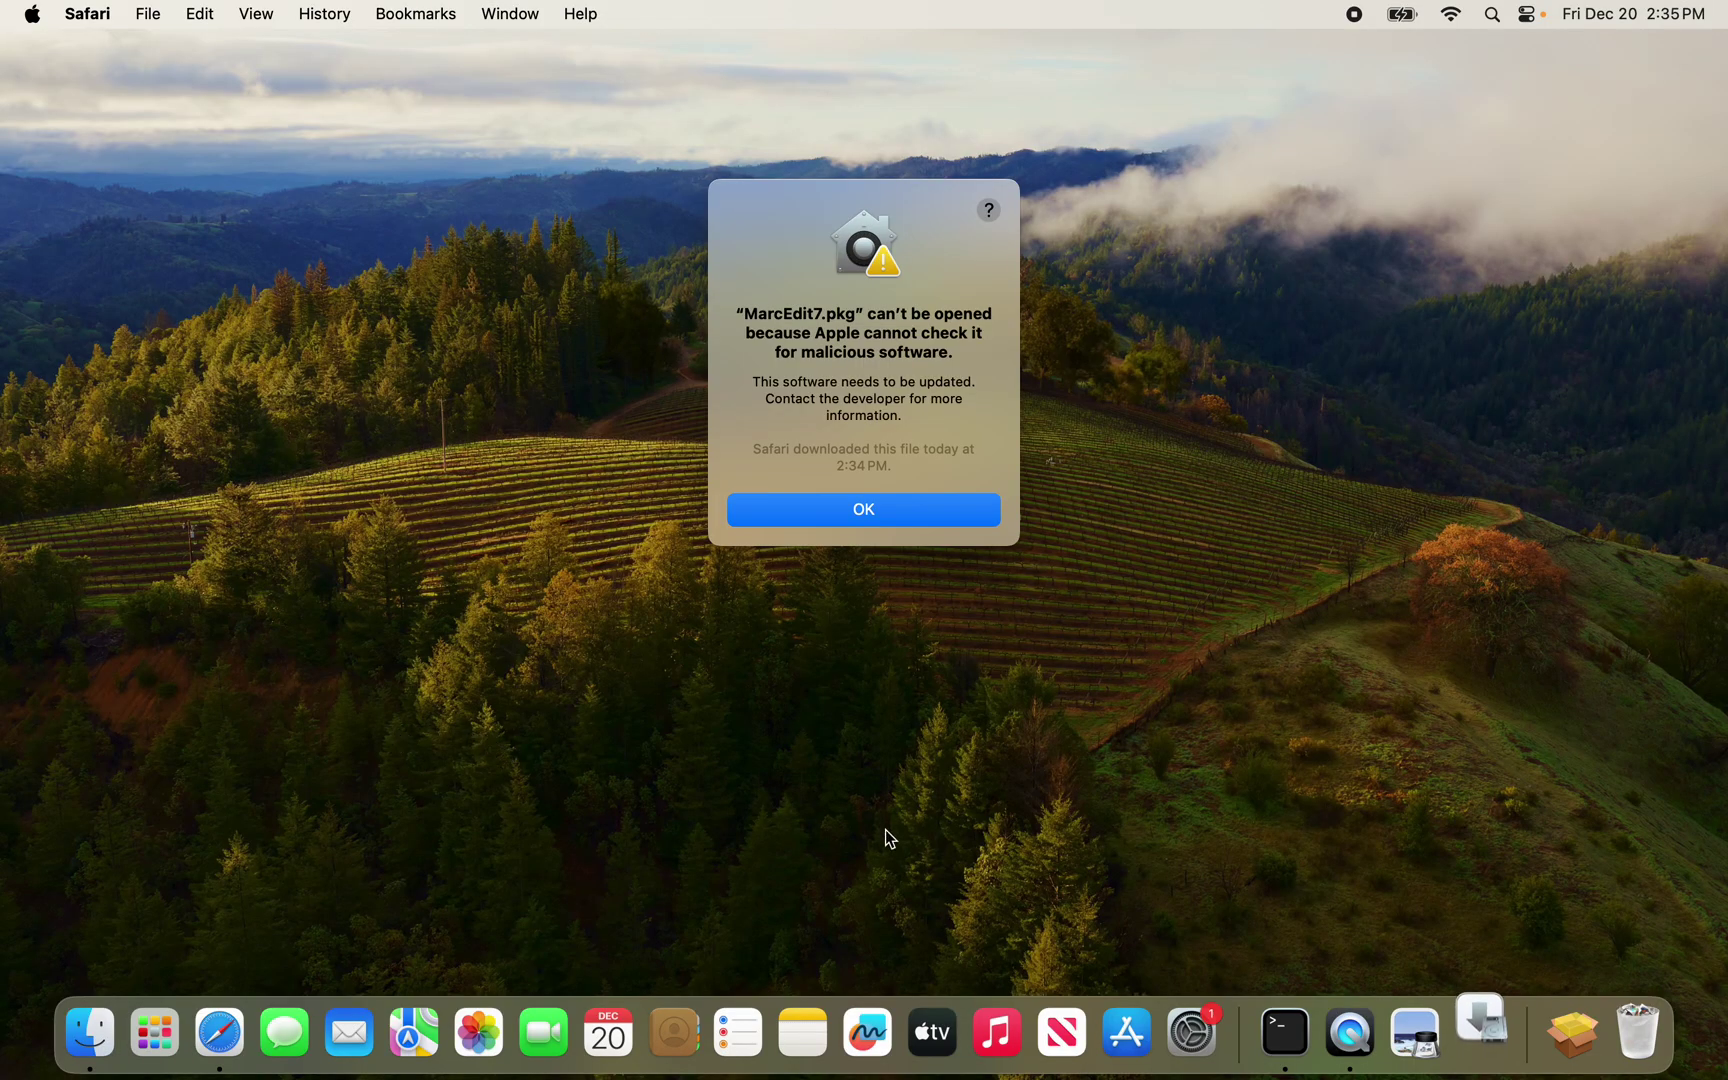
Allow MarcEdit7.pkg via Open Anyway in Privacy & Security, confirming with the admin password
{"action": "left_click", "coordinate": [1192, 1032]}
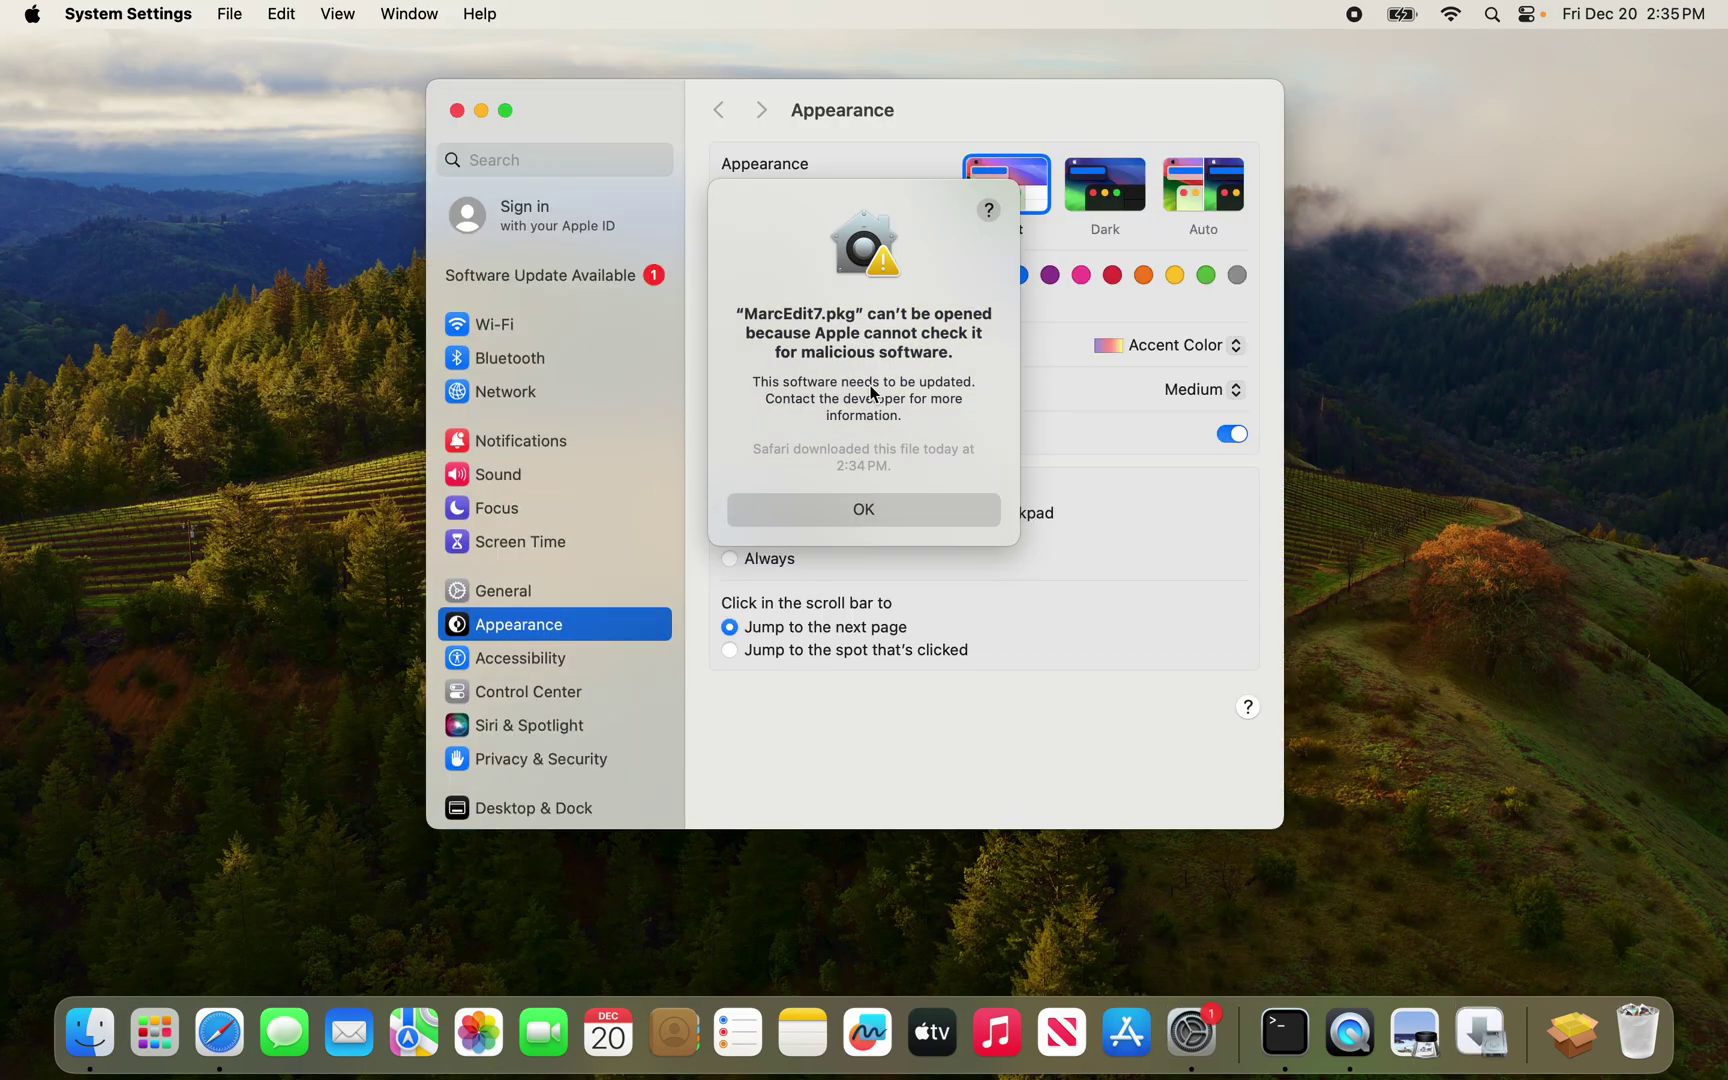
{"action": "left_click", "coordinate": [851, 508]}
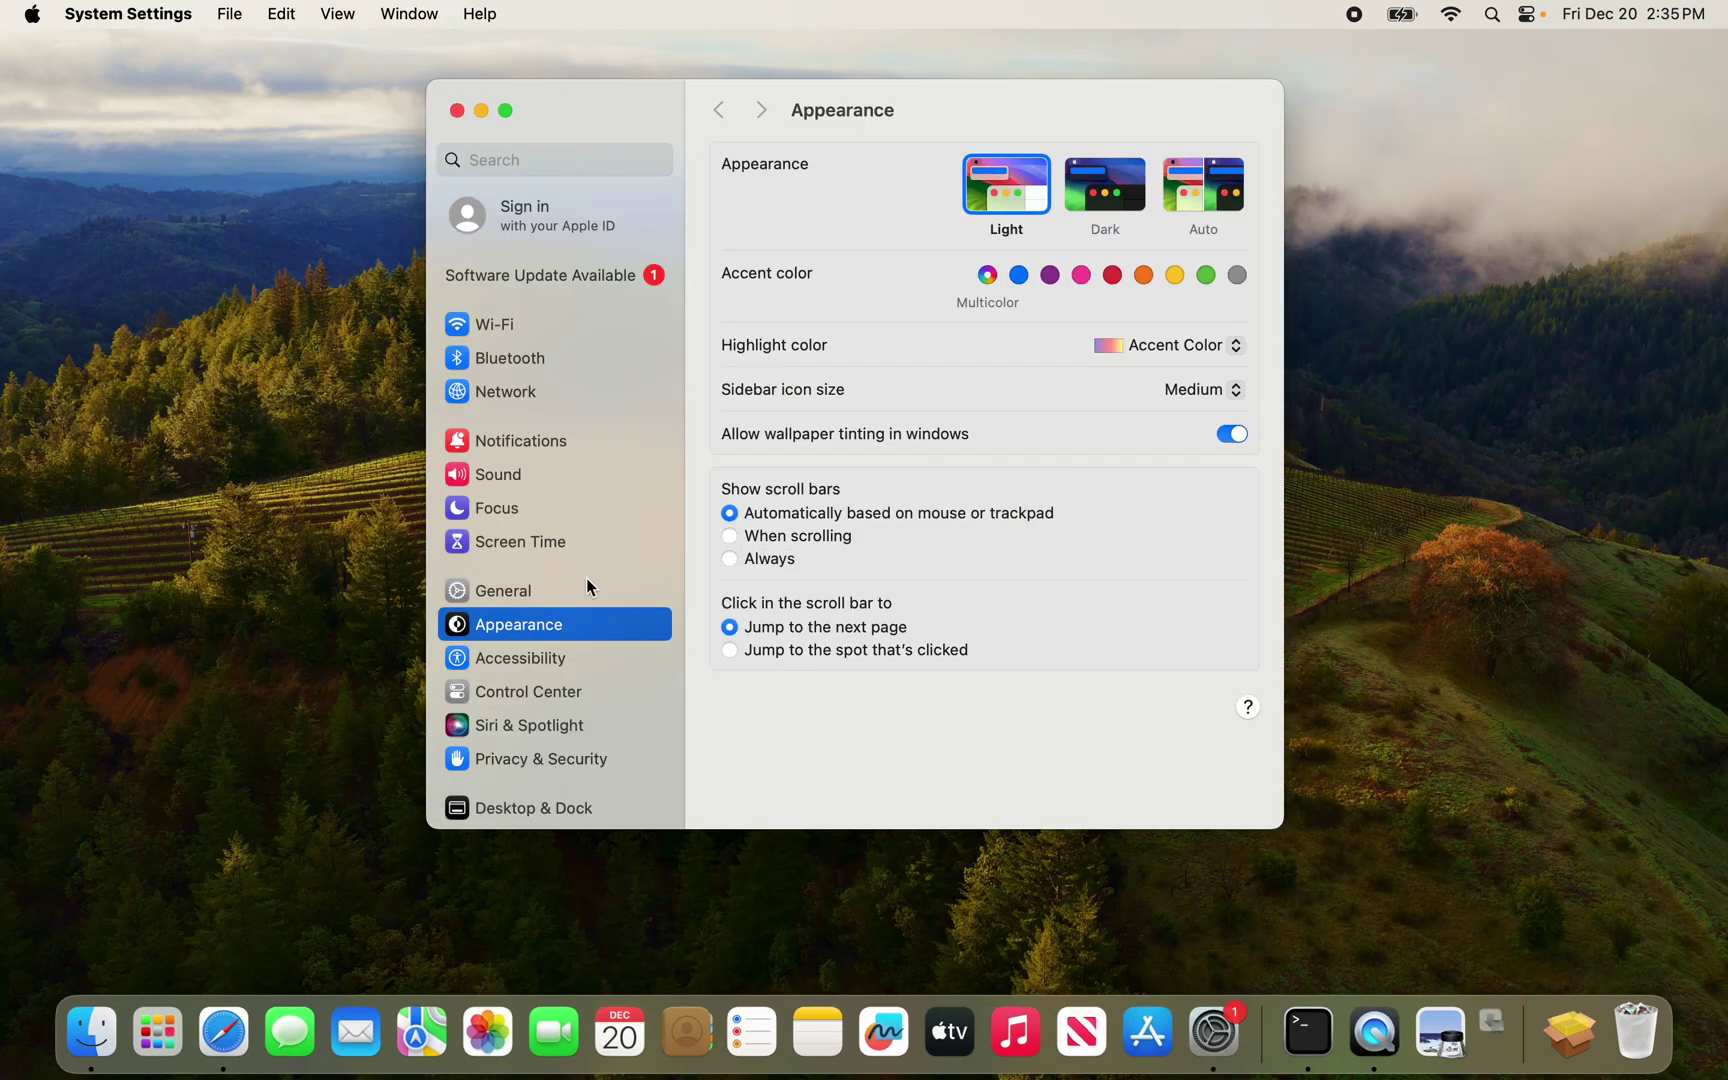
{"action": "scroll", "coordinate": [586, 578], "scroll_direction": "down", "scroll_amount": 5}
{"action": "left_click", "coordinate": [541, 521]}
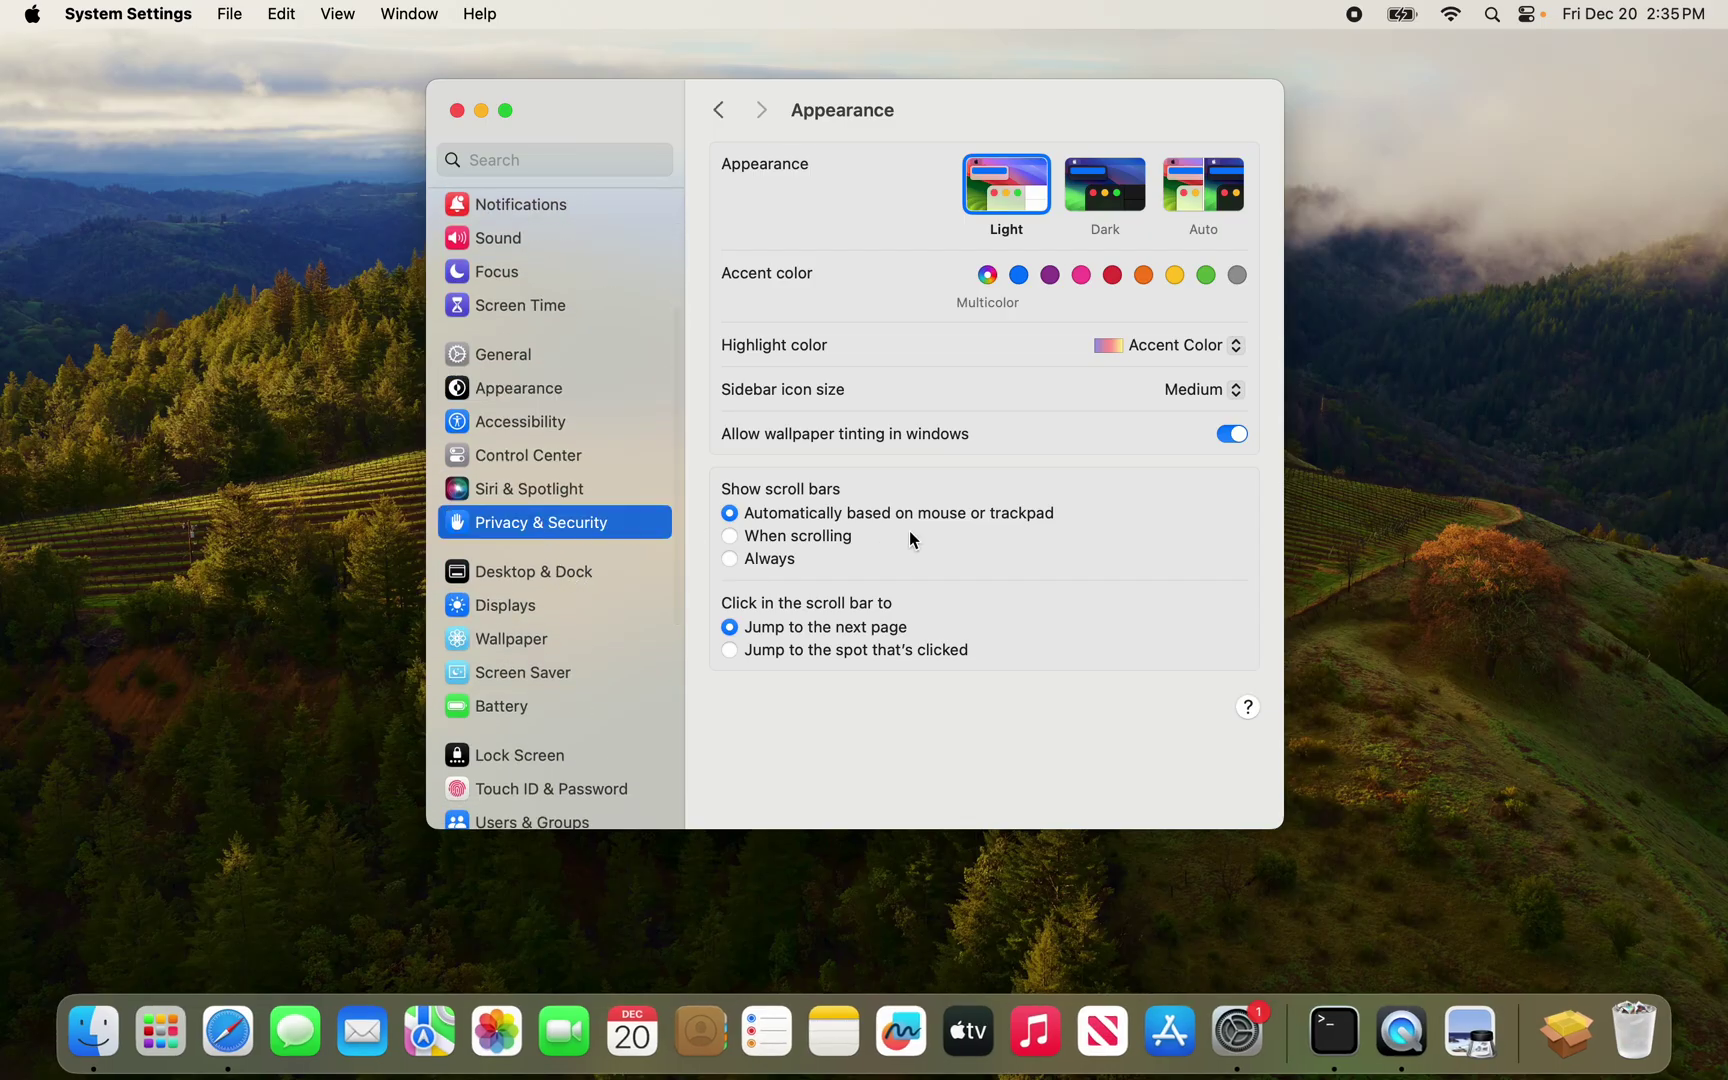
{"action": "scroll", "coordinate": [954, 543], "scroll_direction": "down", "scroll_amount": 10}
{"action": "scroll", "coordinate": [1000, 510], "scroll_direction": "down", "scroll_amount": 3}
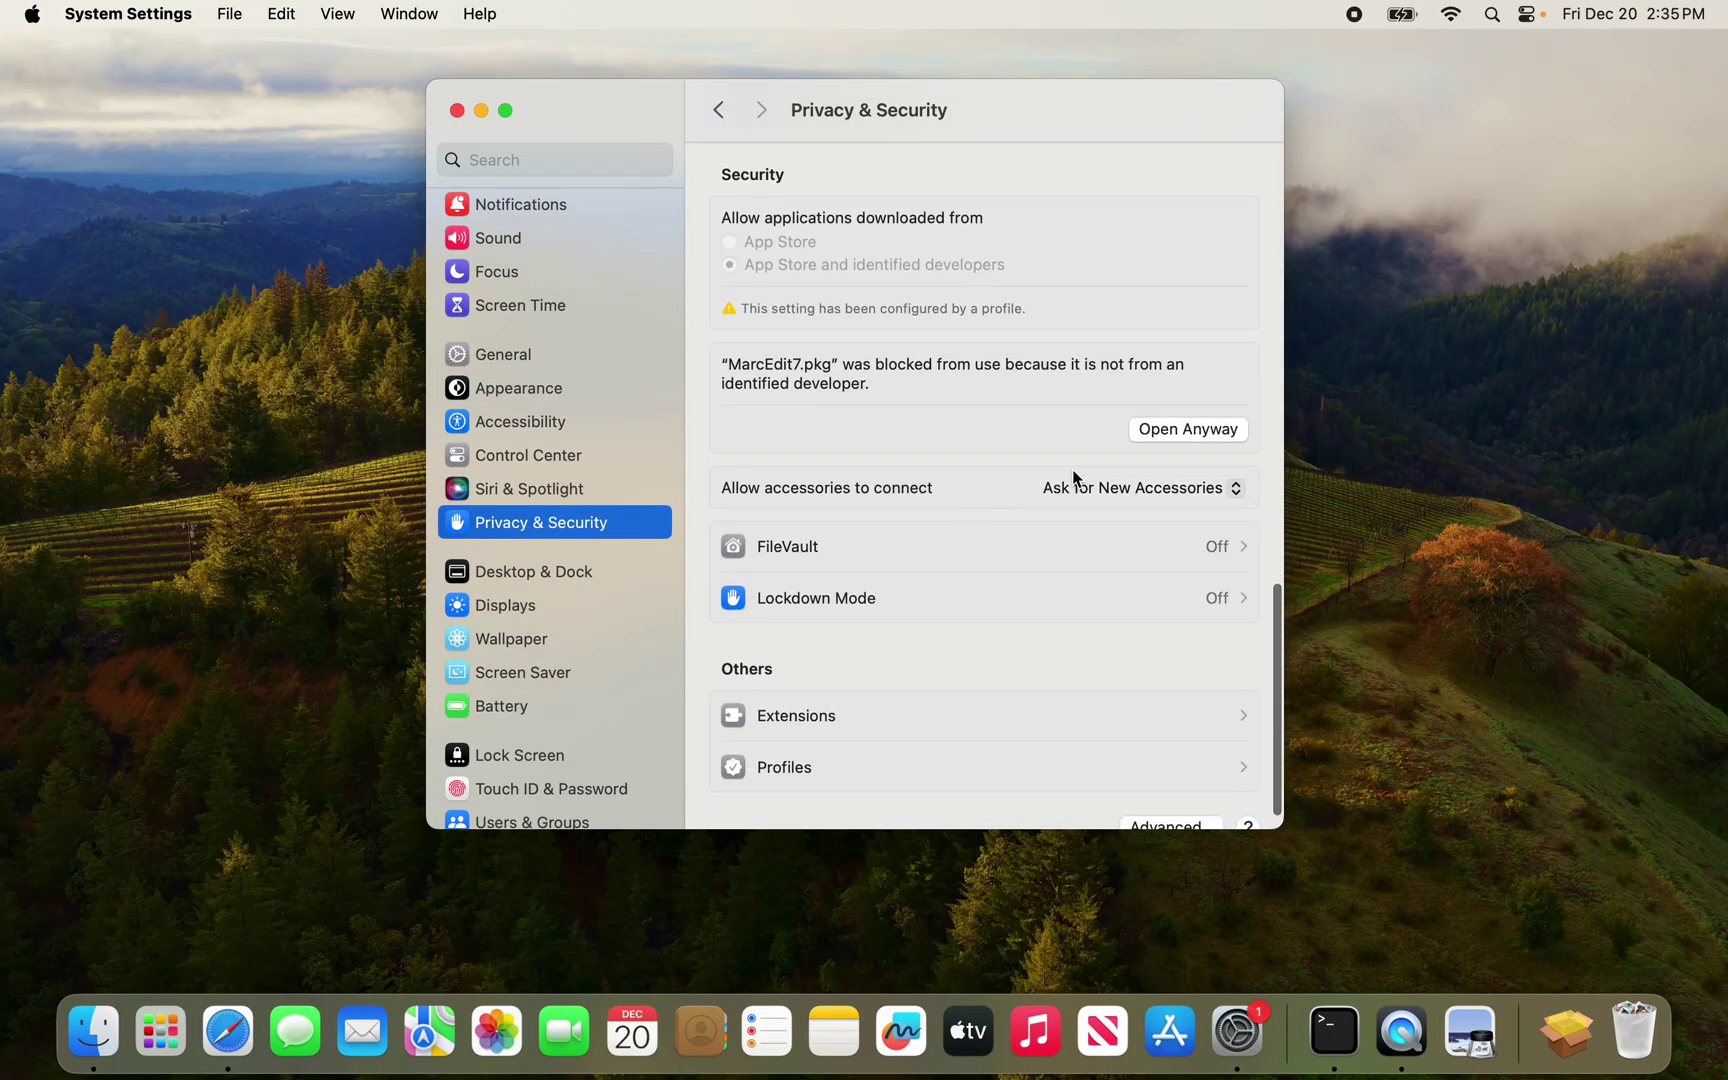
{"action": "left_click", "coordinate": [1165, 435]}
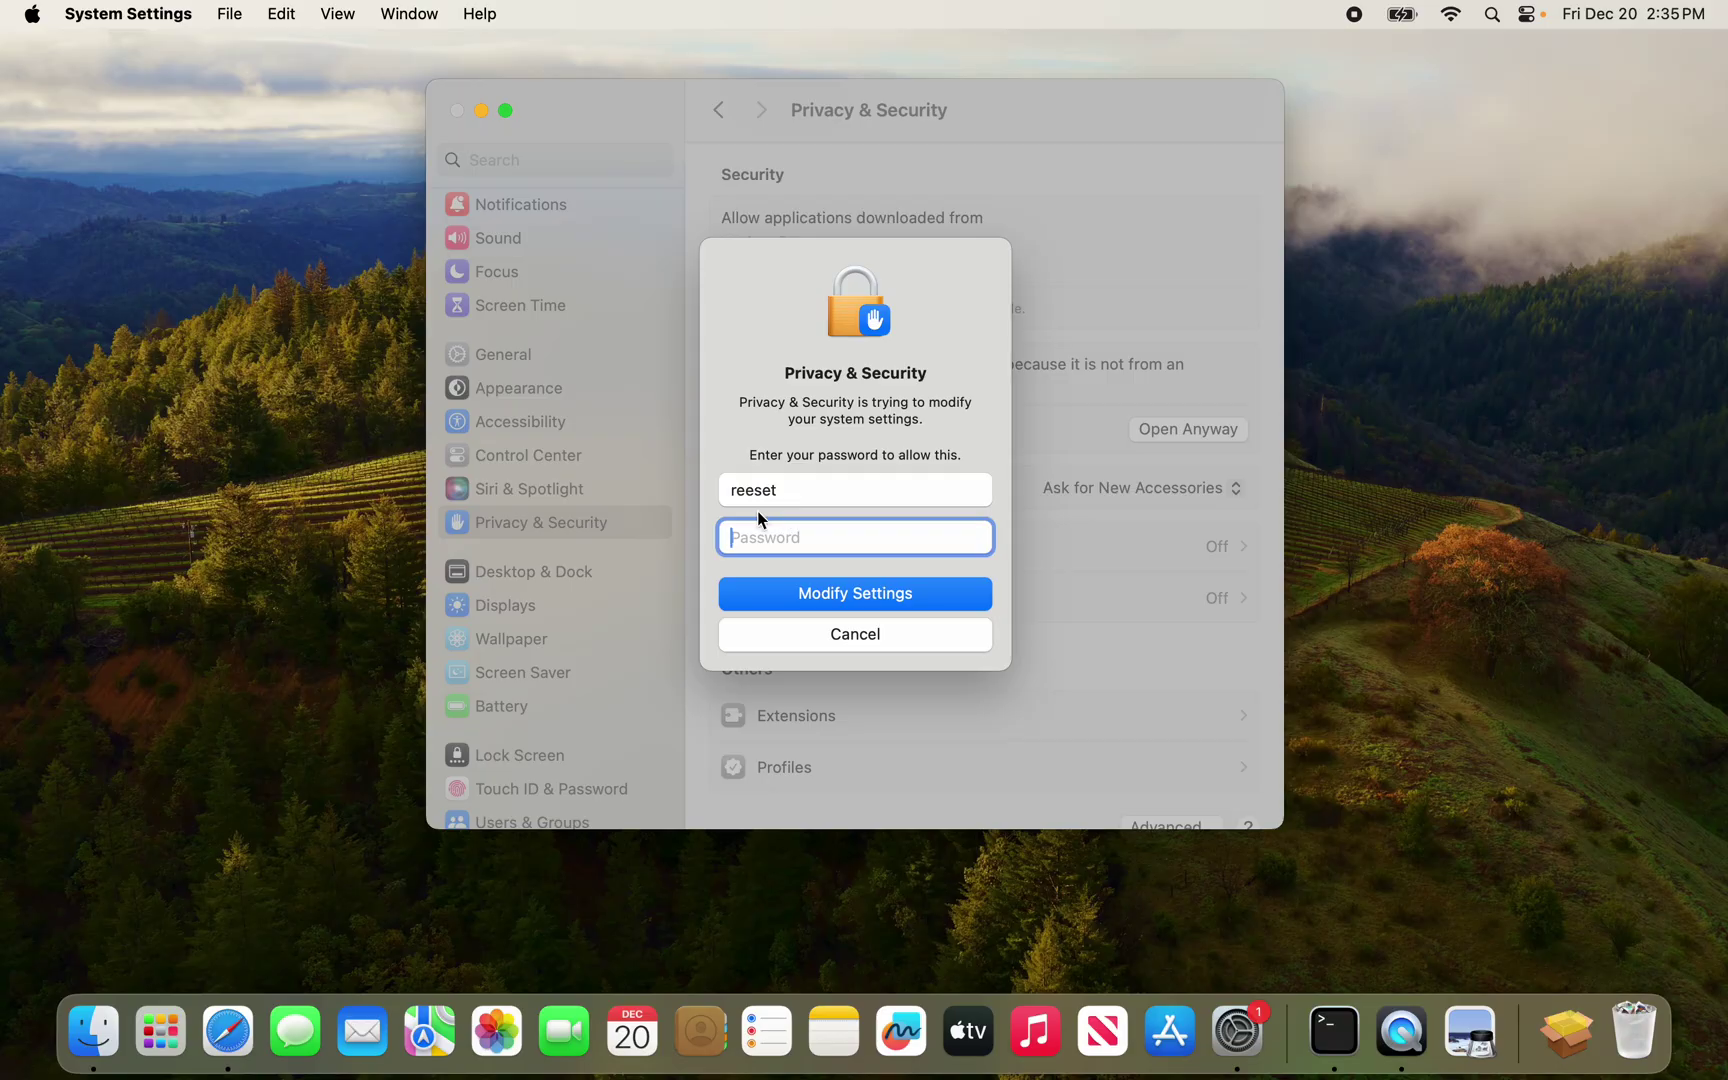
{"action": "type", "text": "•••••••"}
{"action": "key", "text": "Return"}
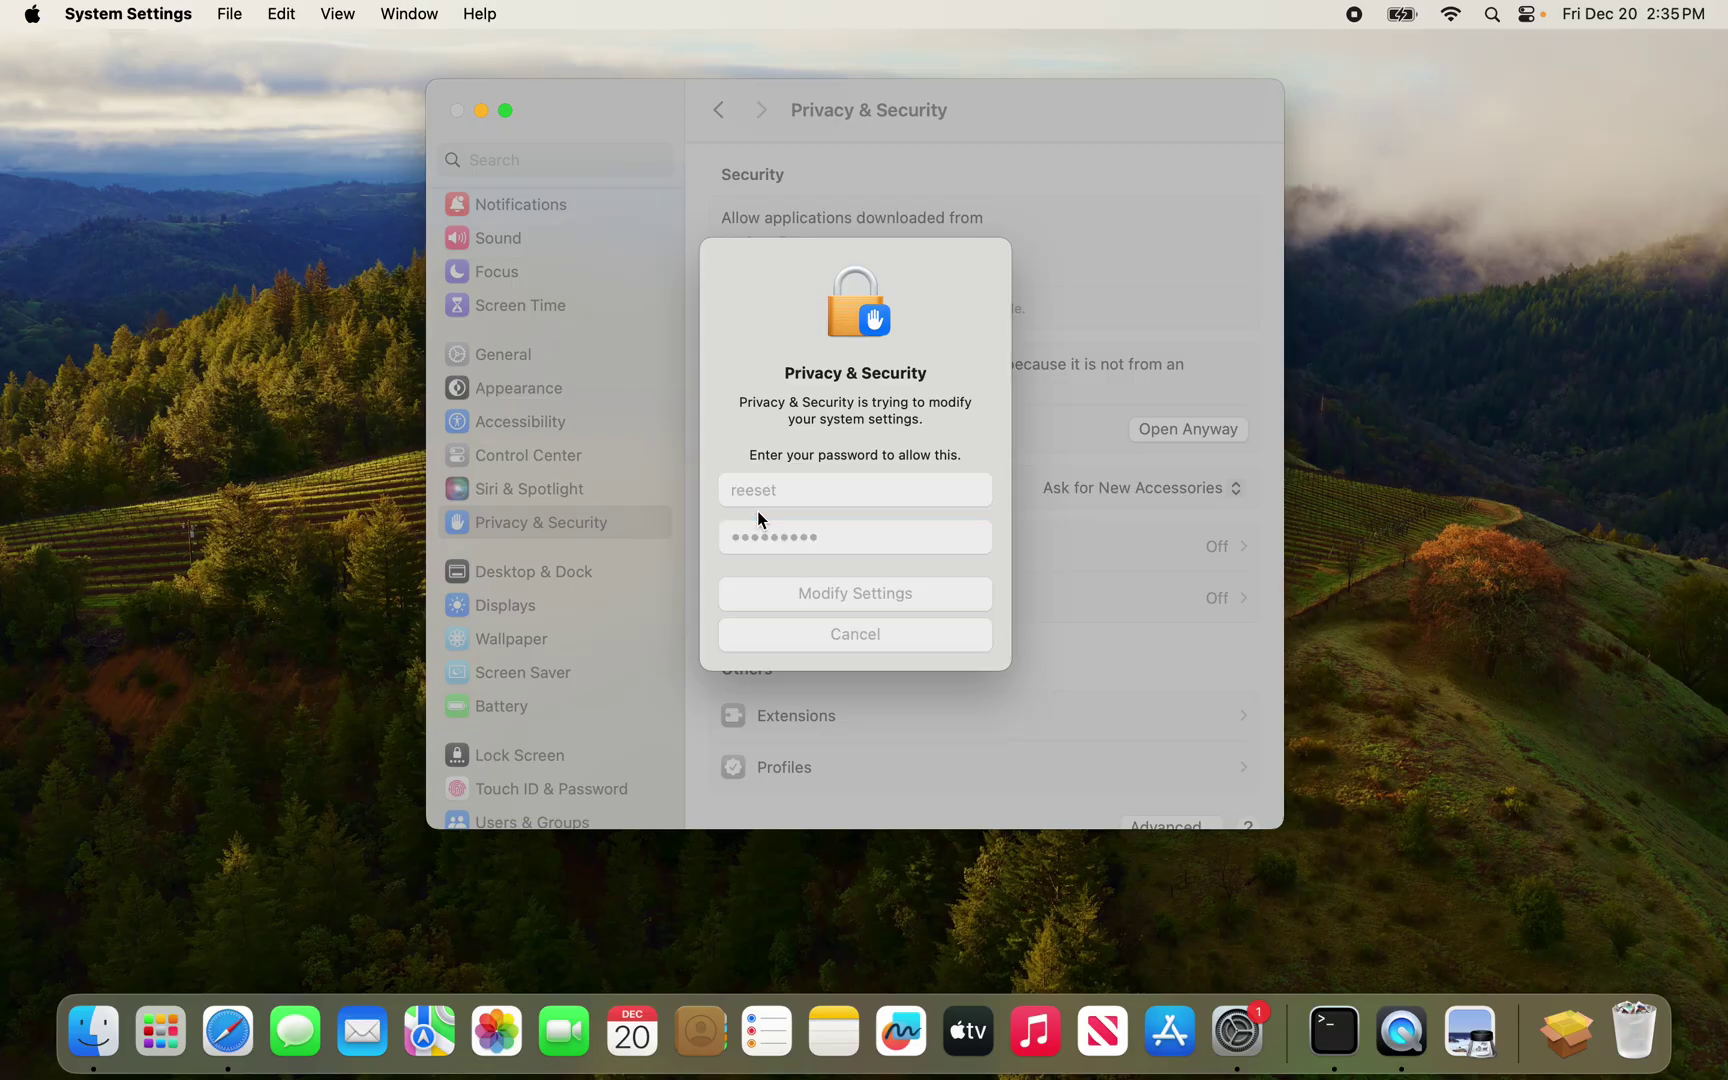
{"action": "left_click", "coordinate": [456, 110]}
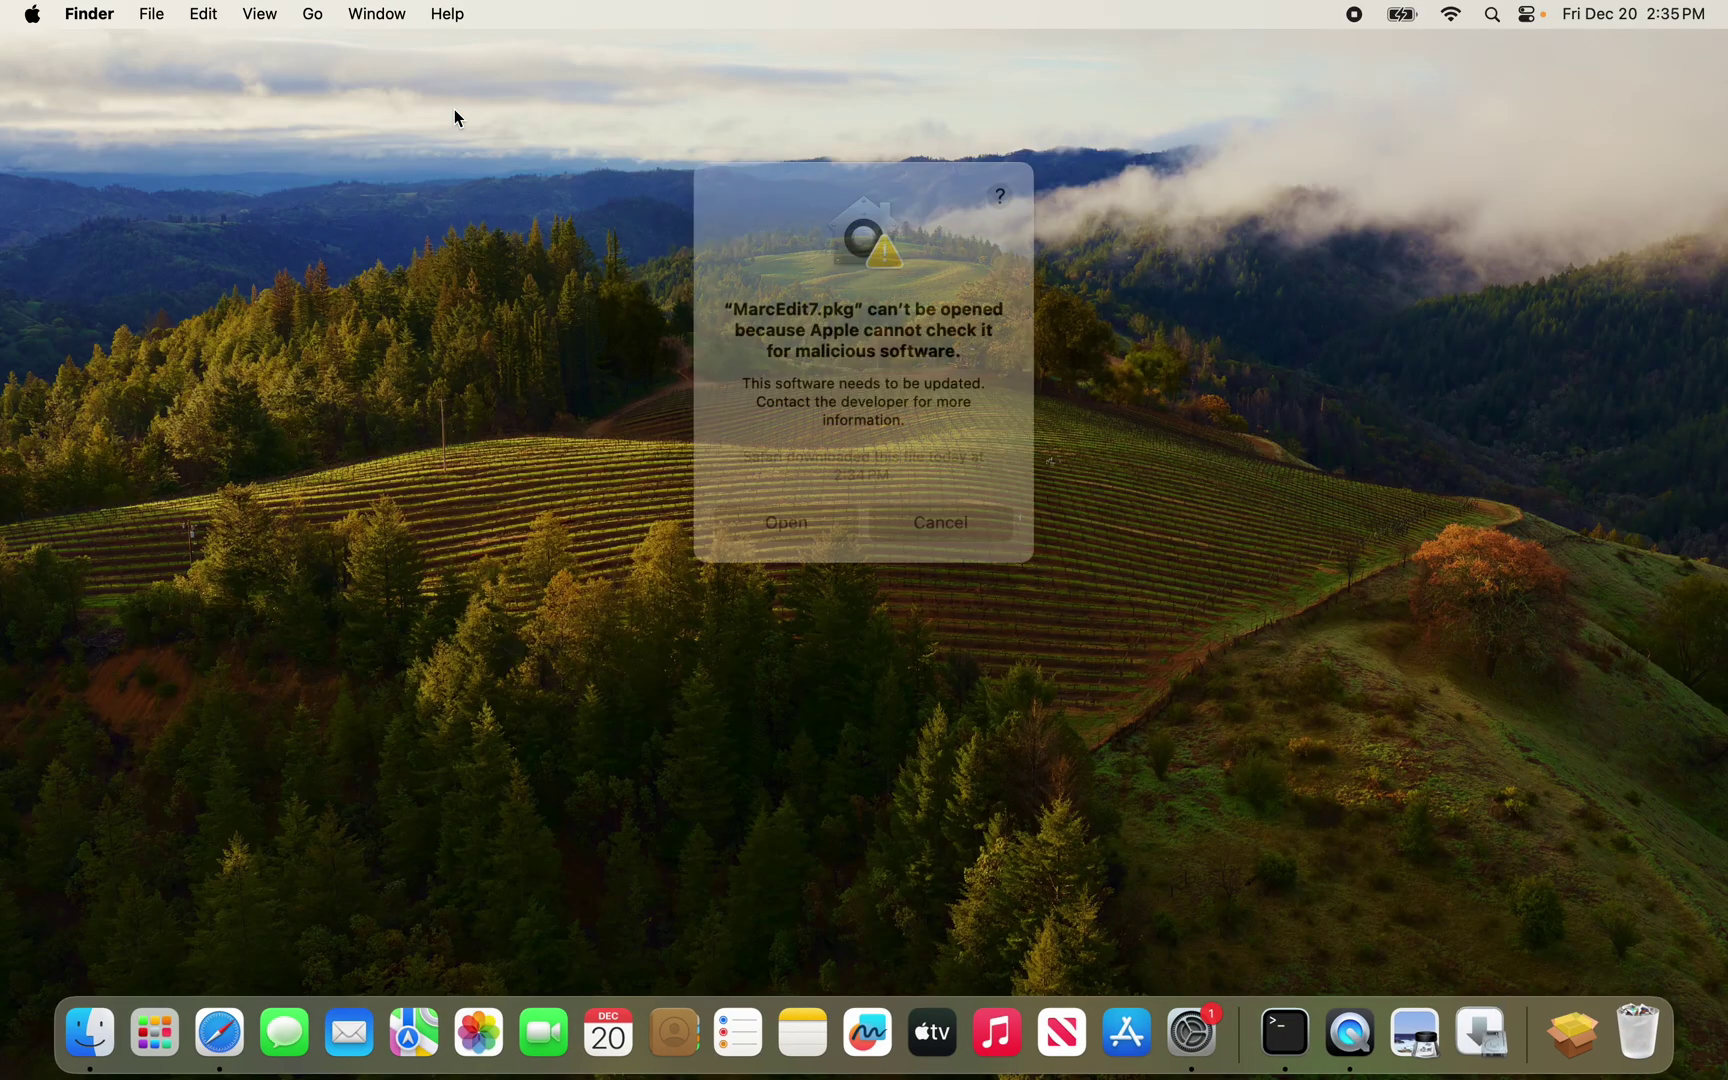
Accept the license and install MarcEdit 7.7 on Macintosh HD, then trash the installer package
{"action": "left_click", "coordinate": [775, 509]}
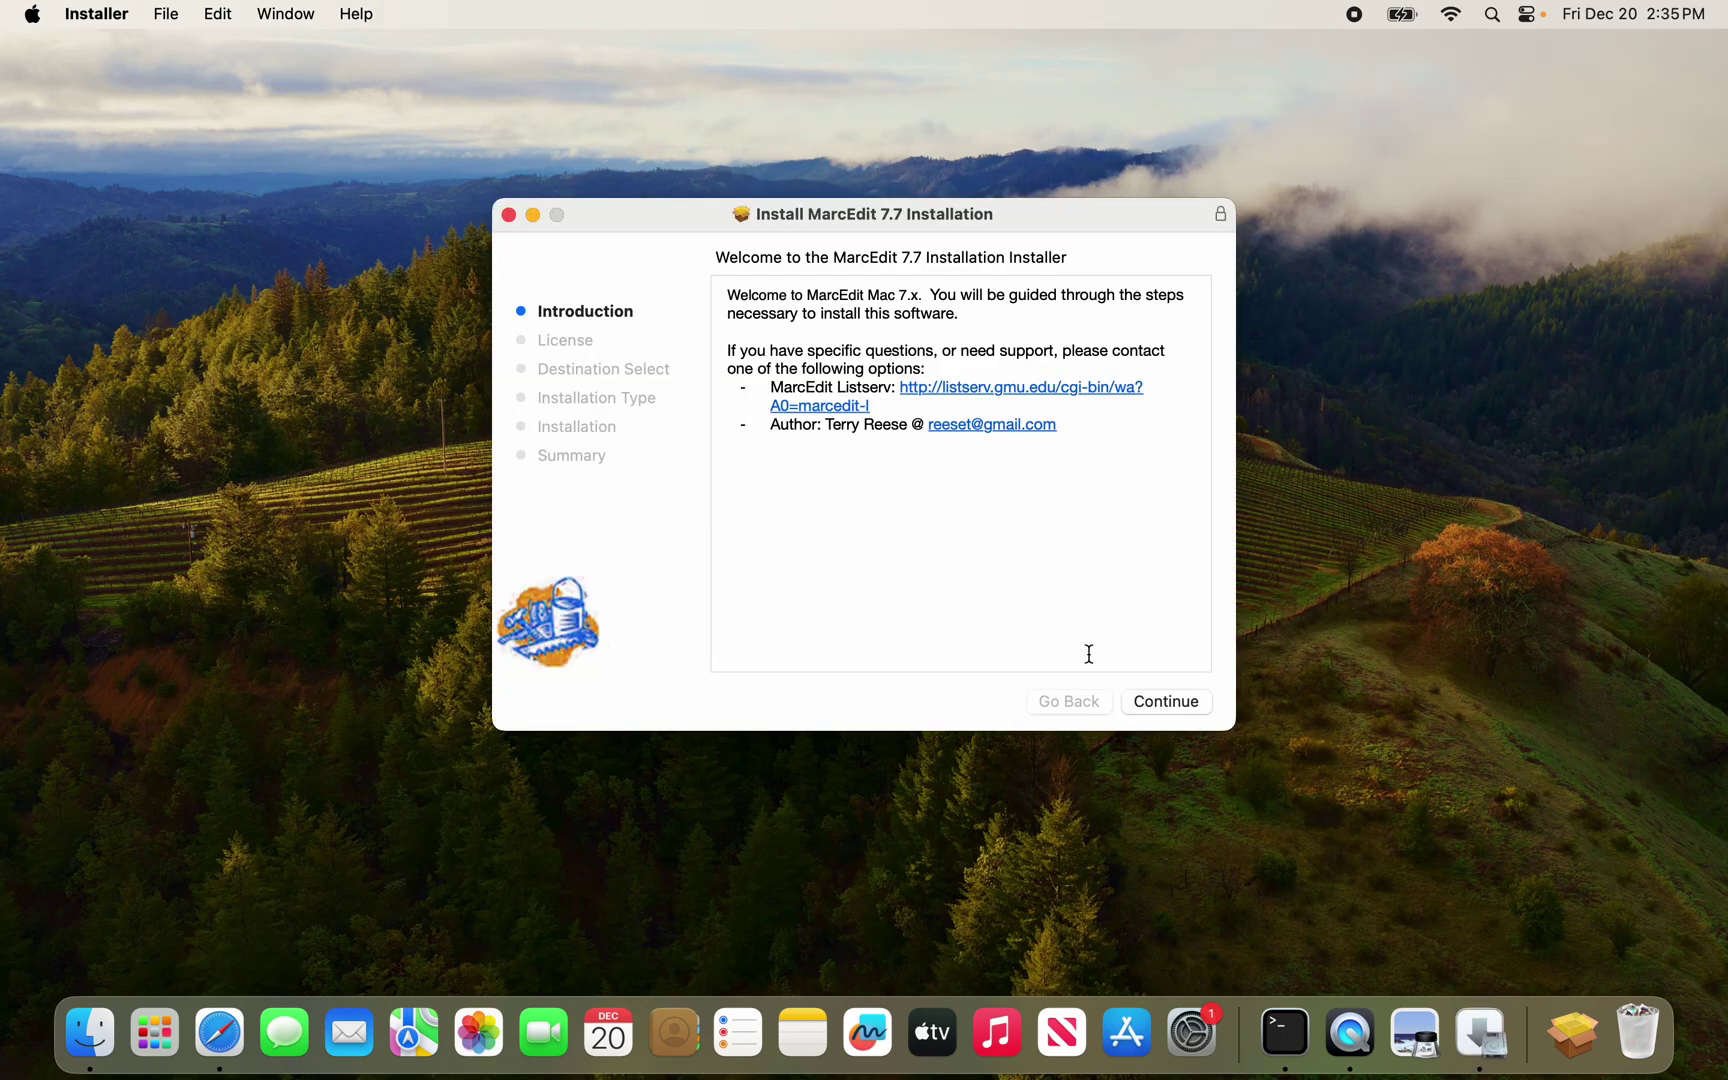
{"action": "left_click", "coordinate": [1179, 702]}
{"action": "left_click", "coordinate": [1179, 702]}
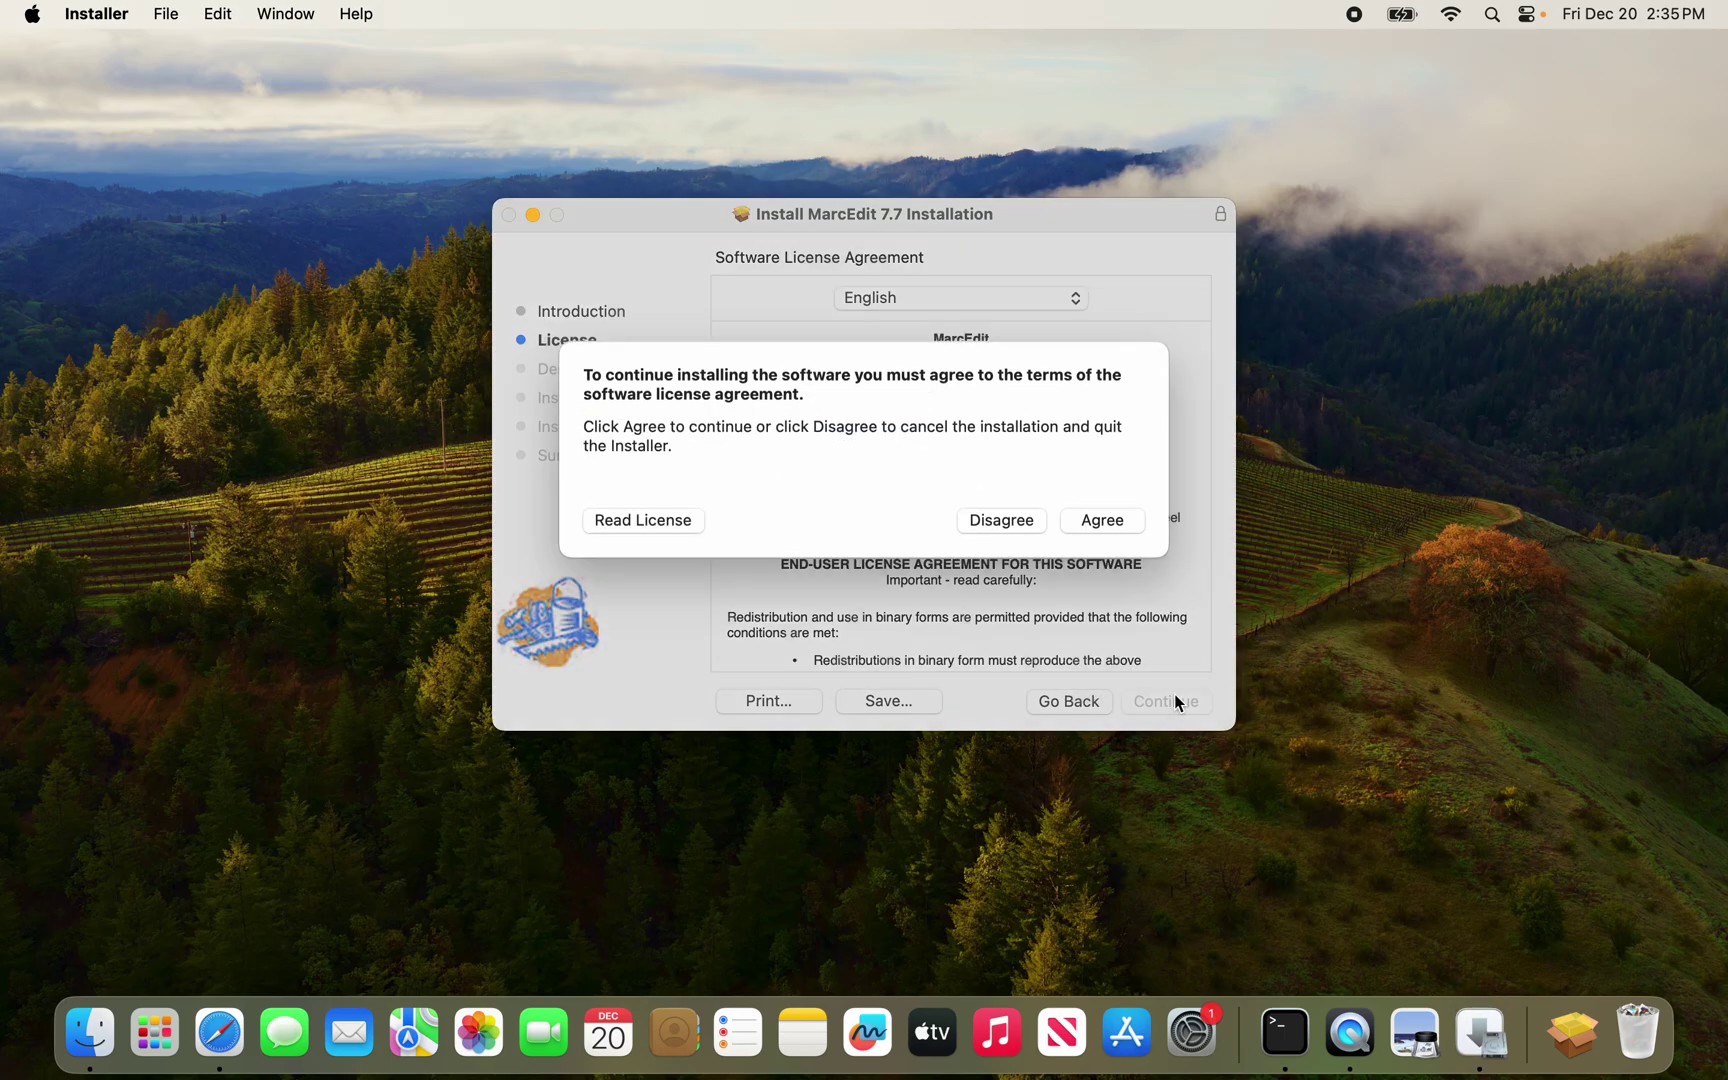
{"action": "left_click", "coordinate": [1120, 543]}
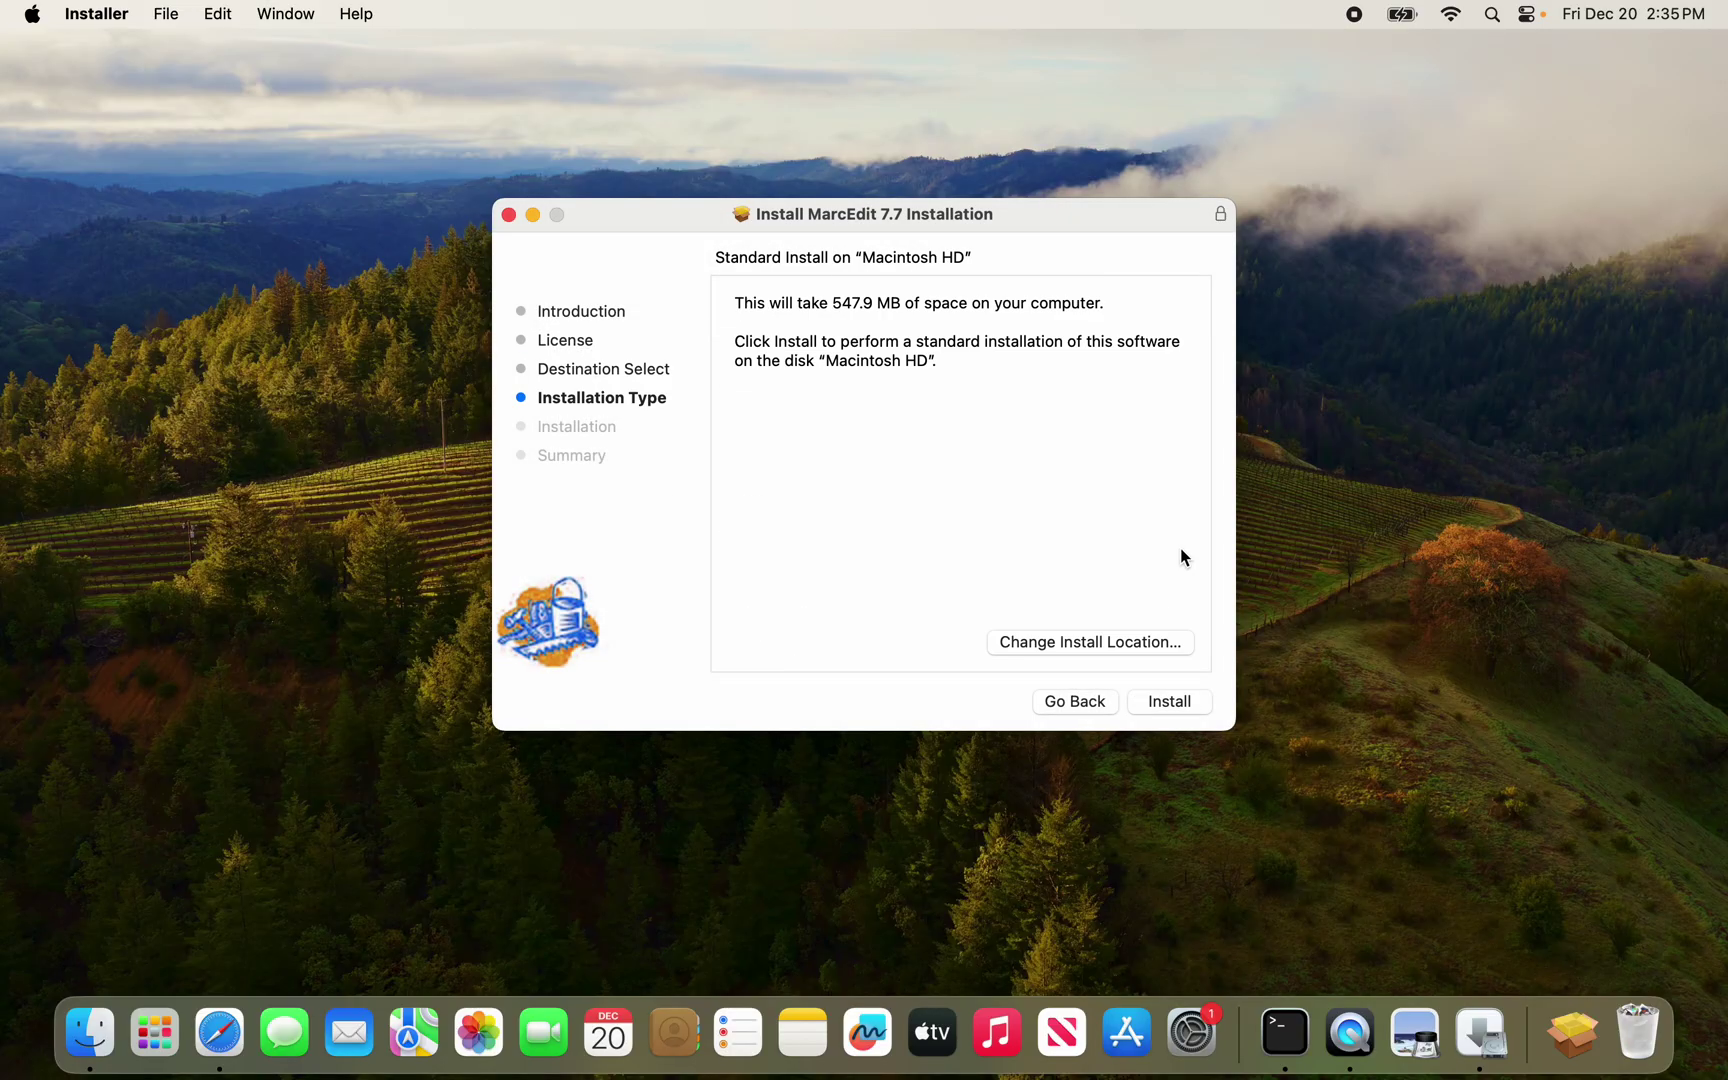
{"action": "left_click", "coordinate": [1170, 701]}
{"action": "type", "text": "*********"}
{"action": "key", "text": "Return"}
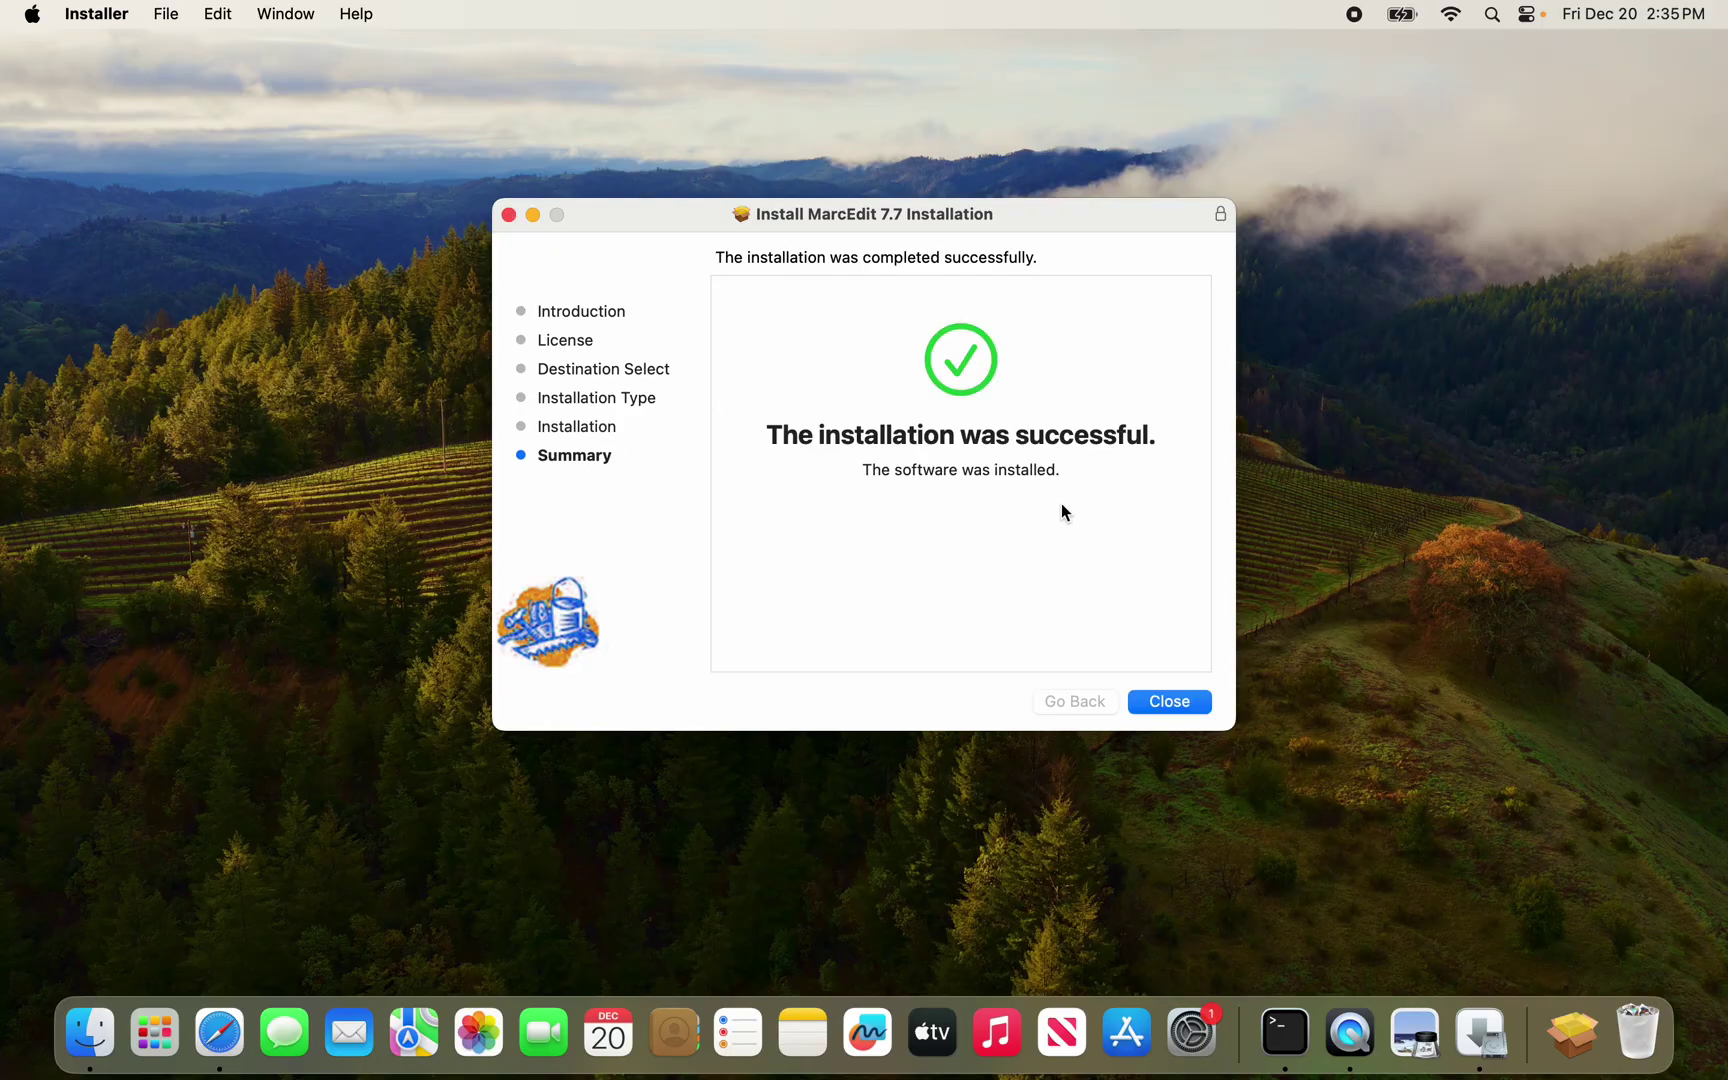
{"action": "left_click", "coordinate": [1172, 700]}
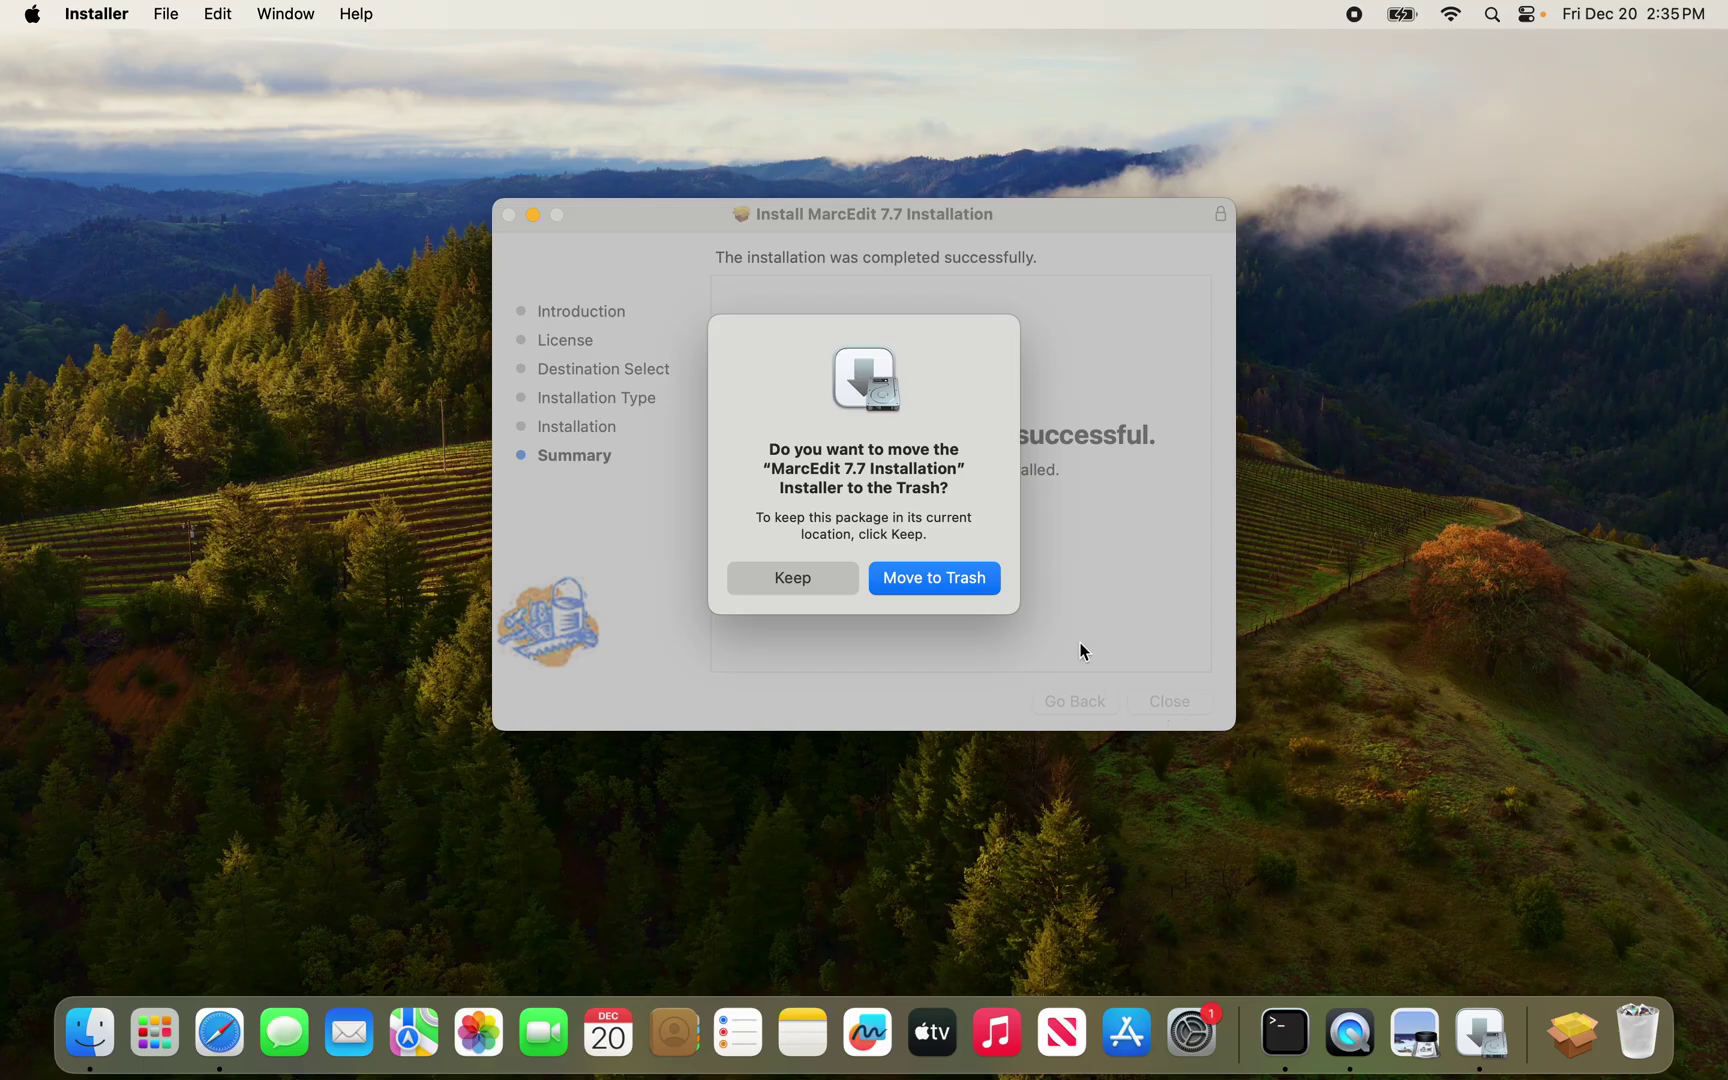
{"action": "left_click", "coordinate": [946, 570]}
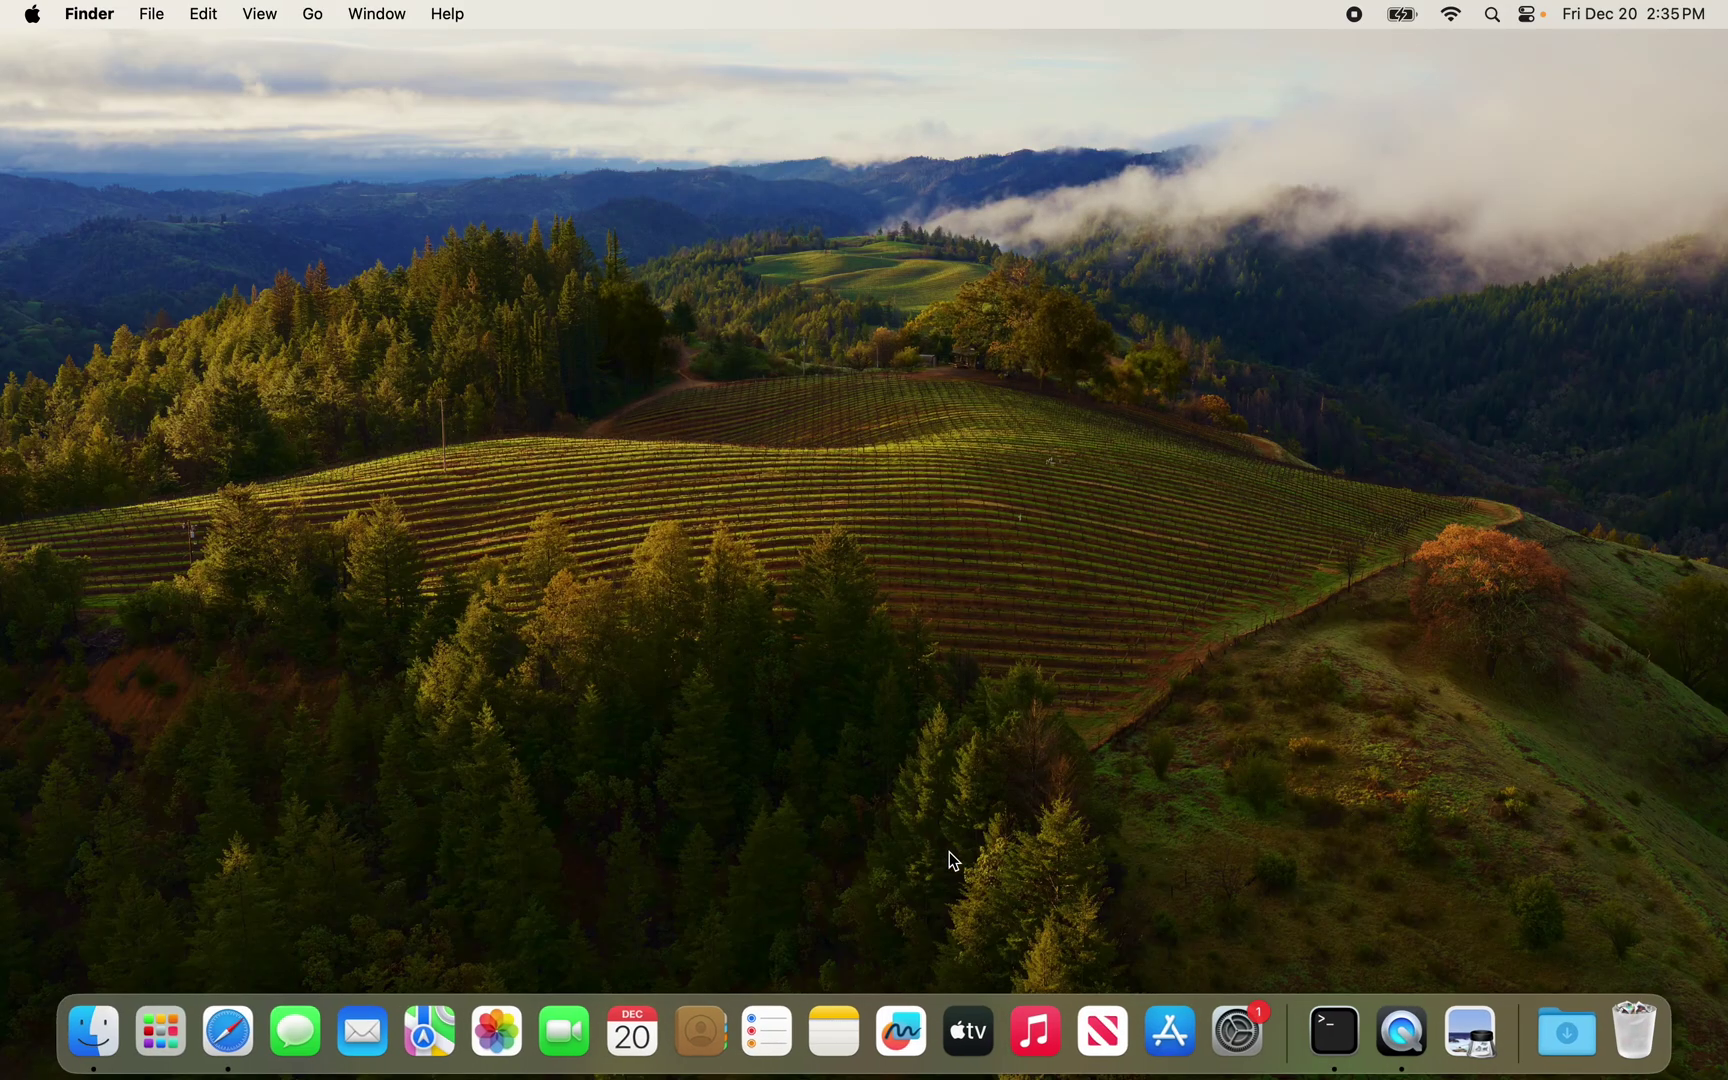
Launch MarcEdit by double-clicking it in Finder's Applications folder
{"action": "left_click", "coordinate": [98, 1053]}
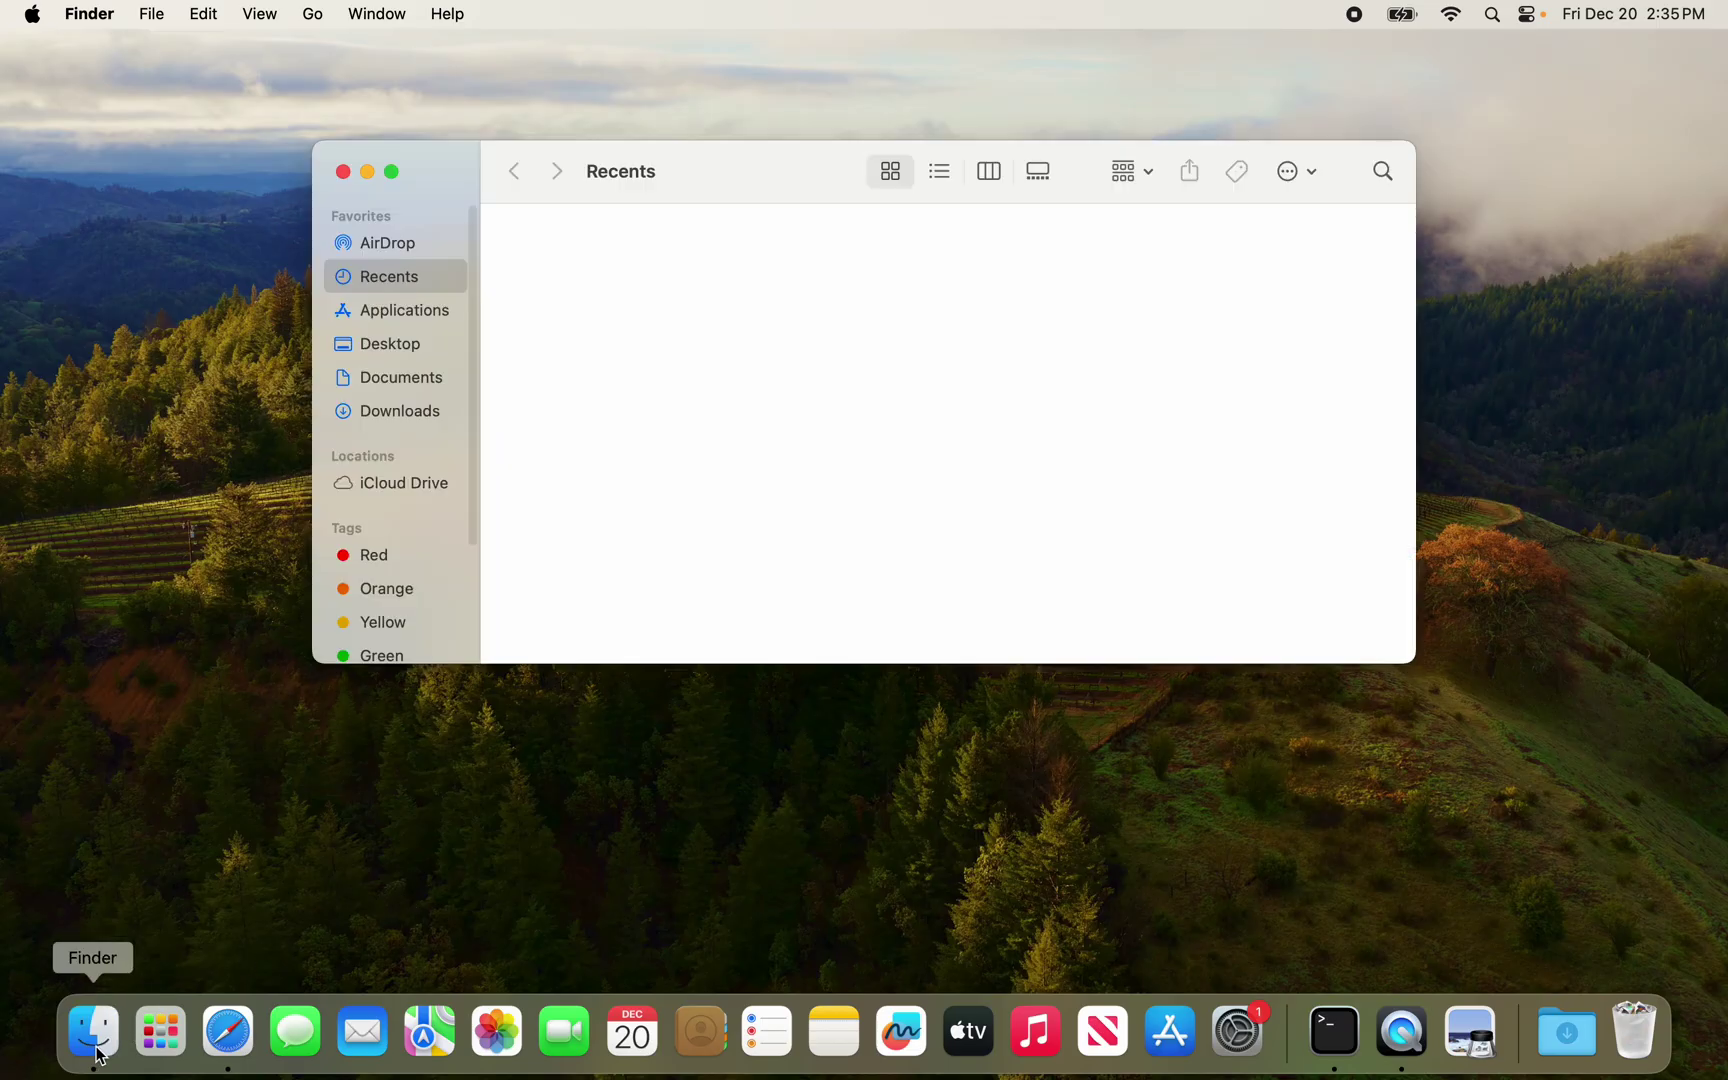
{"action": "left_click", "coordinate": [161, 1031]}
{"action": "scroll", "coordinate": [613, 603], "scroll_direction": "right", "scroll_amount": 5}
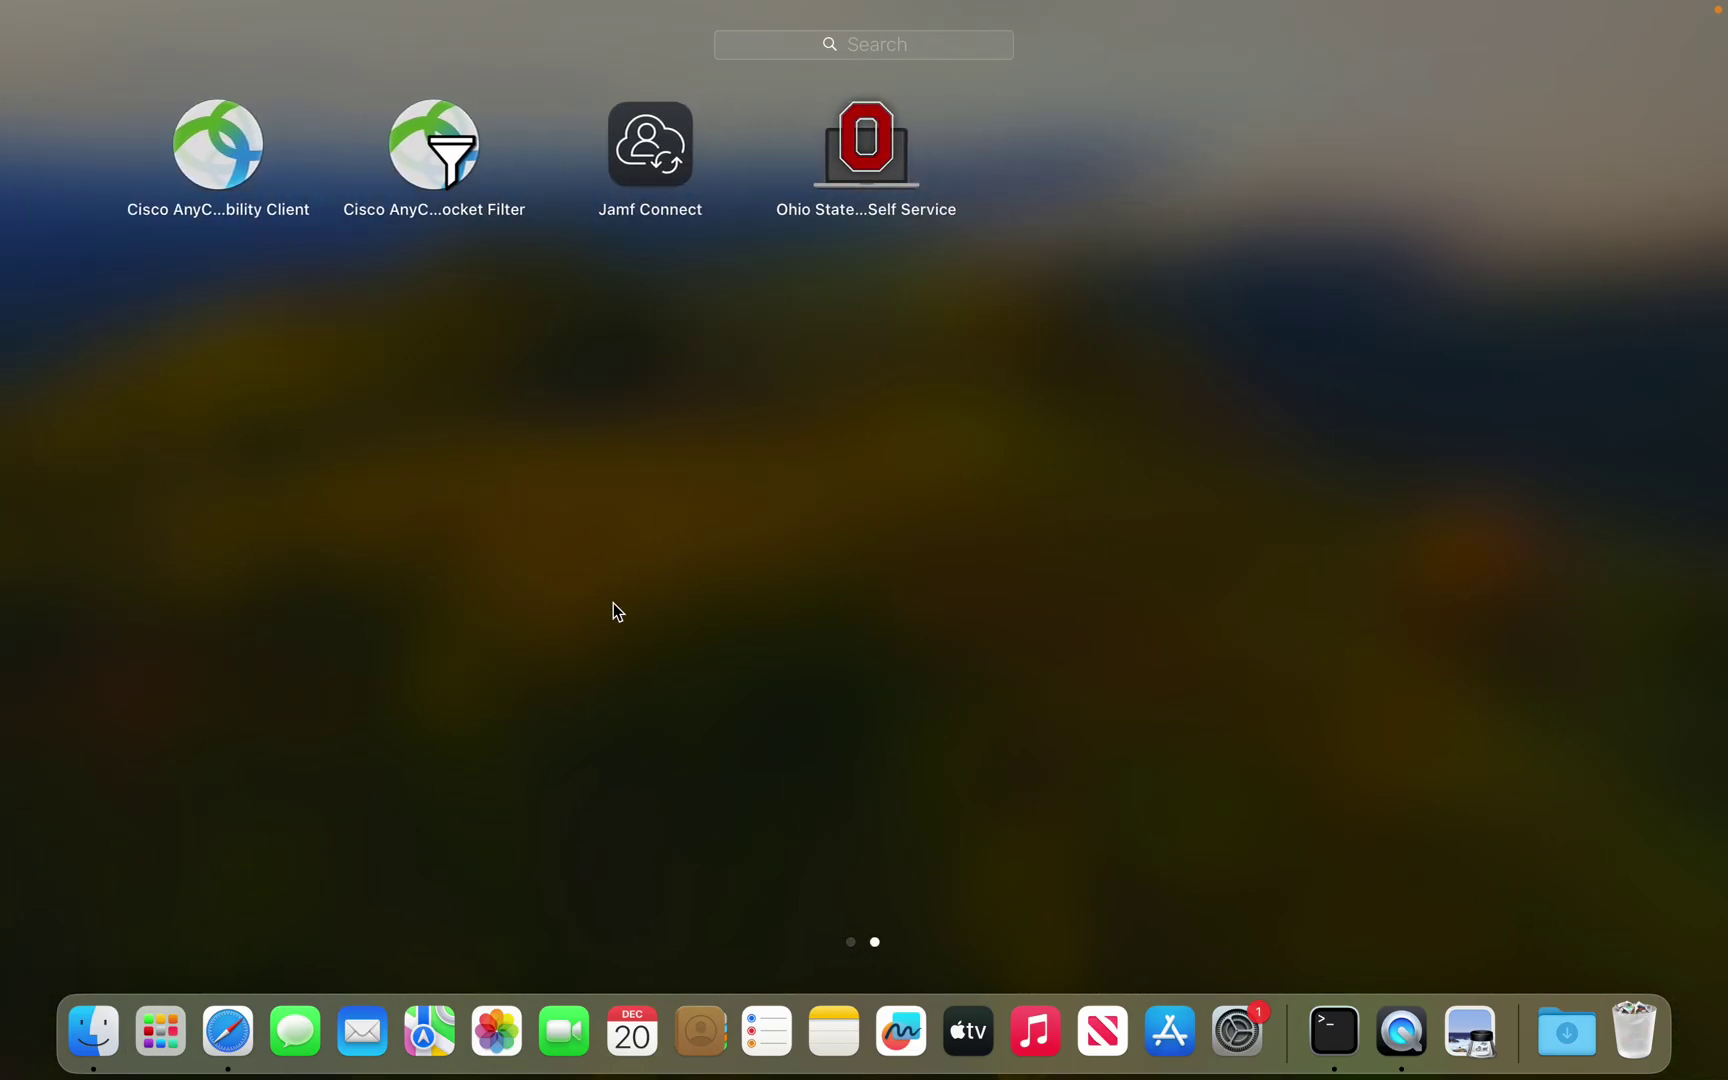
{"action": "scroll", "coordinate": [650, 600], "scroll_direction": "left", "scroll_amount": 5}
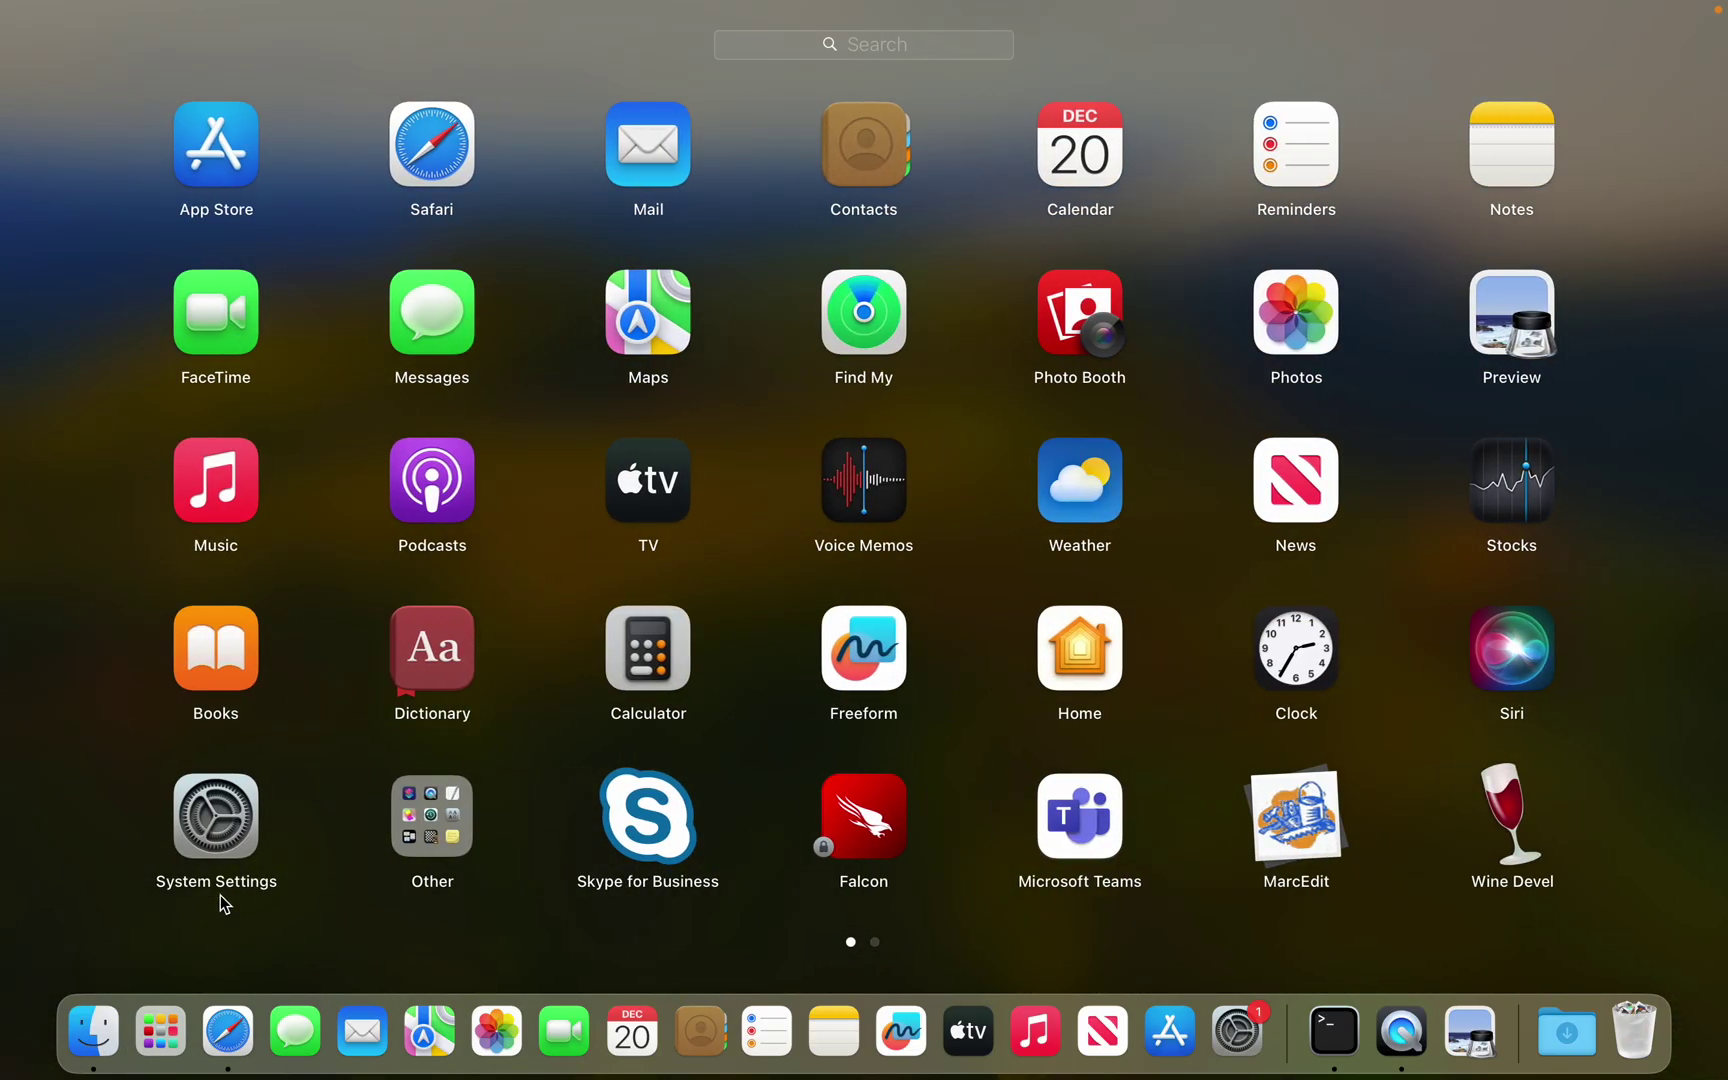
{"action": "left_click", "coordinate": [84, 1042]}
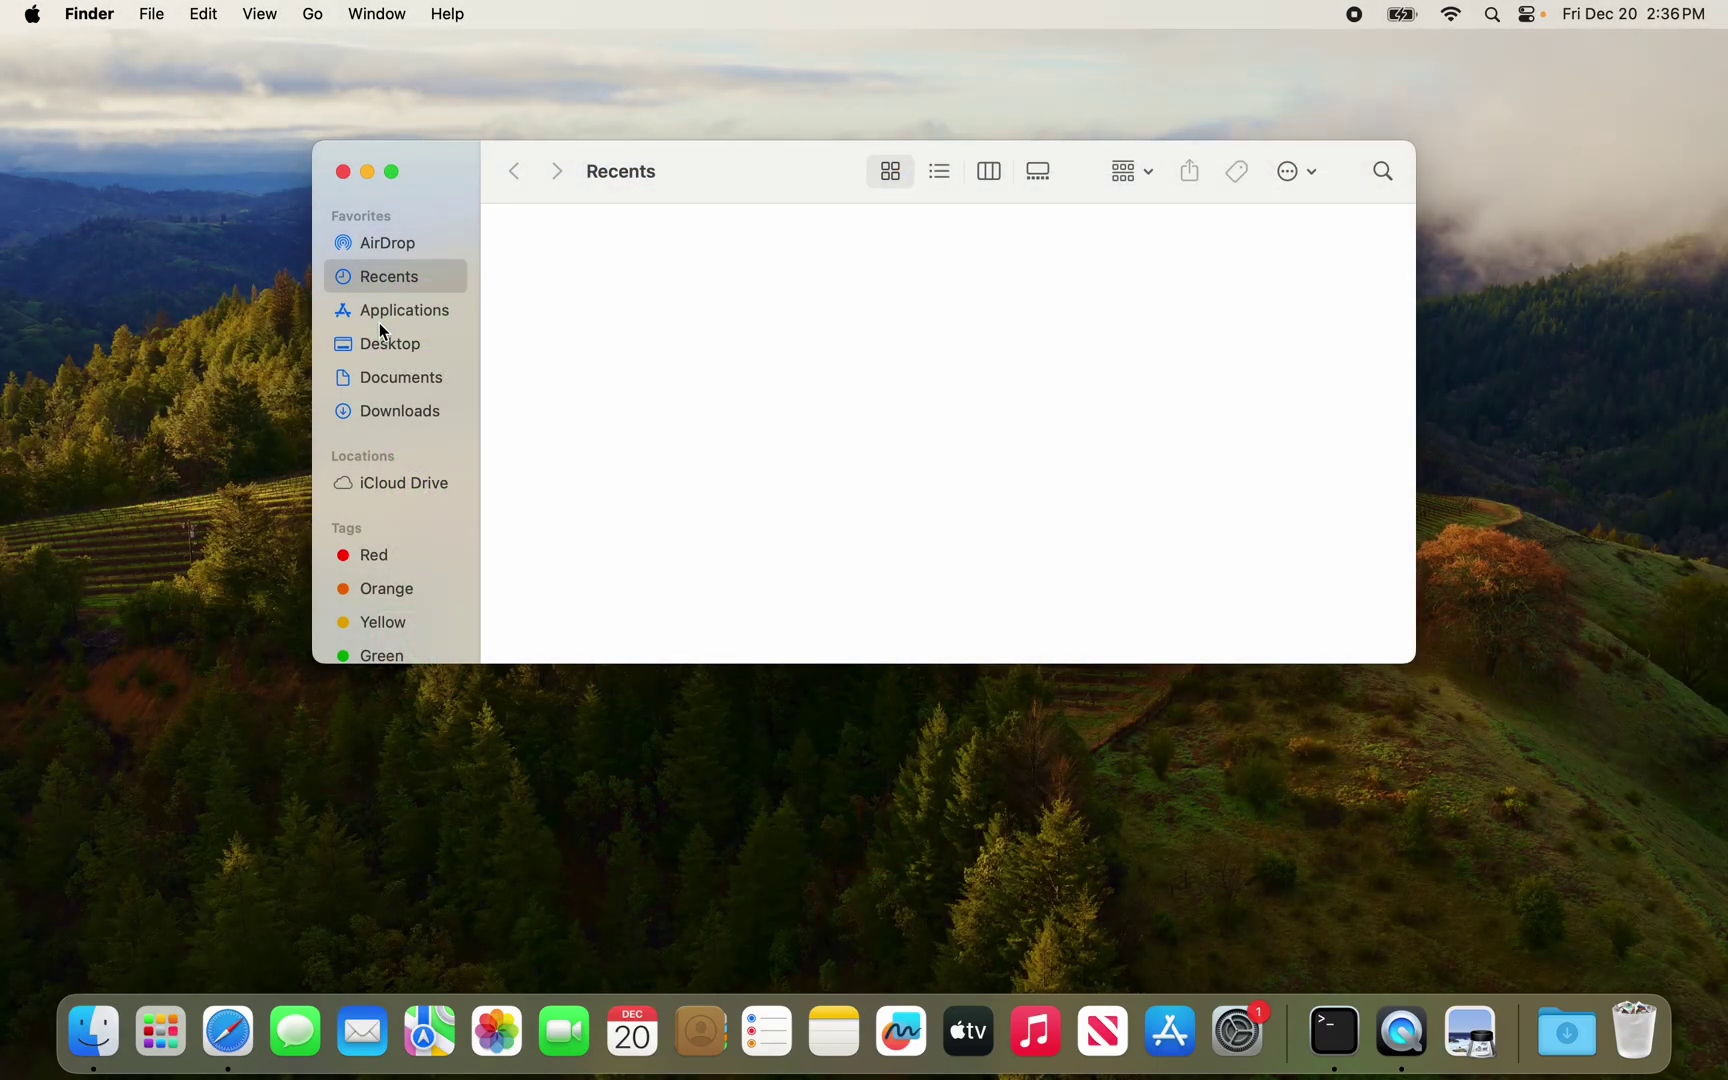
{"action": "left_click", "coordinate": [345, 308]}
{"action": "scroll", "coordinate": [801, 420], "scroll_direction": "down", "scroll_amount": 2}
{"action": "scroll", "coordinate": [801, 418], "scroll_direction": "up", "scroll_amount": 2}
{"action": "left_click", "coordinate": [1029, 354]}
{"action": "double_click", "coordinate": [1029, 354]}
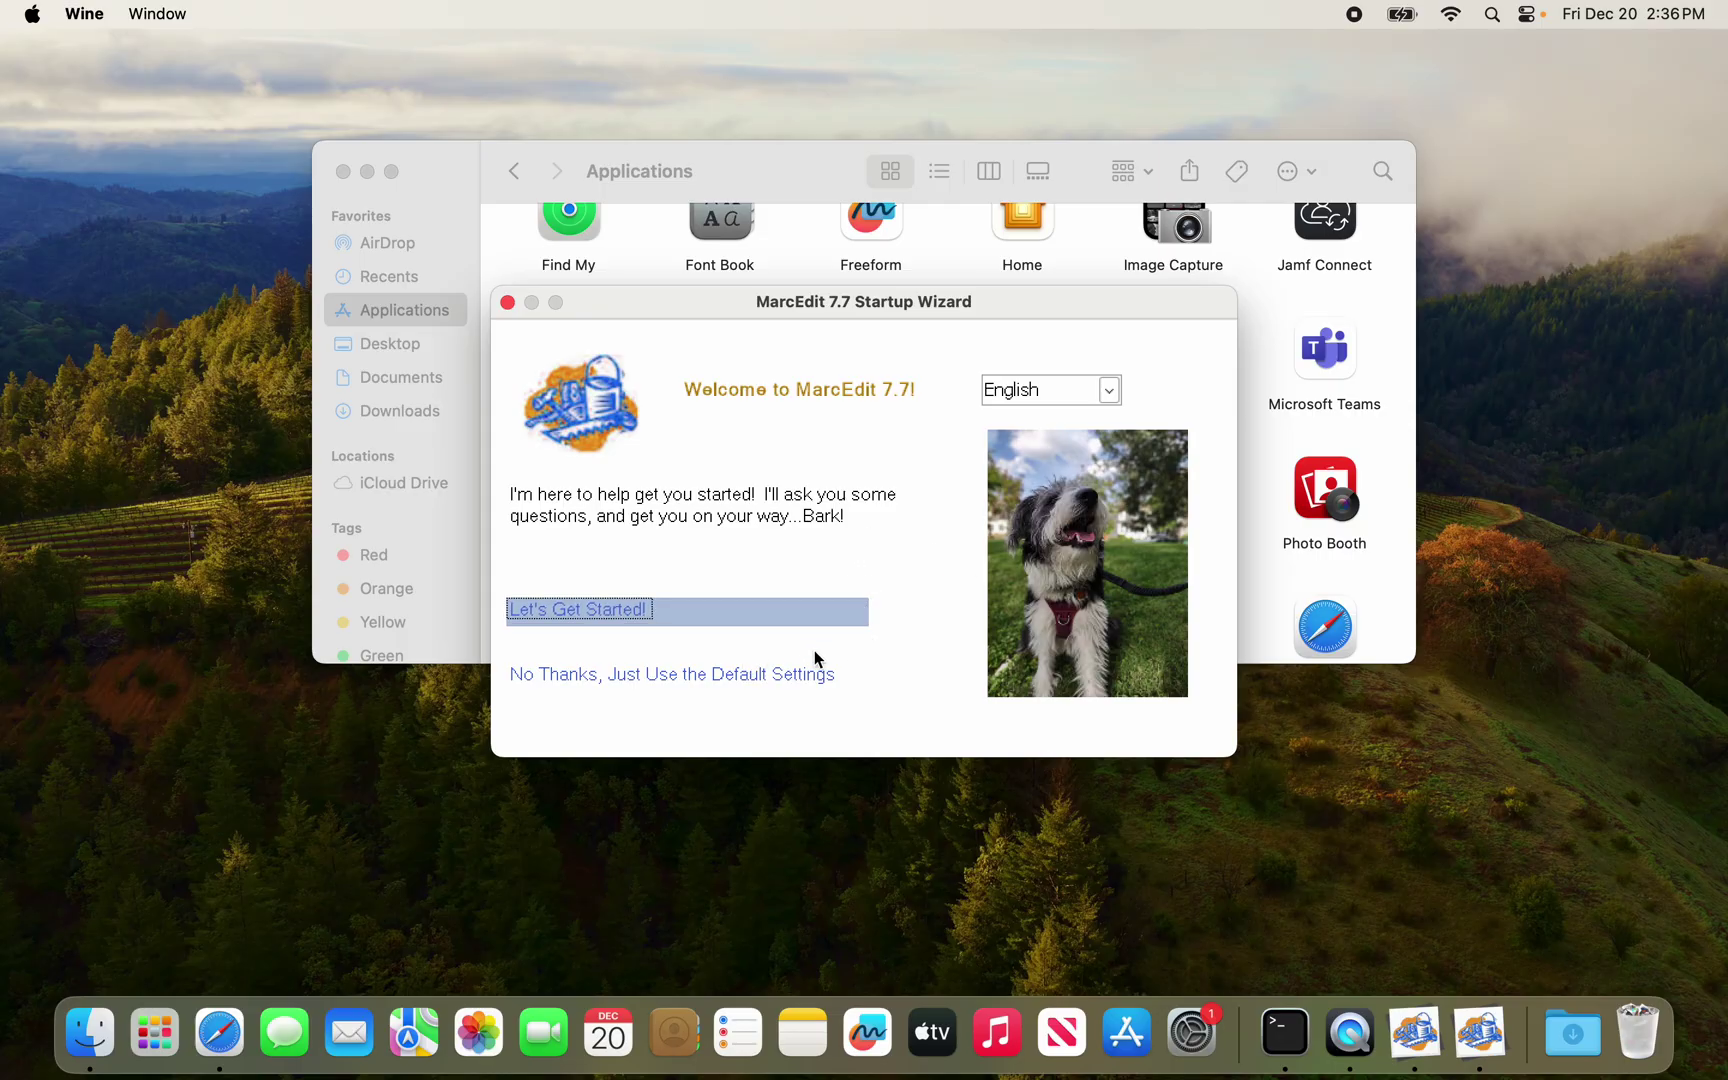
Skip the startup wizard using default settings, raise the window, and briefly view Ask Mabel
{"action": "left_click", "coordinate": [767, 670]}
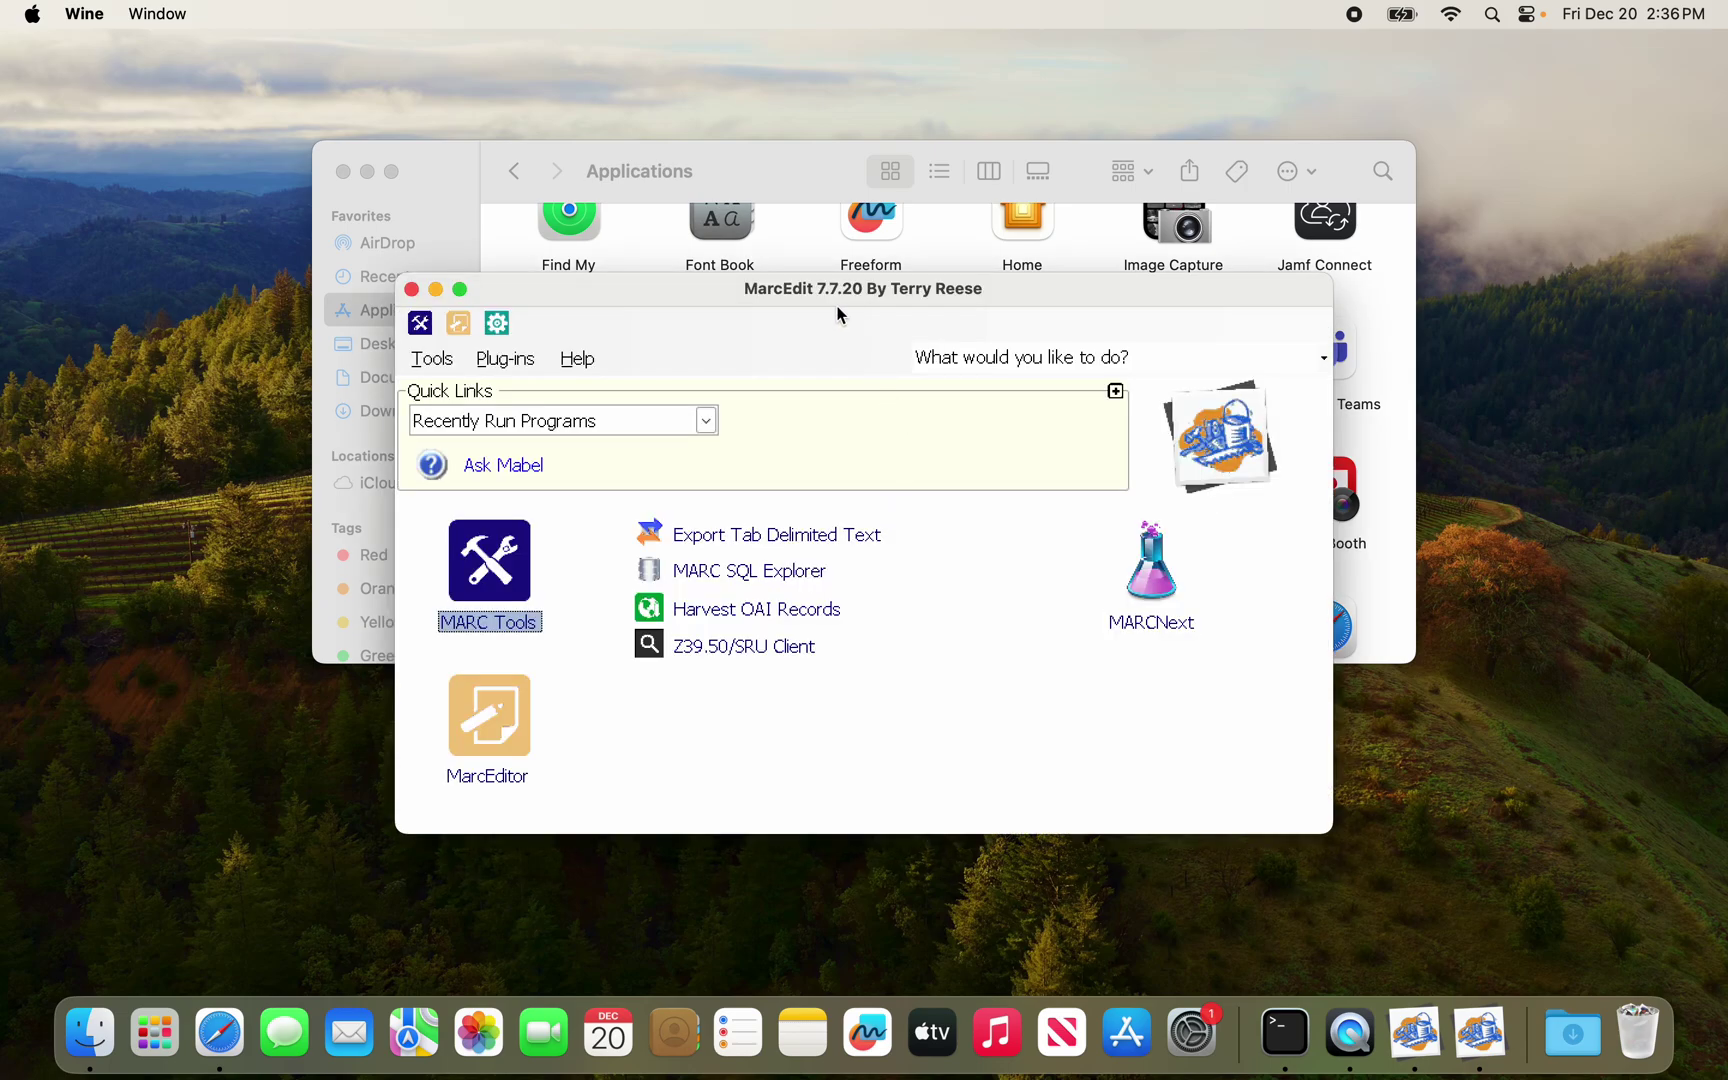
{"action": "left_click_drag", "start_coordinate": [679, 298], "coordinate": [660, 221]}
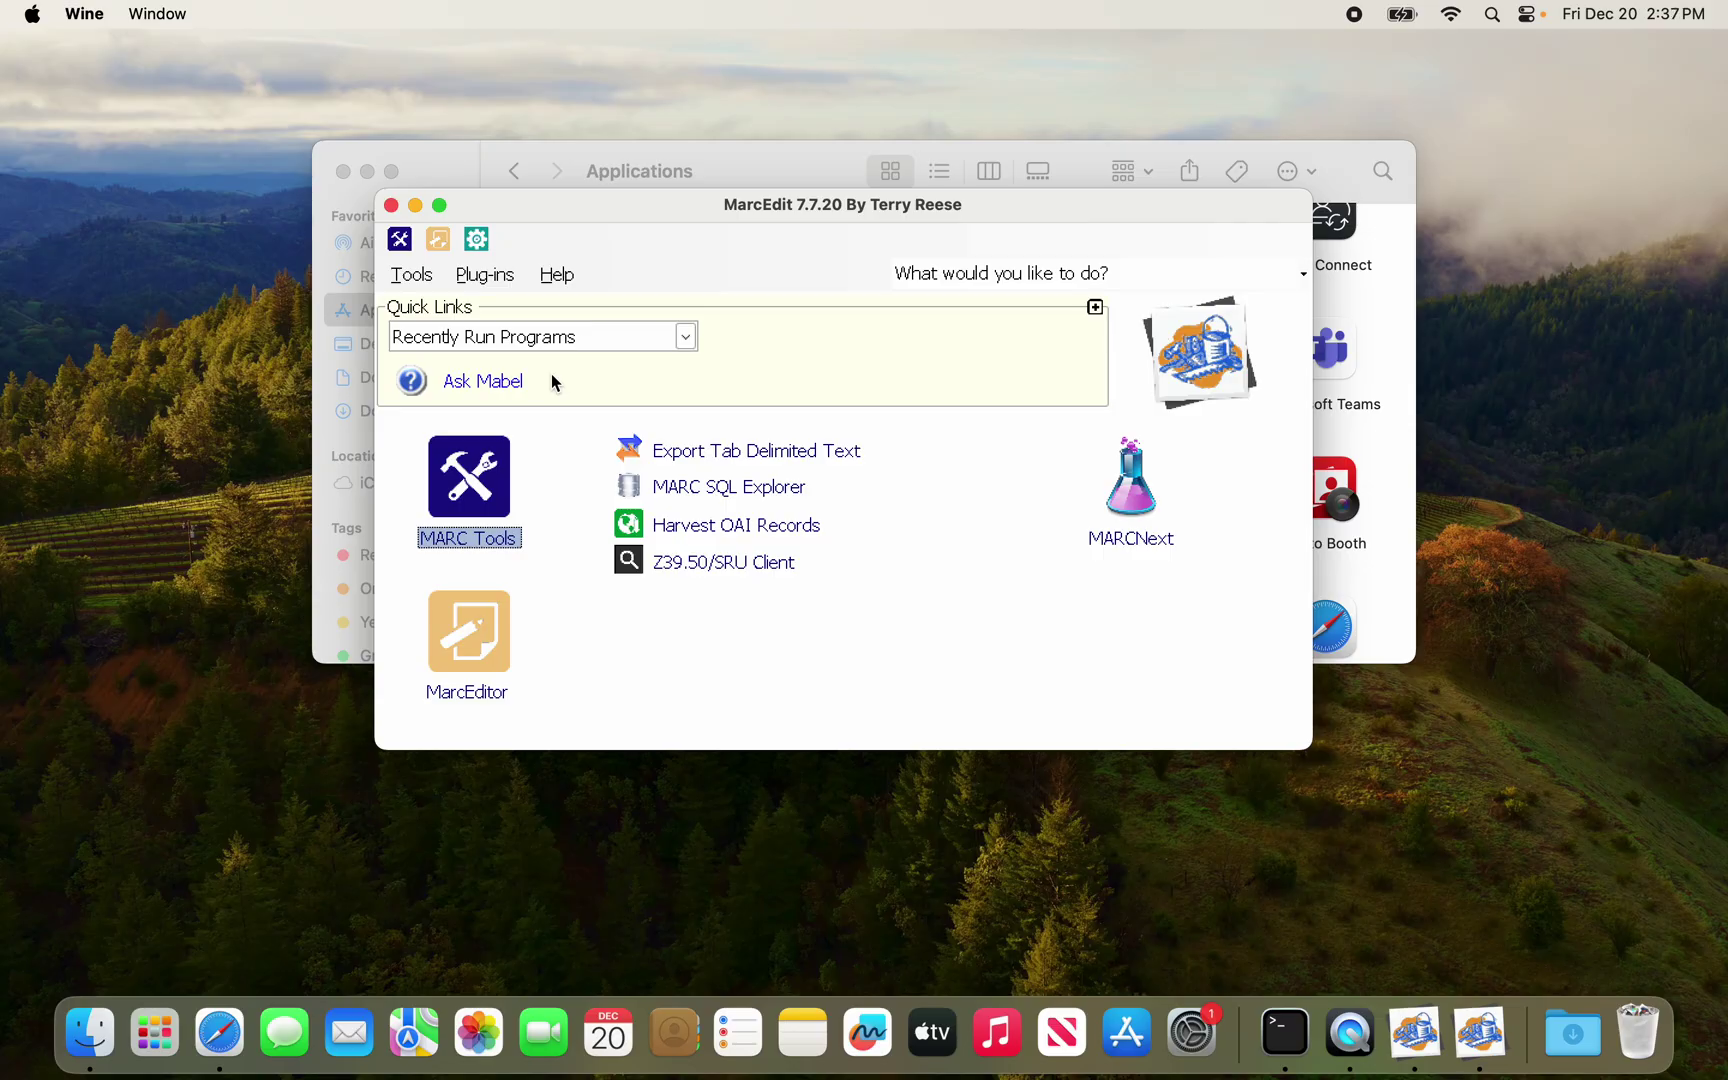
{"action": "left_click", "coordinate": [500, 381]}
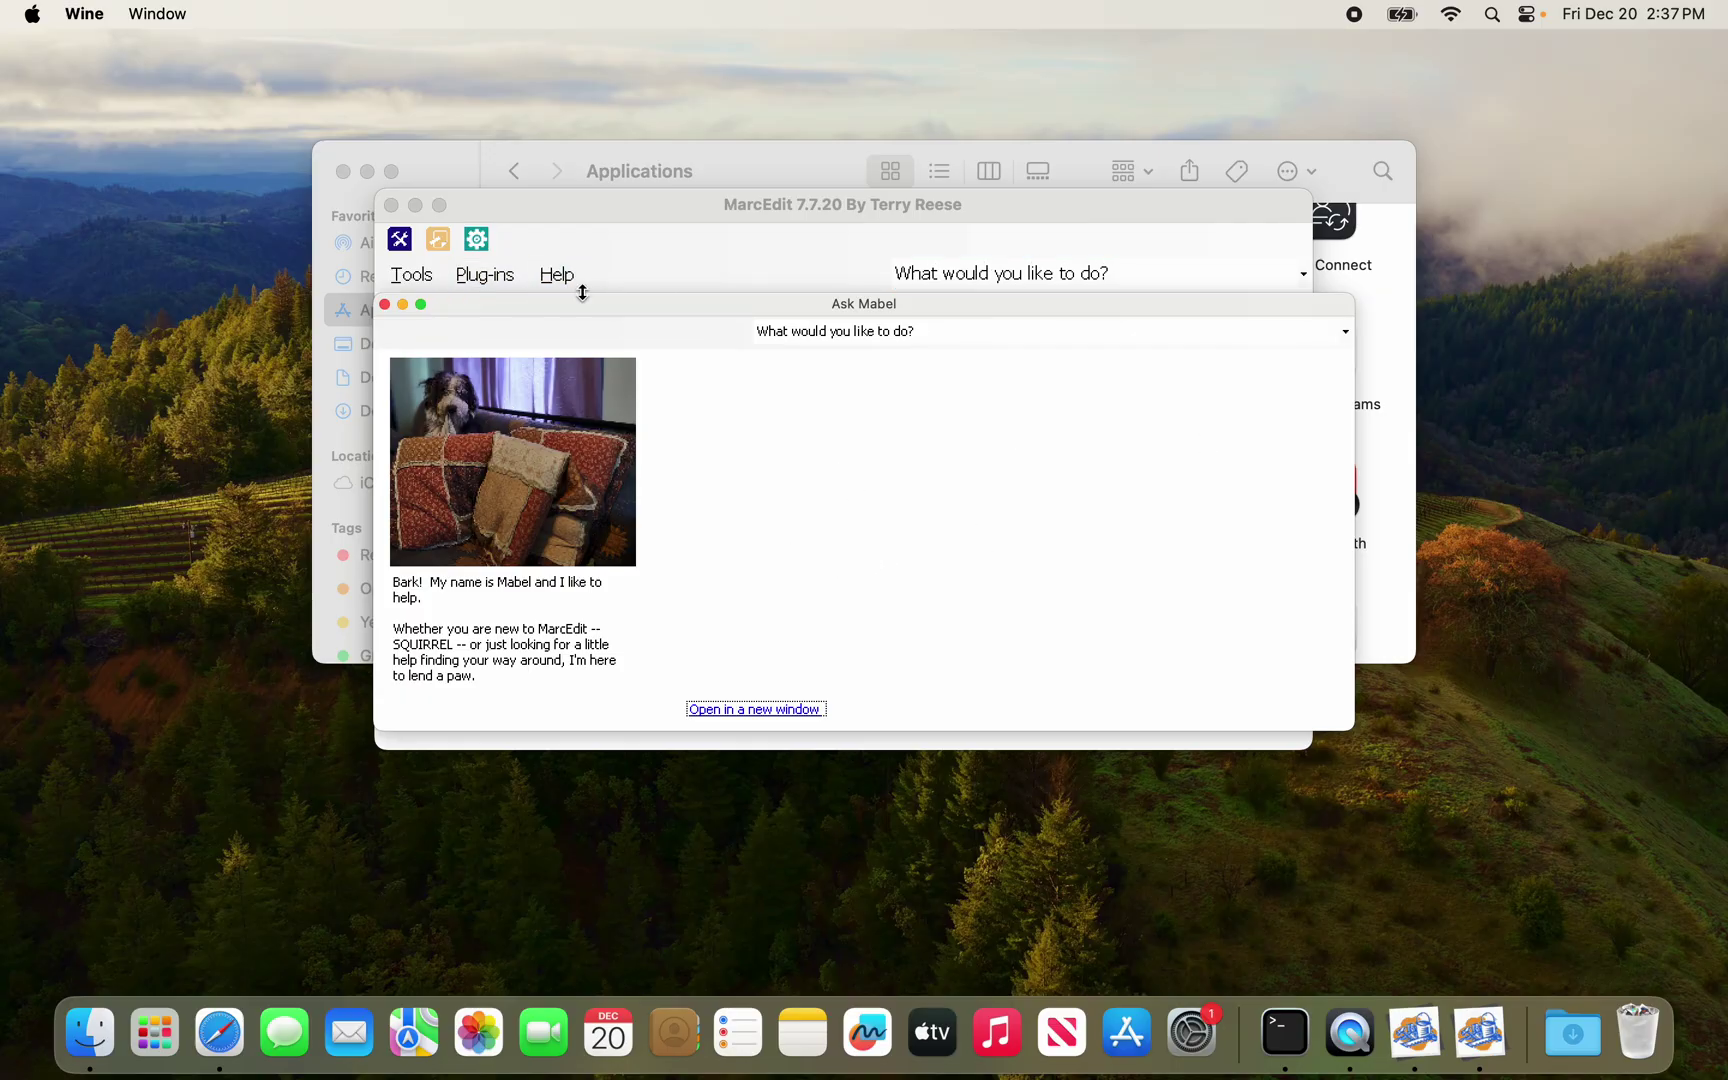
{"action": "left_click", "coordinate": [385, 305]}
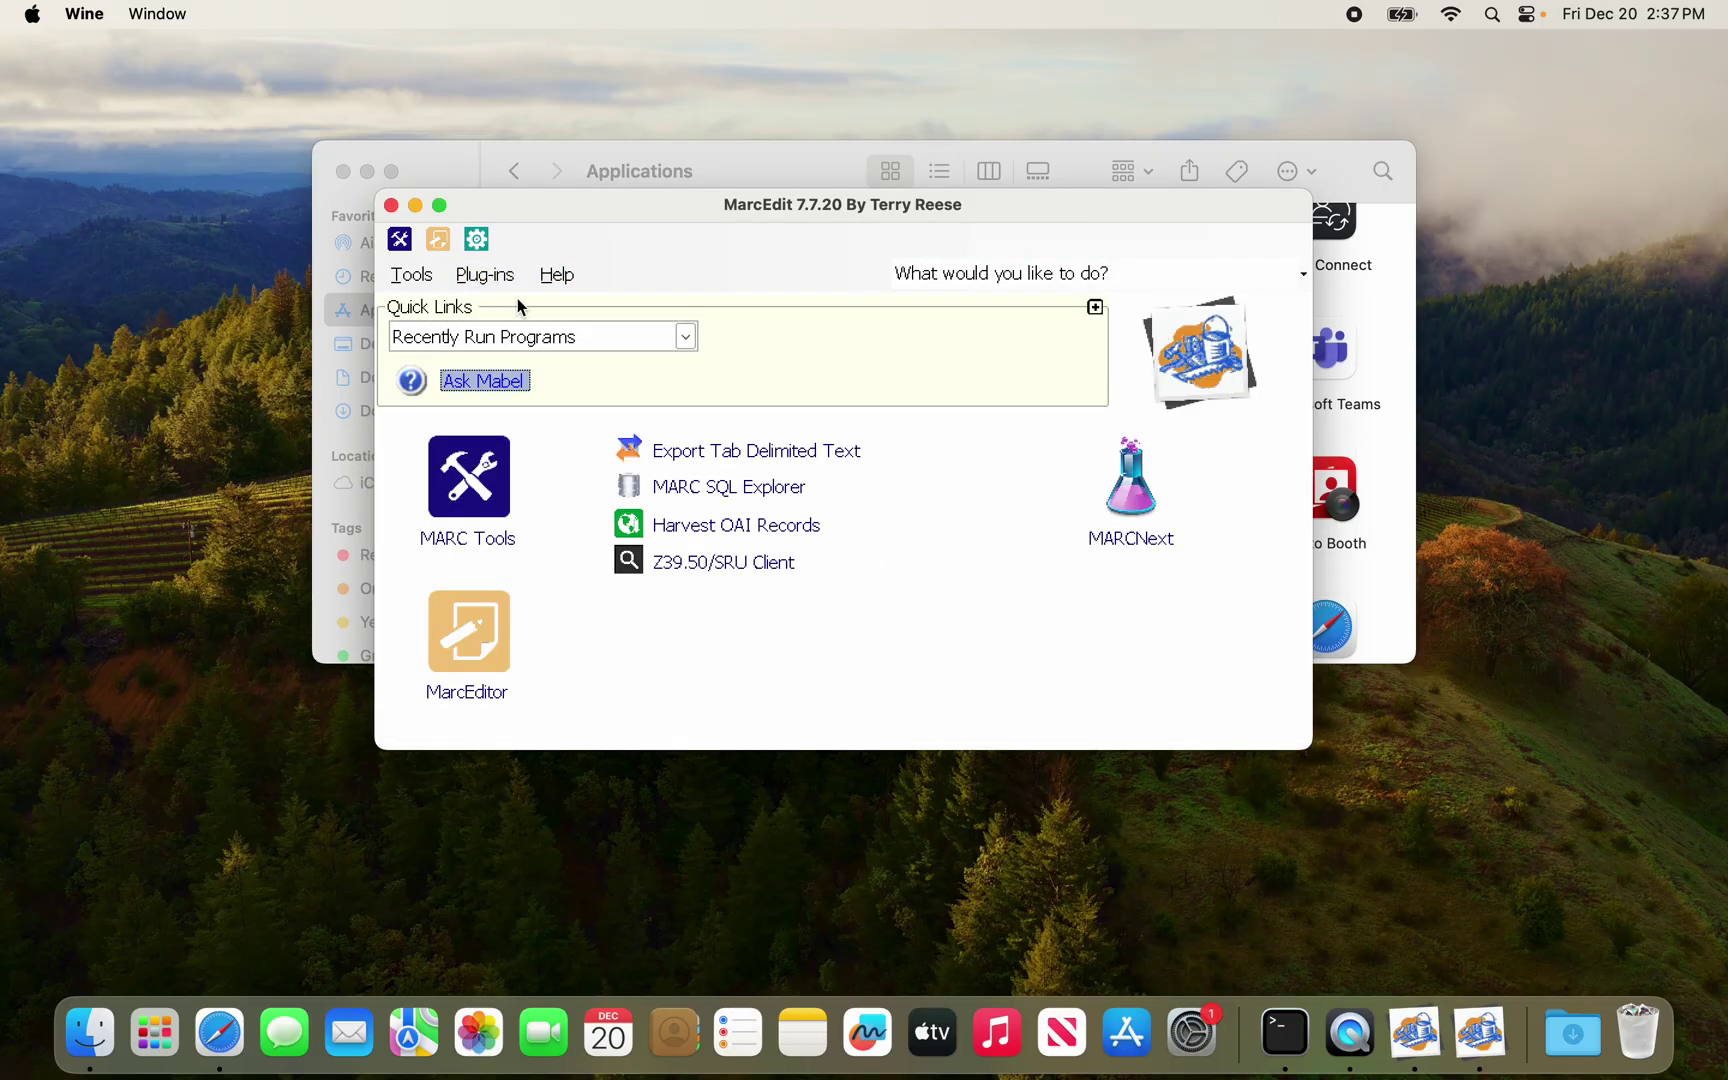
Open the Z39.50/SRU client, peek at known servers, then choose Add New Z39.50 Server
{"action": "left_click", "coordinate": [705, 563]}
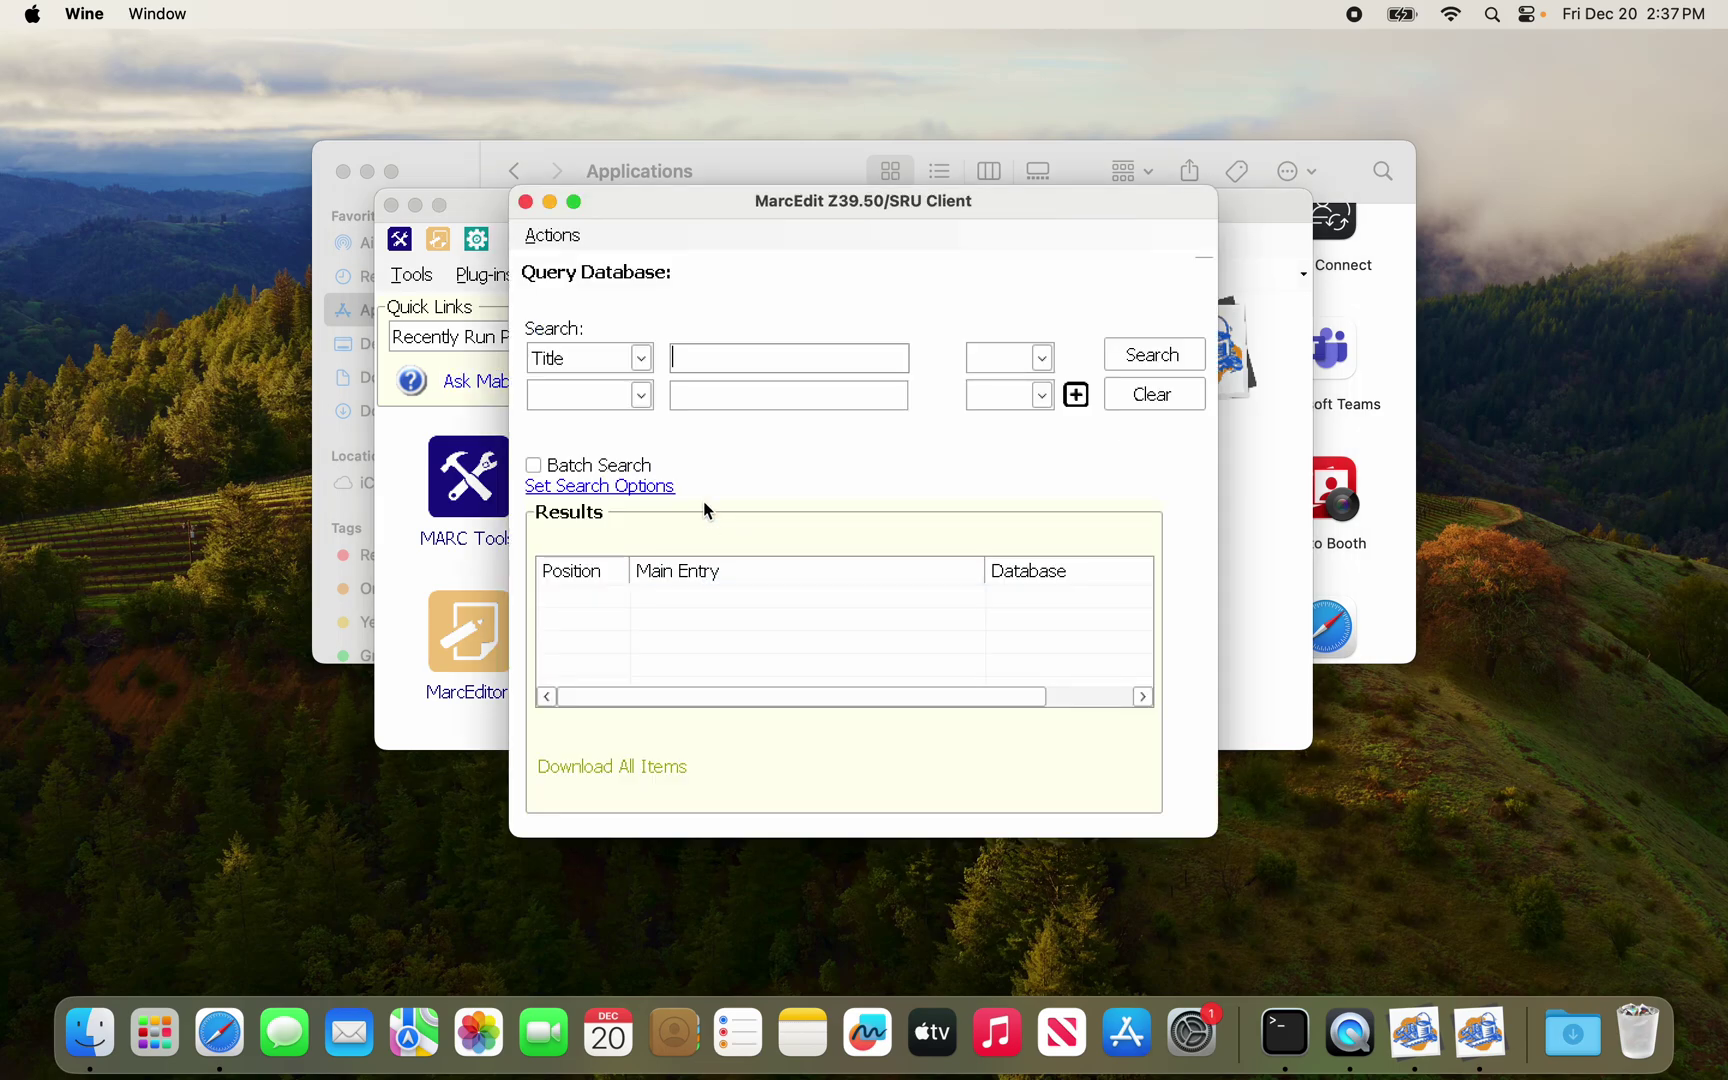
{"action": "left_click", "coordinate": [552, 234]}
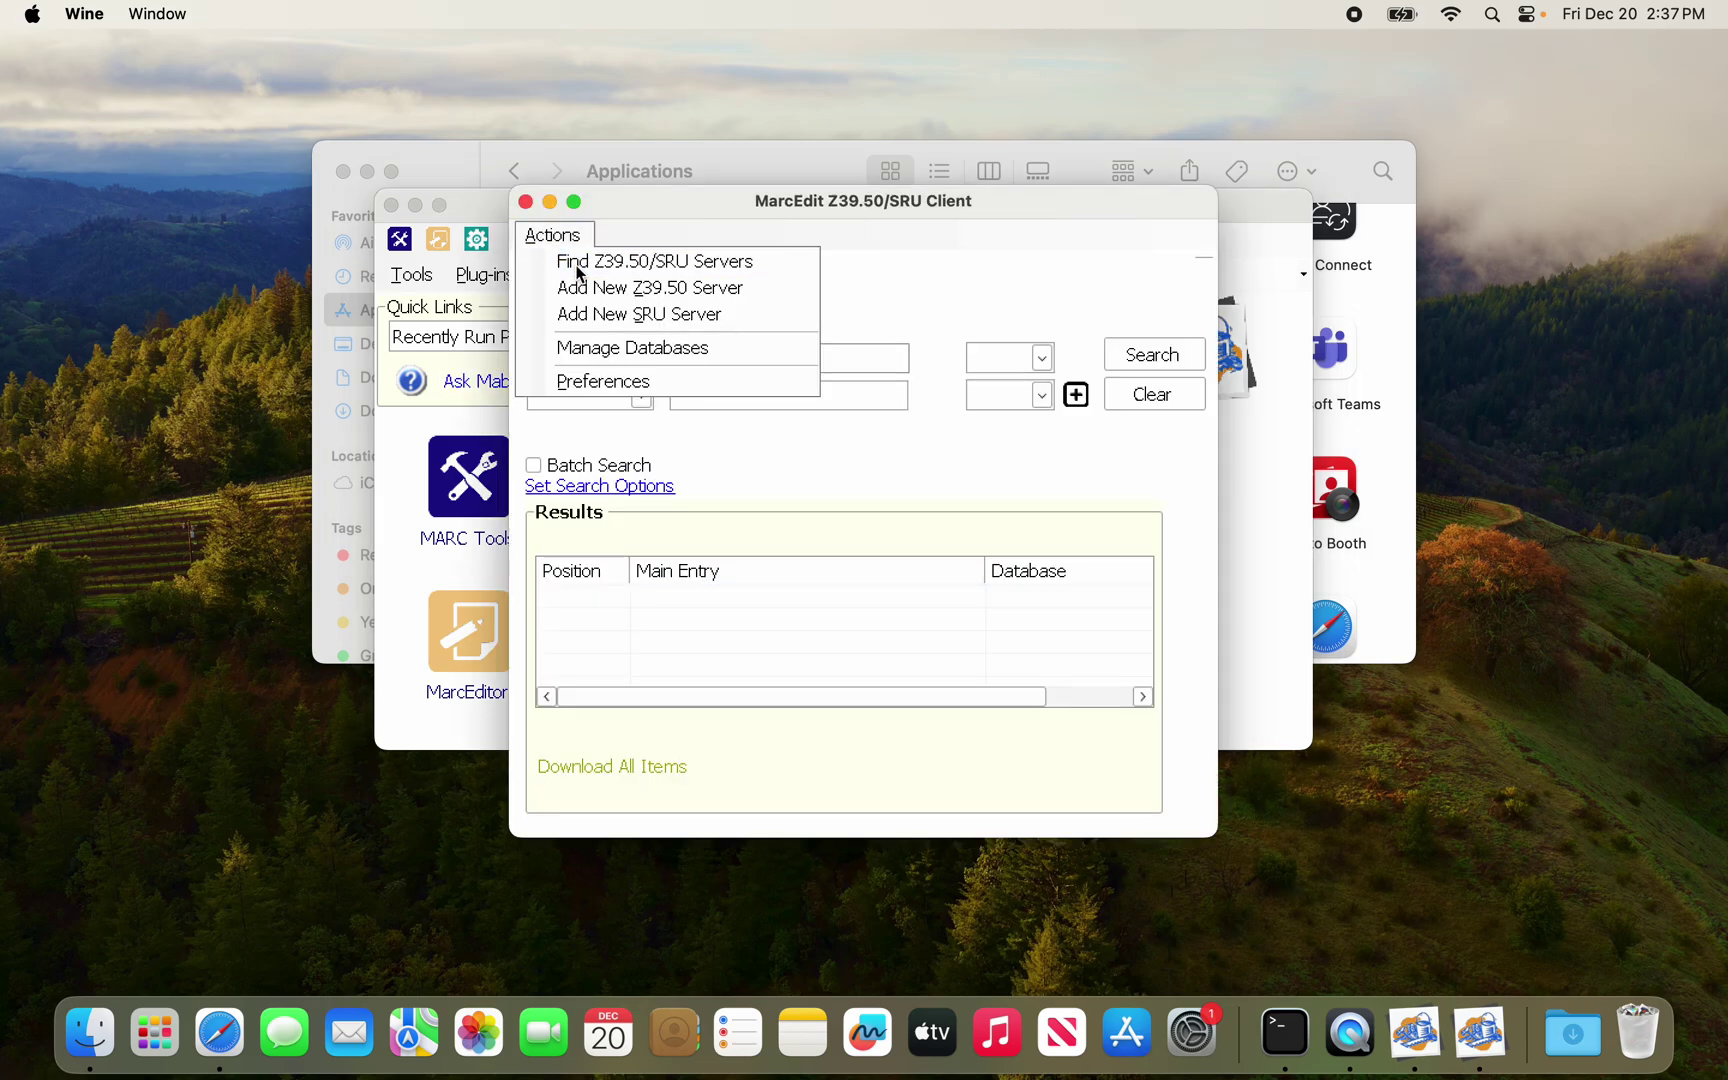
{"action": "left_click", "coordinate": [580, 262]}
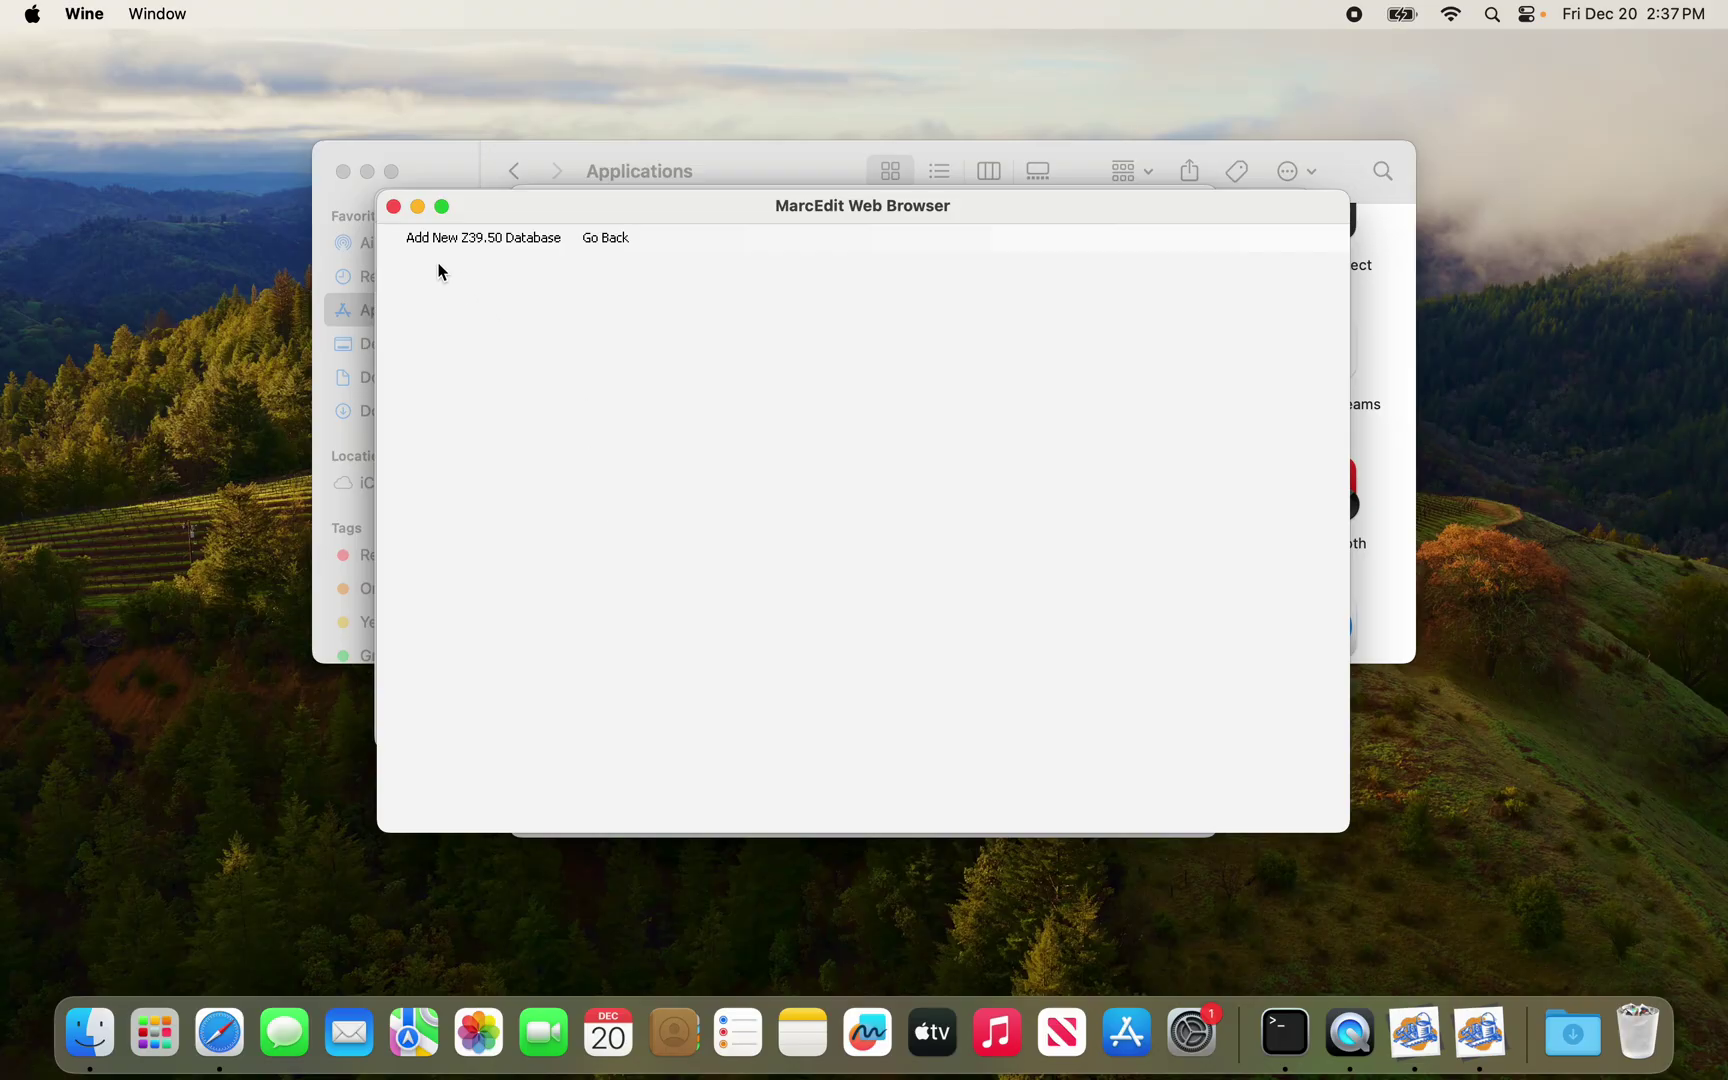
{"action": "left_click", "coordinate": [393, 206]}
{"action": "left_click", "coordinate": [551, 238]}
{"action": "left_click", "coordinate": [602, 289]}
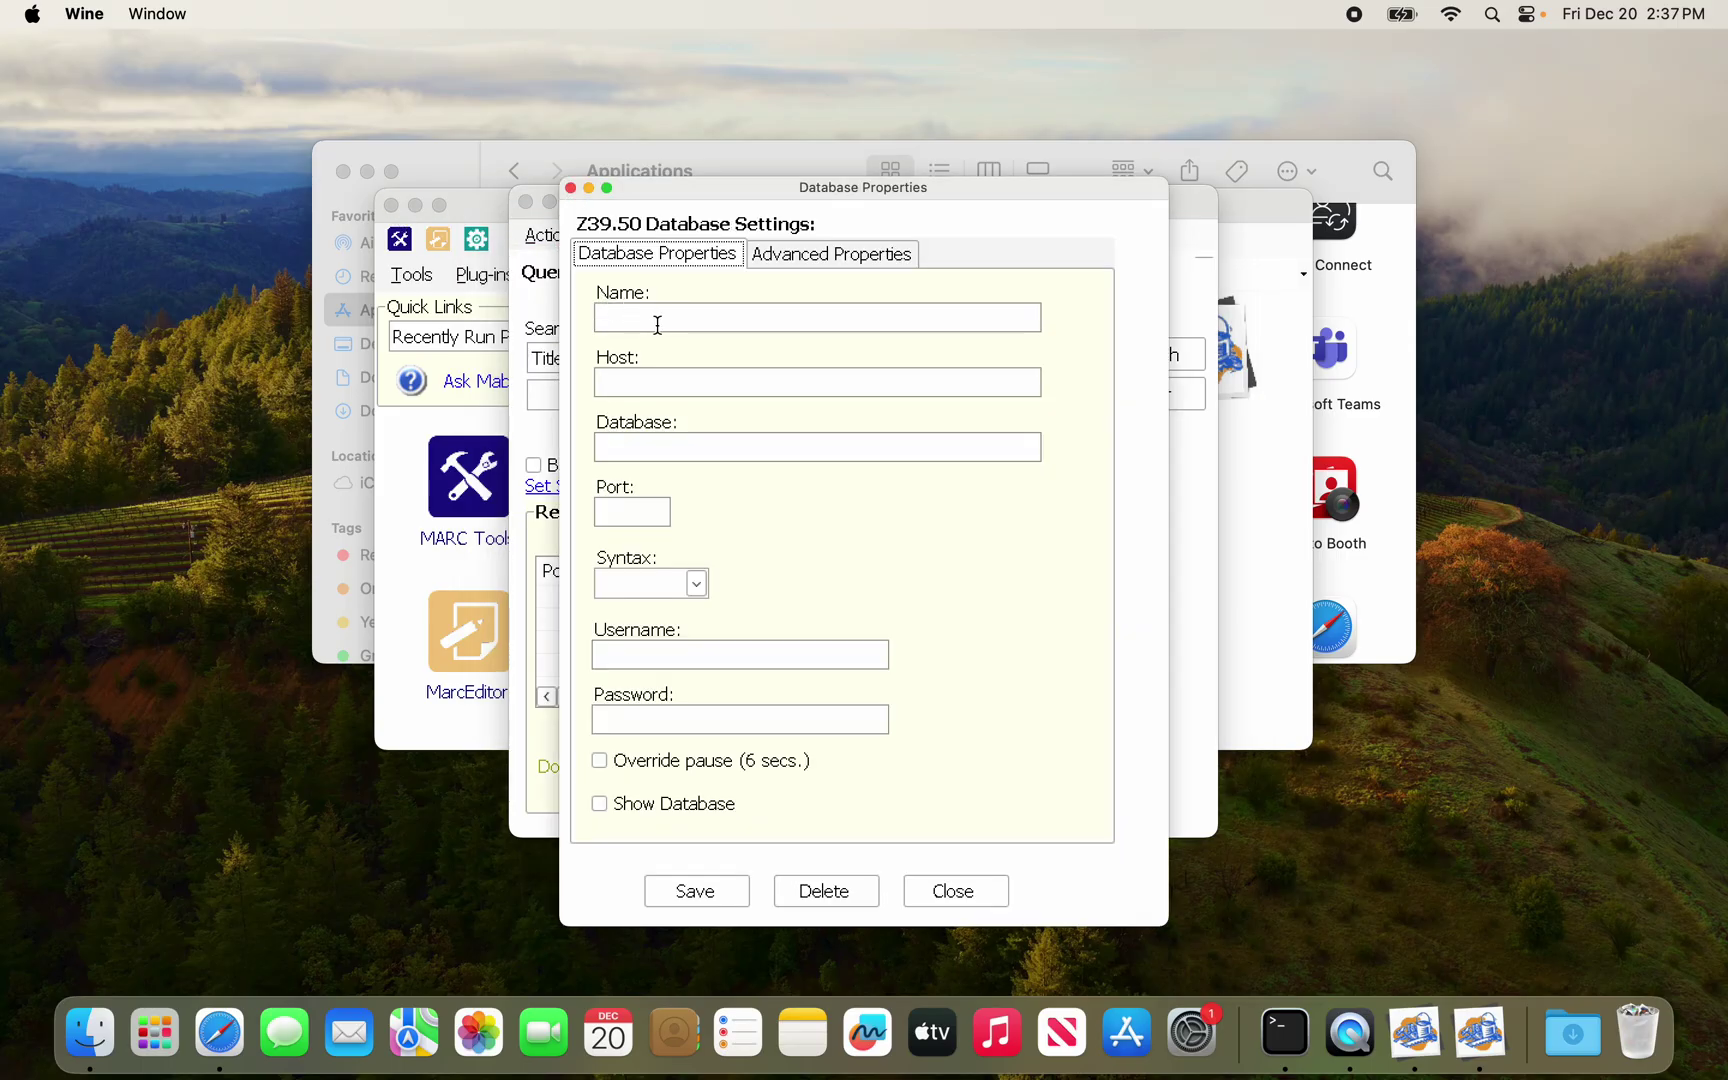
{"action": "left_click", "coordinate": [219, 1032]}
Search Google for 'us library of congress z39.50 server settings'
{"action": "type", "text": "go"}
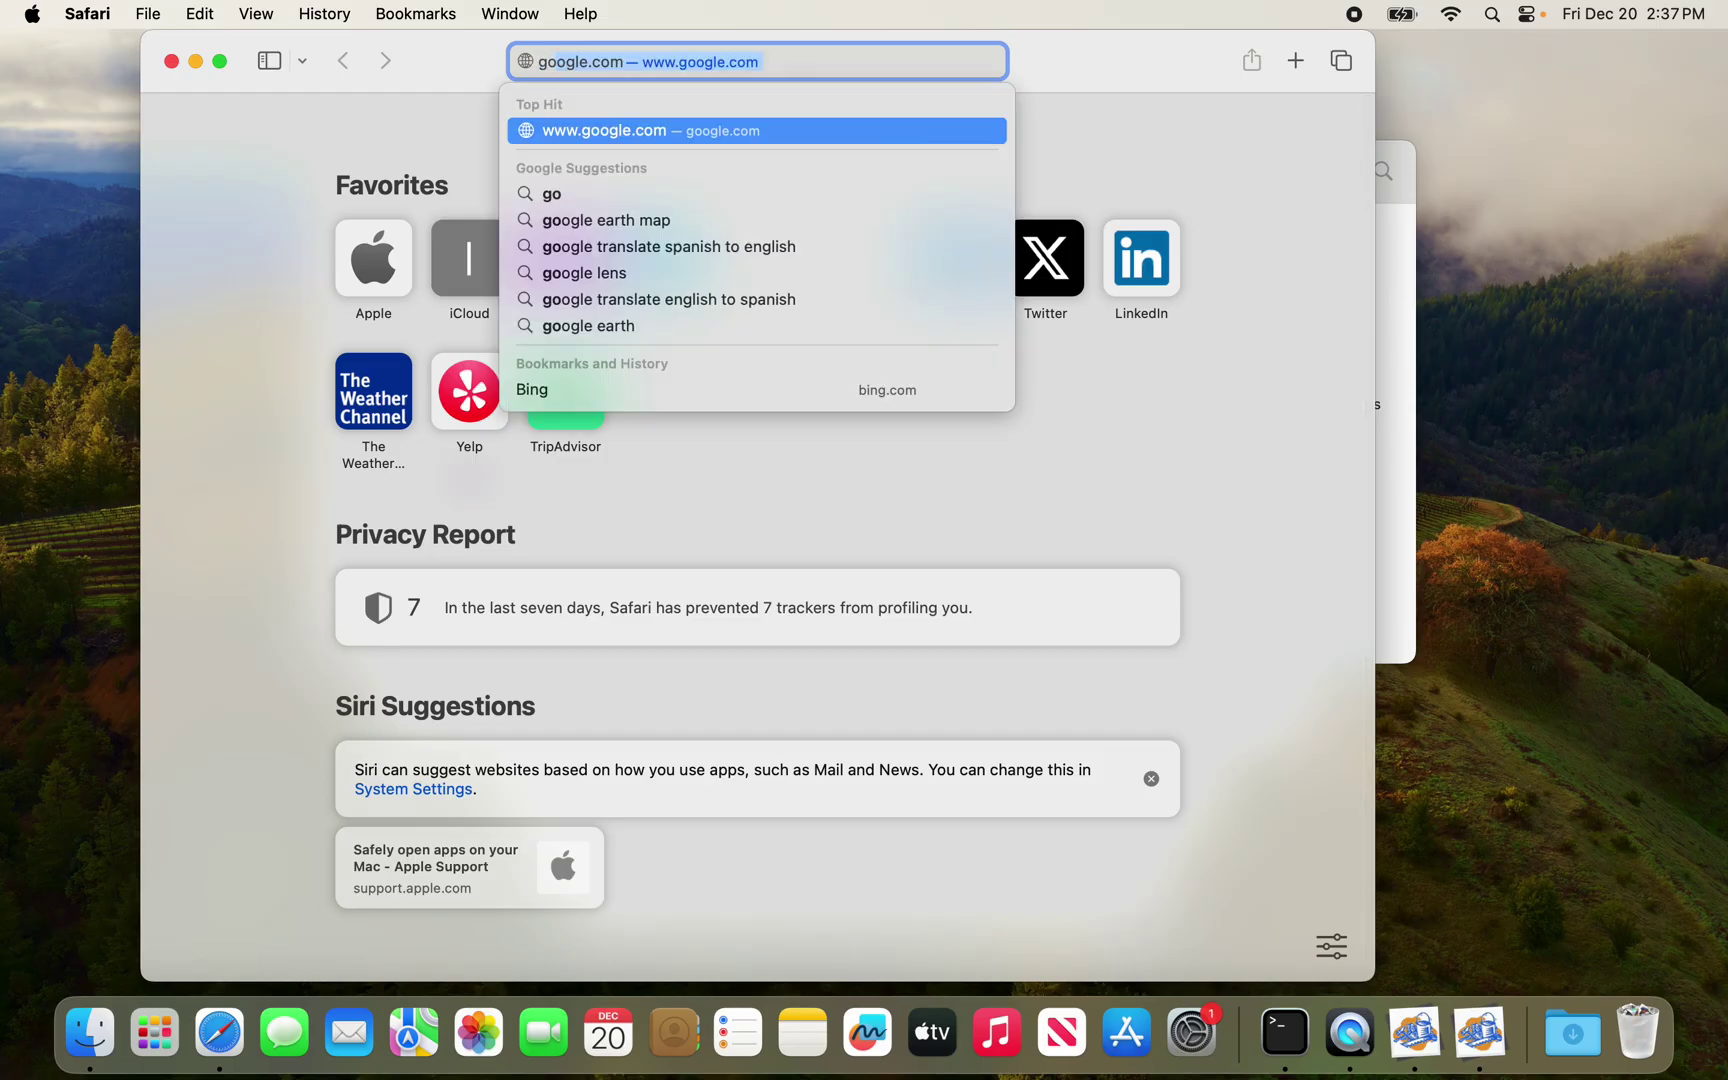
{"action": "type", "text": "ogle.com"}
{"action": "key", "text": "Return"}
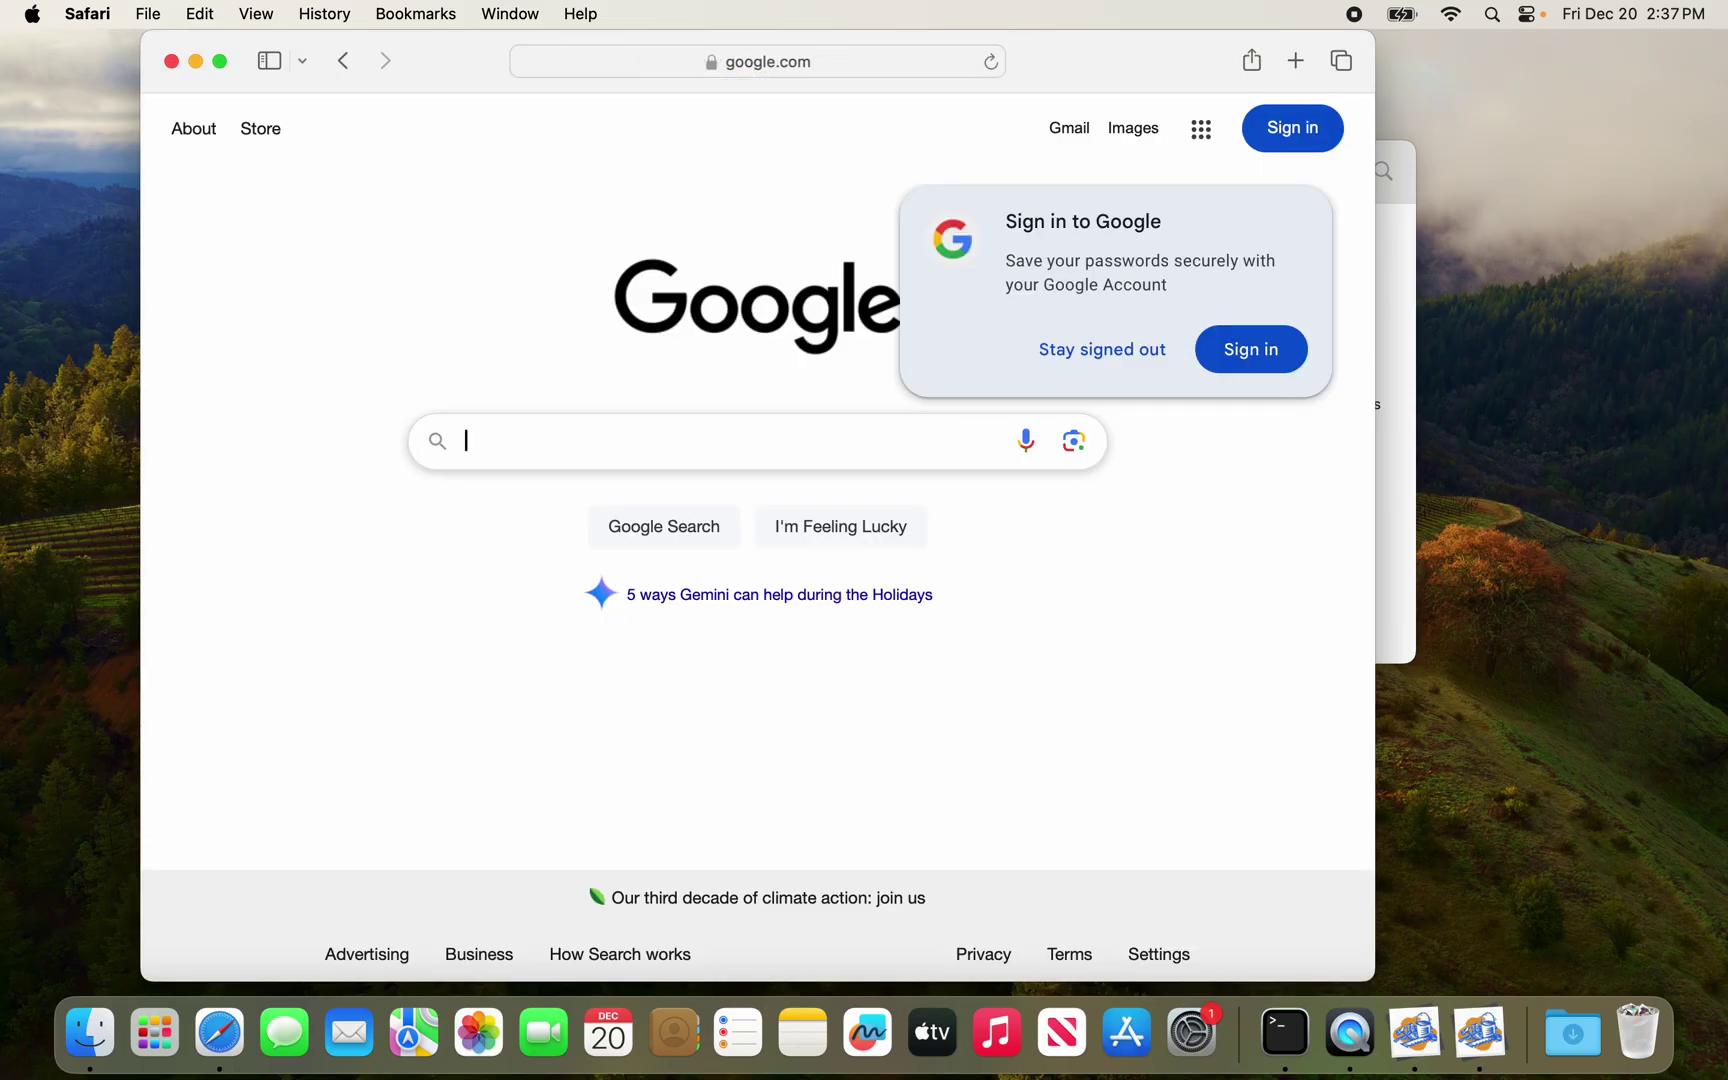
{"action": "type", "text": "us library o"}
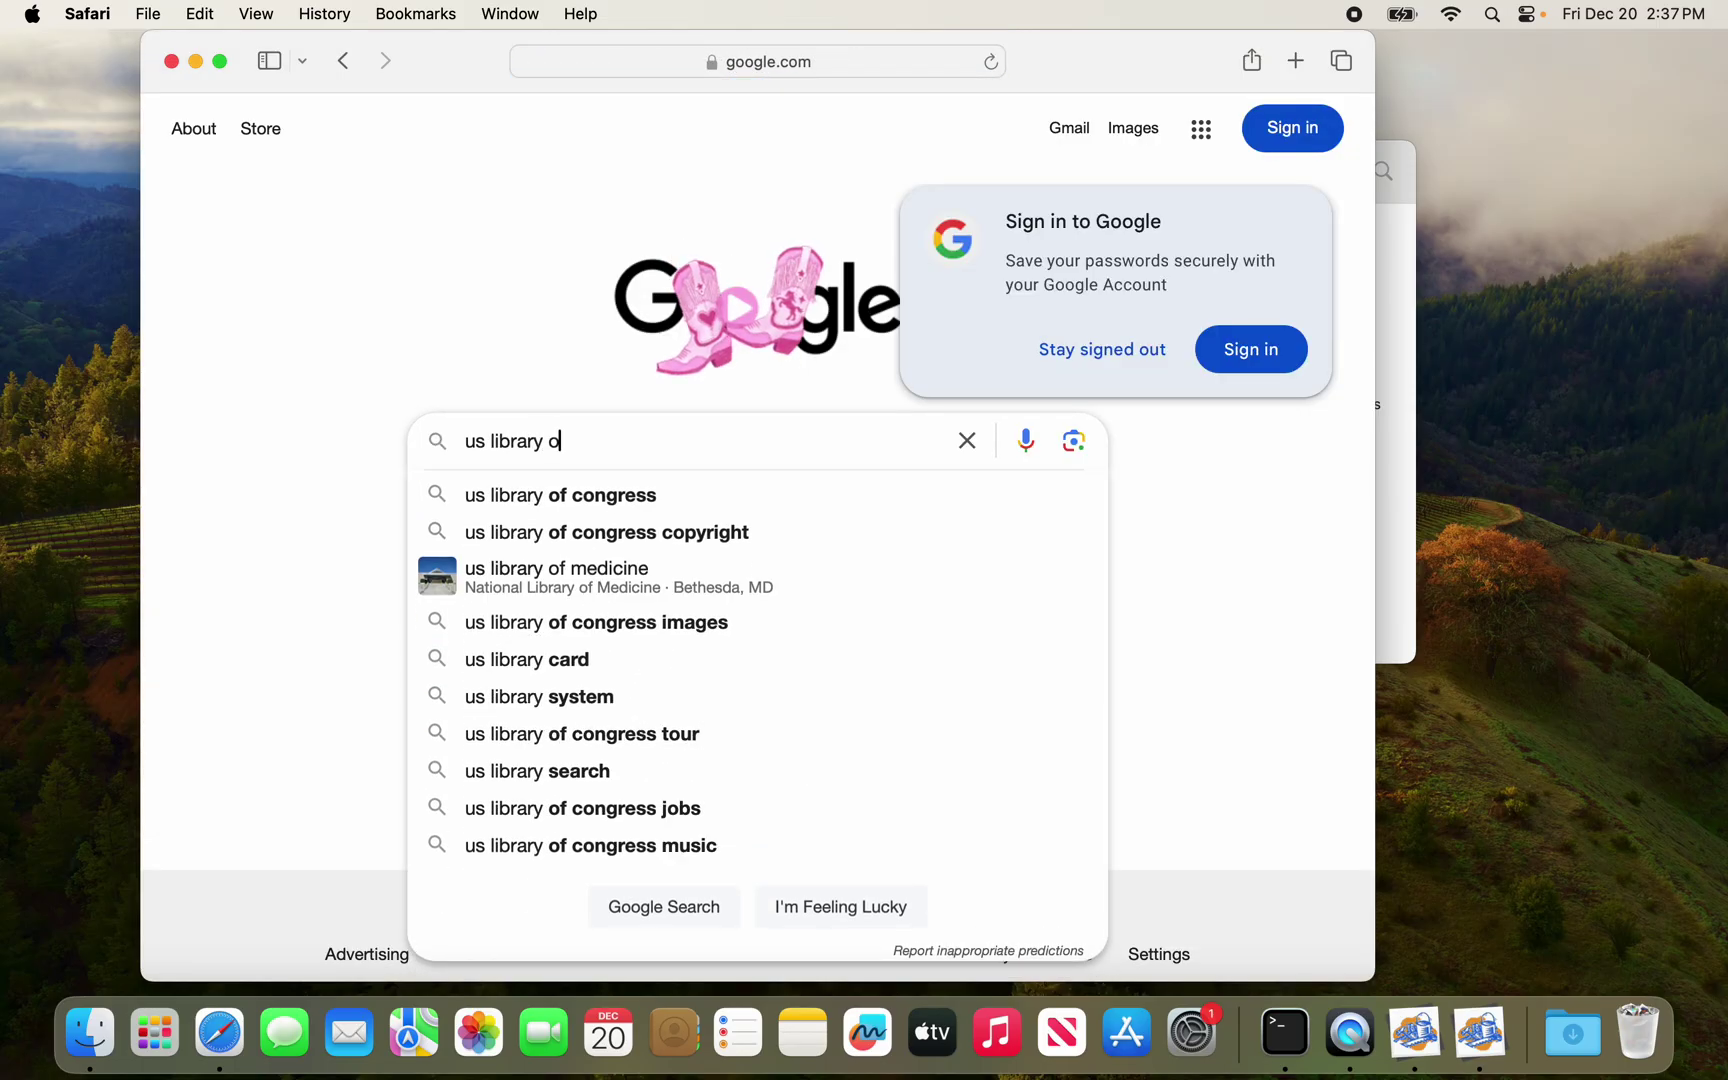
{"action": "type", "text": "f congress"}
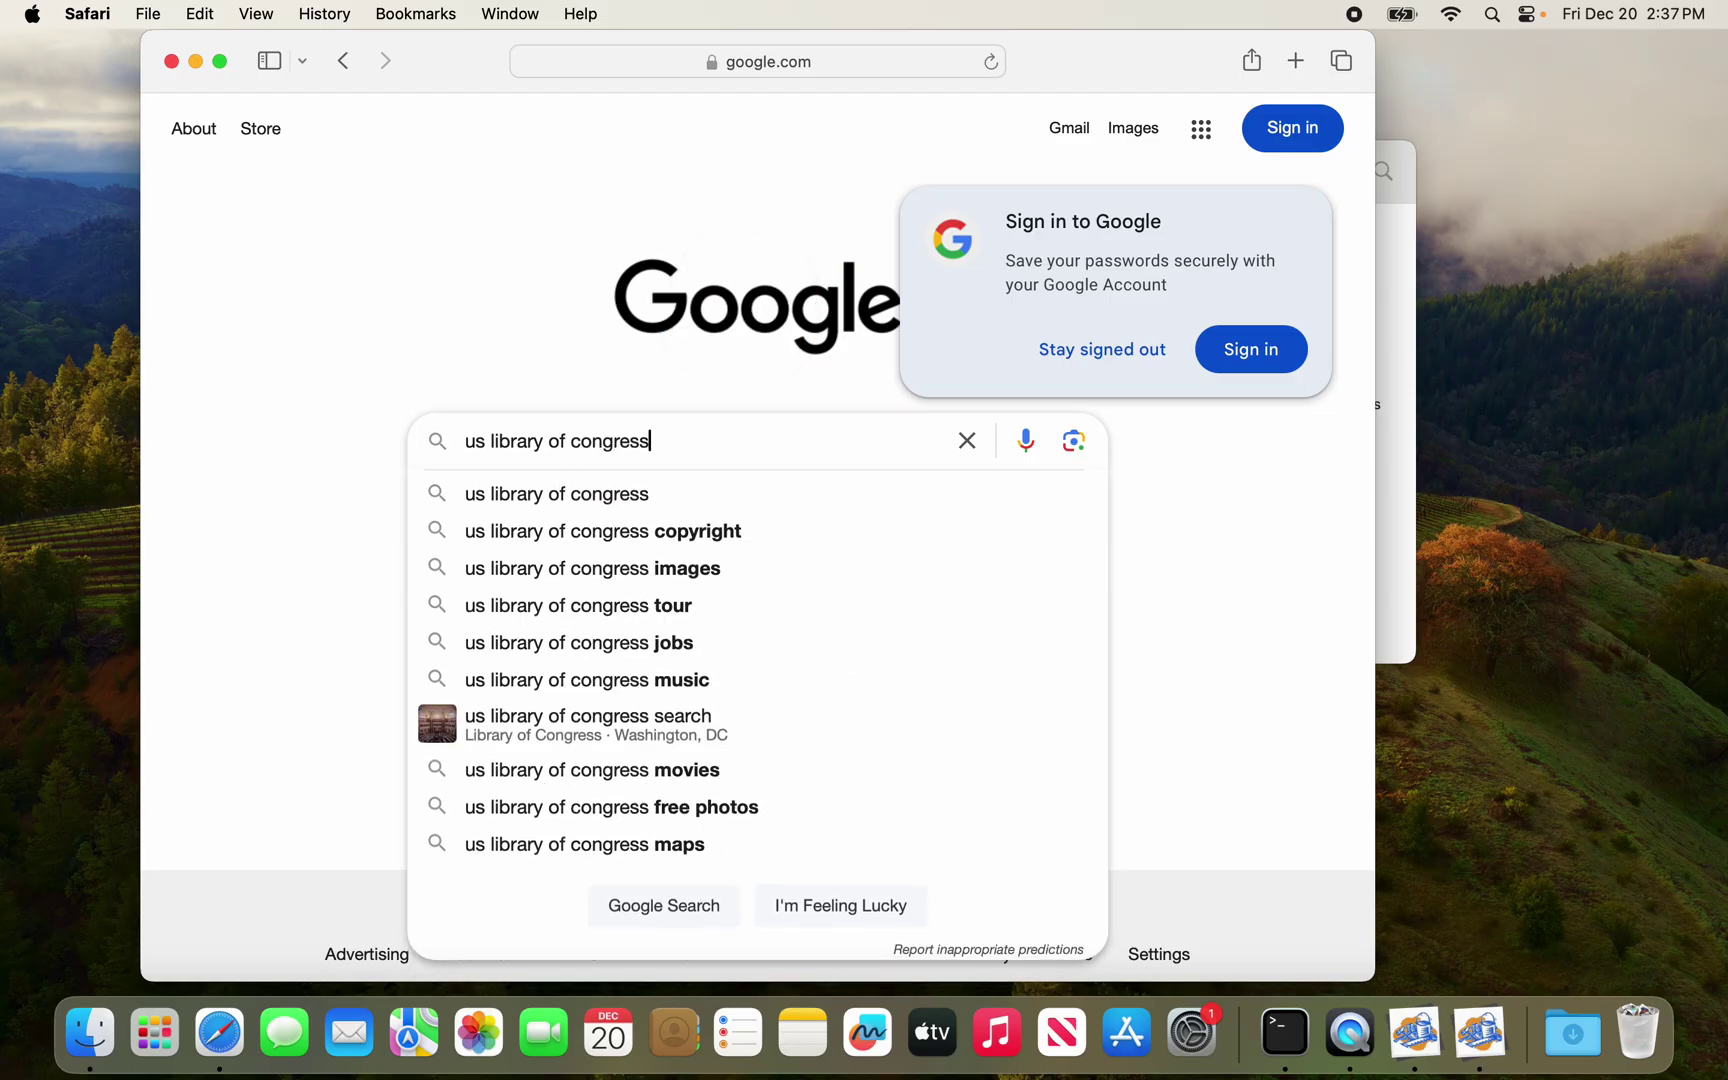
{"action": "type", "text": " z39.50 ser"}
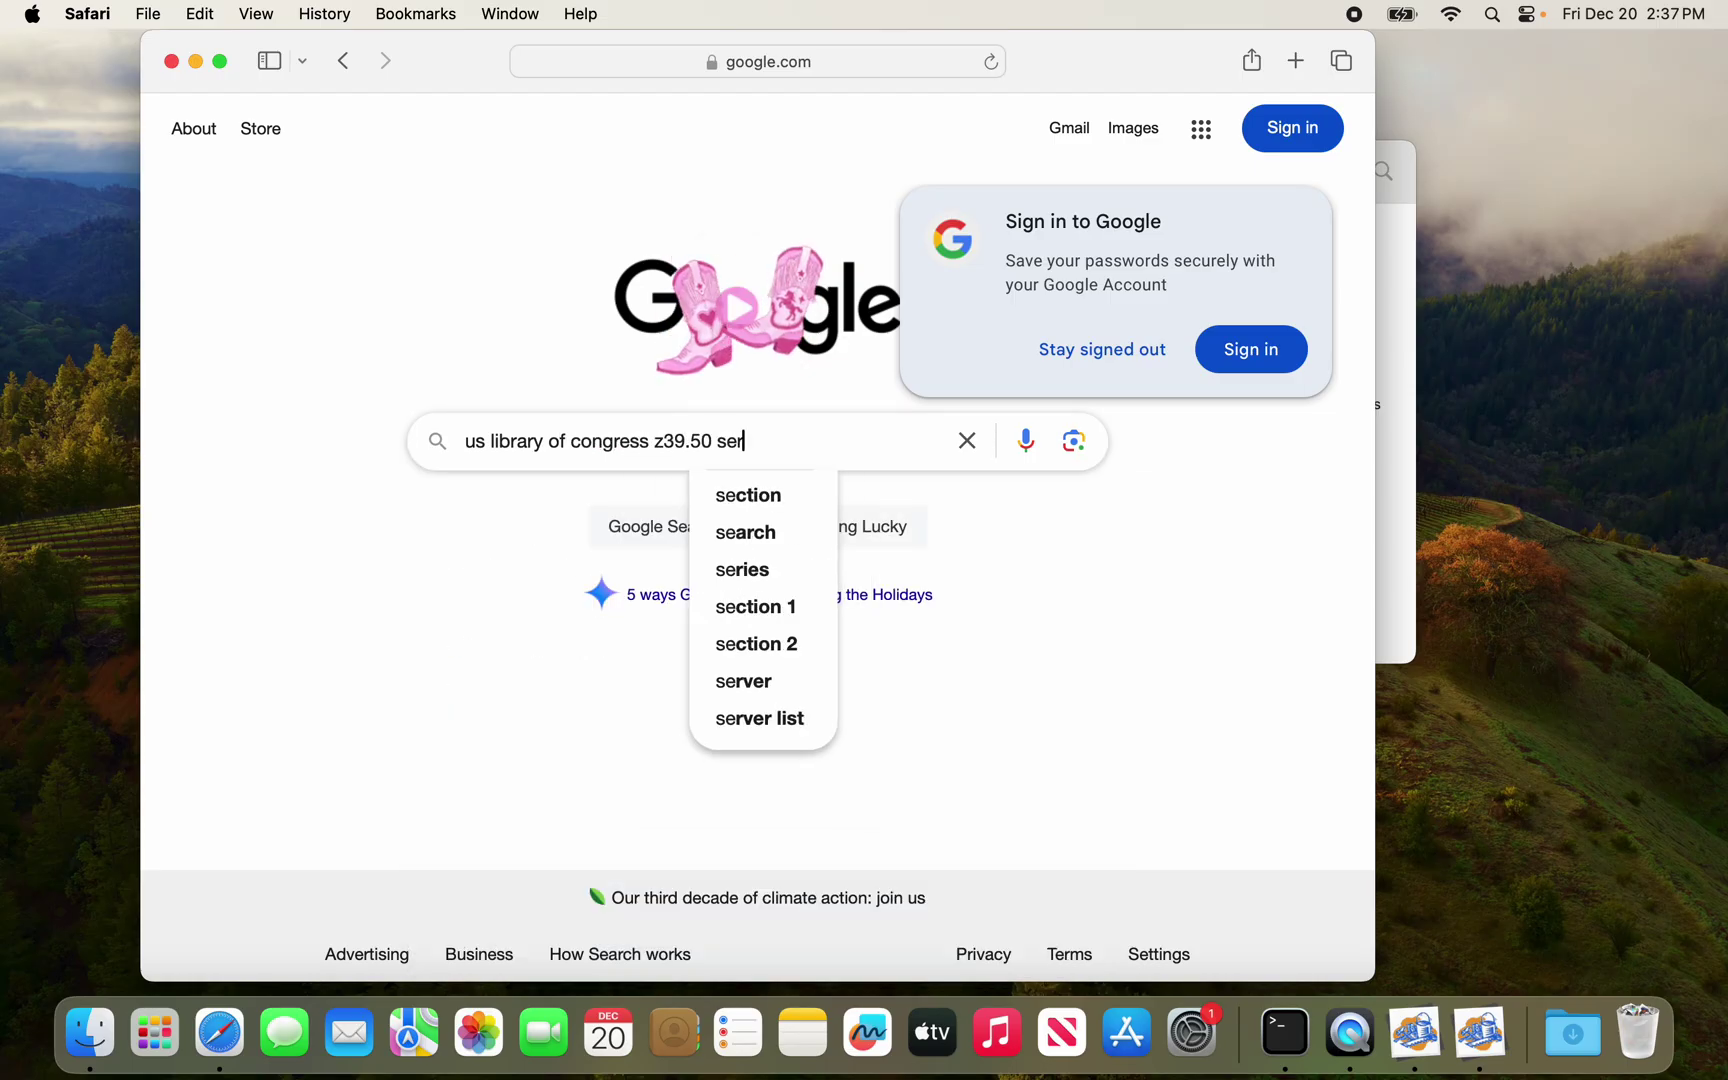
{"action": "type", "text": "ver settings"}
{"action": "key", "text": "Return"}
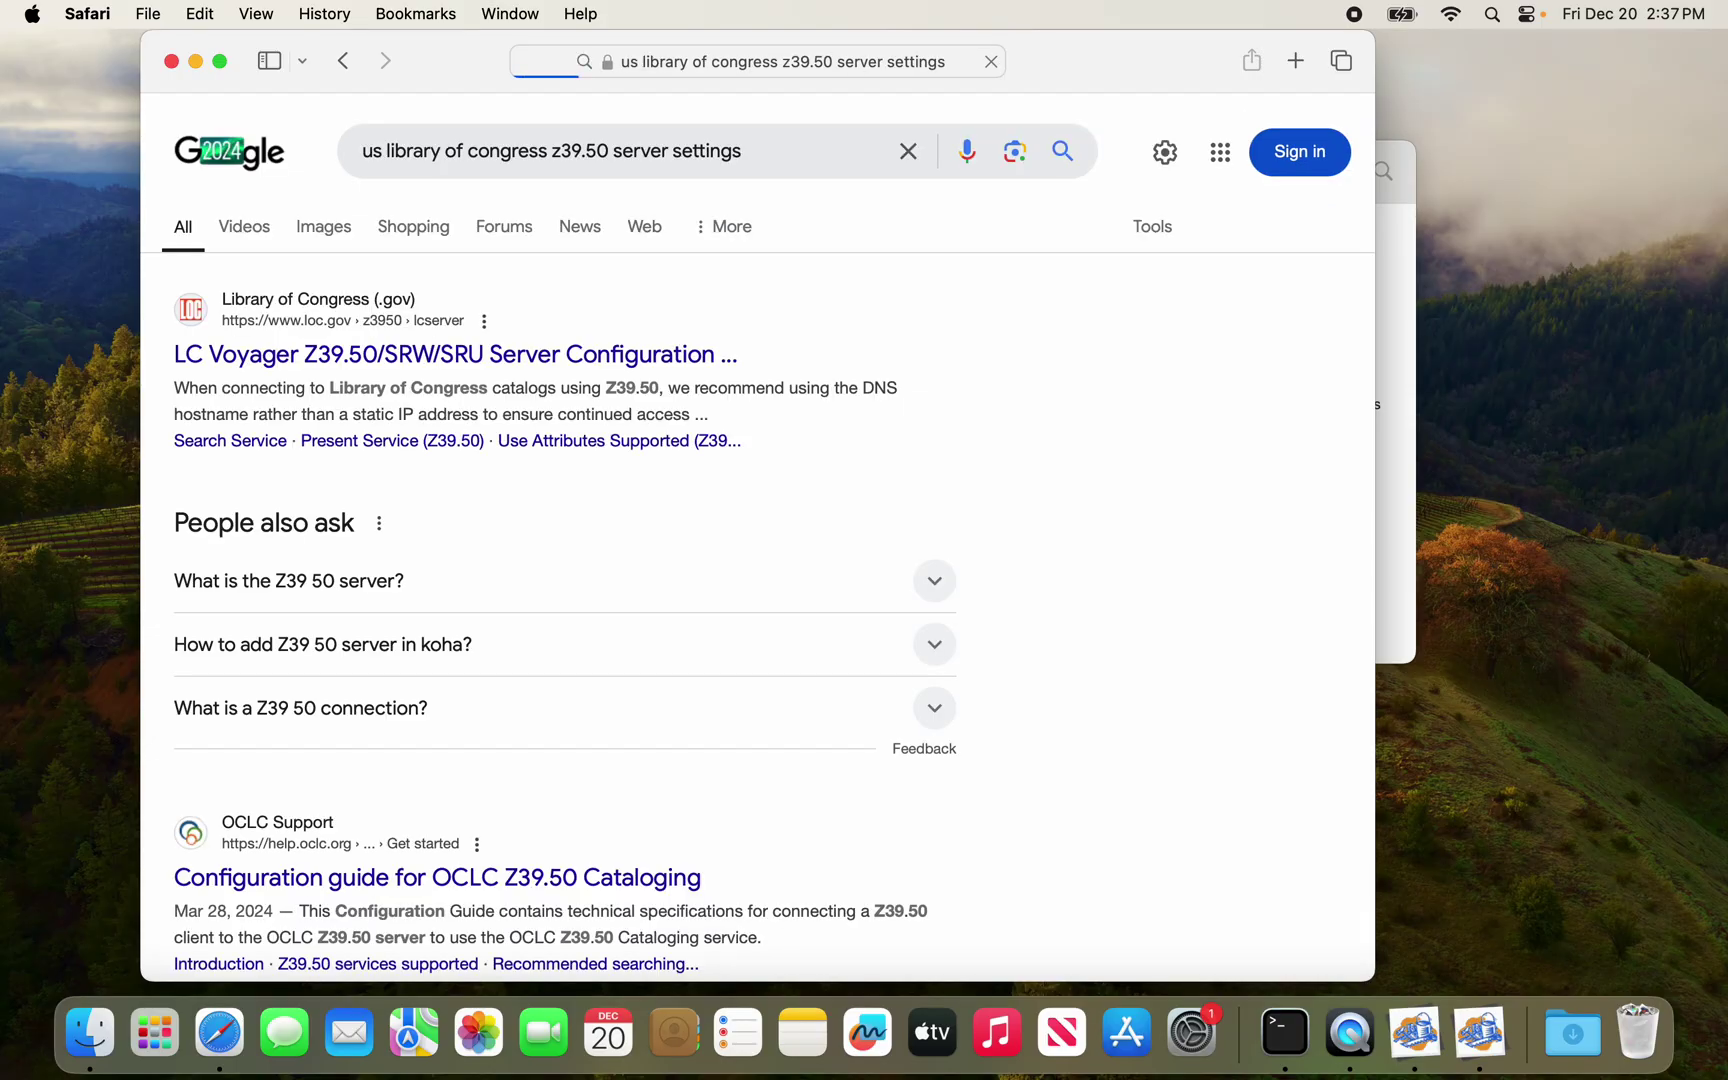
Open the Library of Congress Z39.50 page and locate the LC Catalog domain name
{"action": "left_click", "coordinate": [474, 356]}
{"action": "scroll", "coordinate": [470, 513], "scroll_direction": "down", "scroll_amount": 10}
{"action": "scroll", "coordinate": [474, 516], "scroll_direction": "down", "scroll_amount": 5}
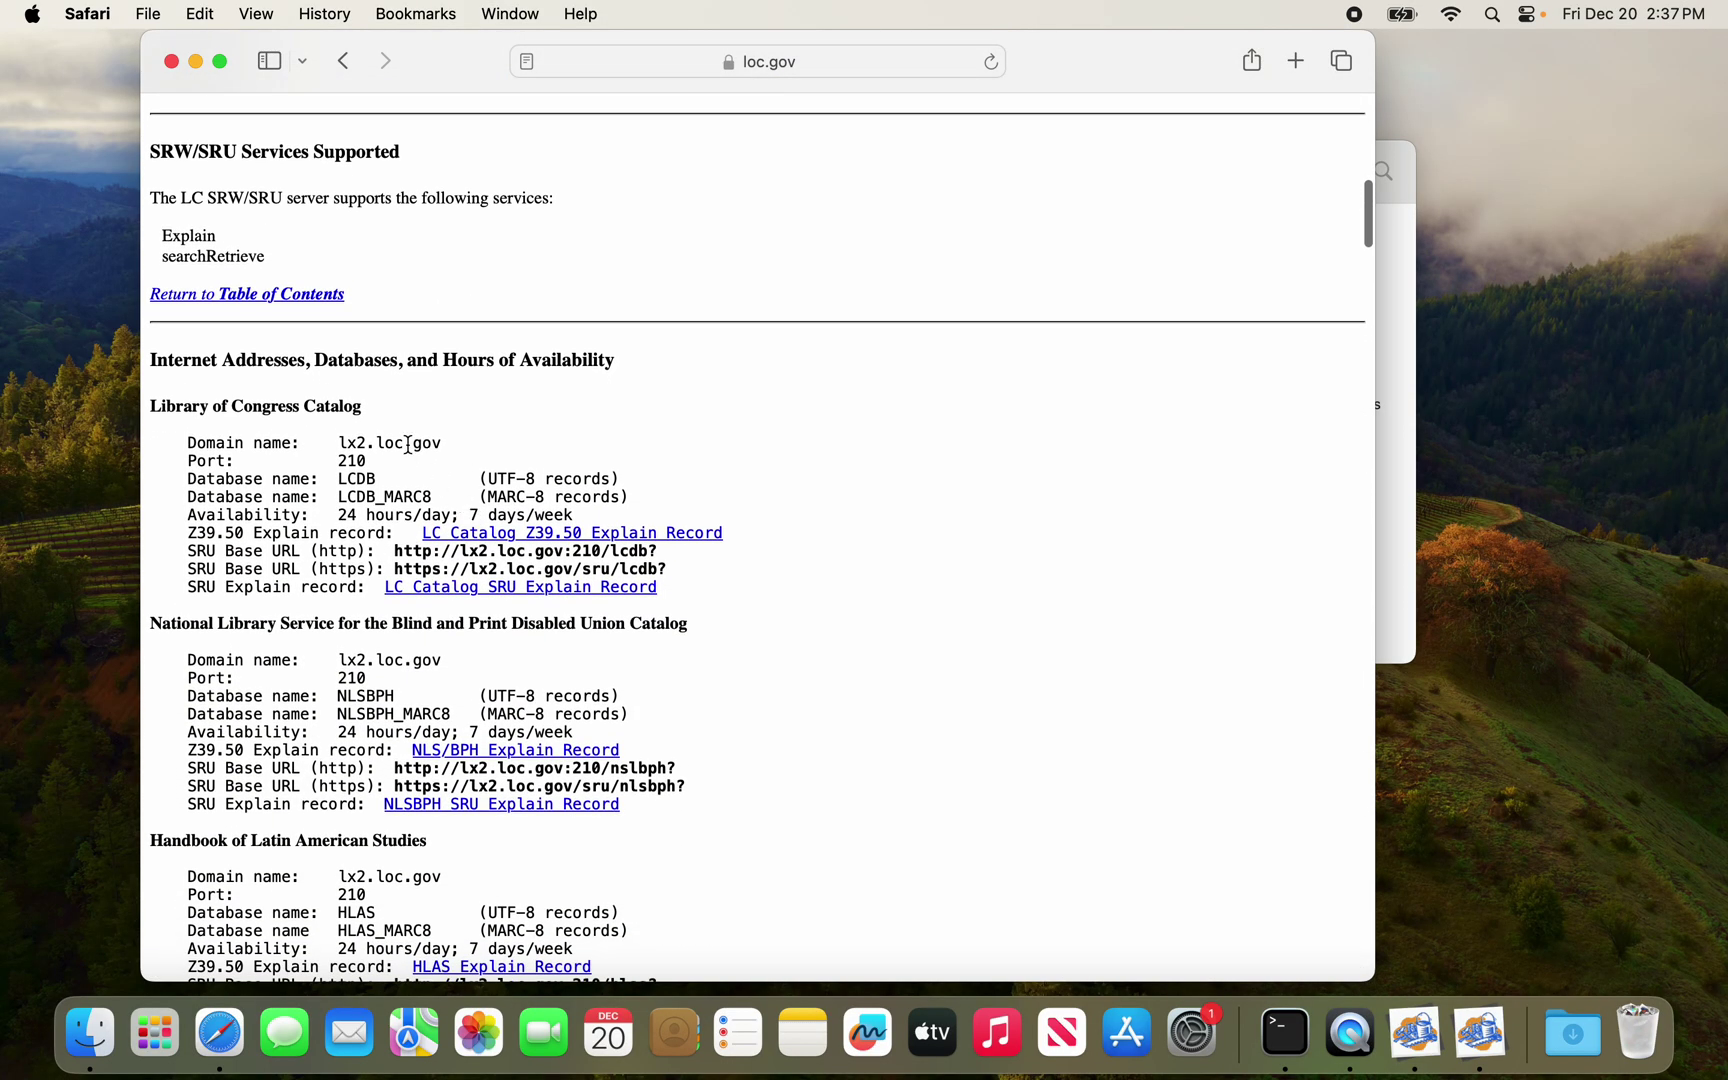
{"action": "triple_click", "coordinate": [408, 444]}
{"action": "left_click", "coordinate": [443, 457]}
Name the server 'U S Library of Congress' and paste lx2.loc.gov into Host
{"action": "left_click", "coordinate": [1480, 1032]}
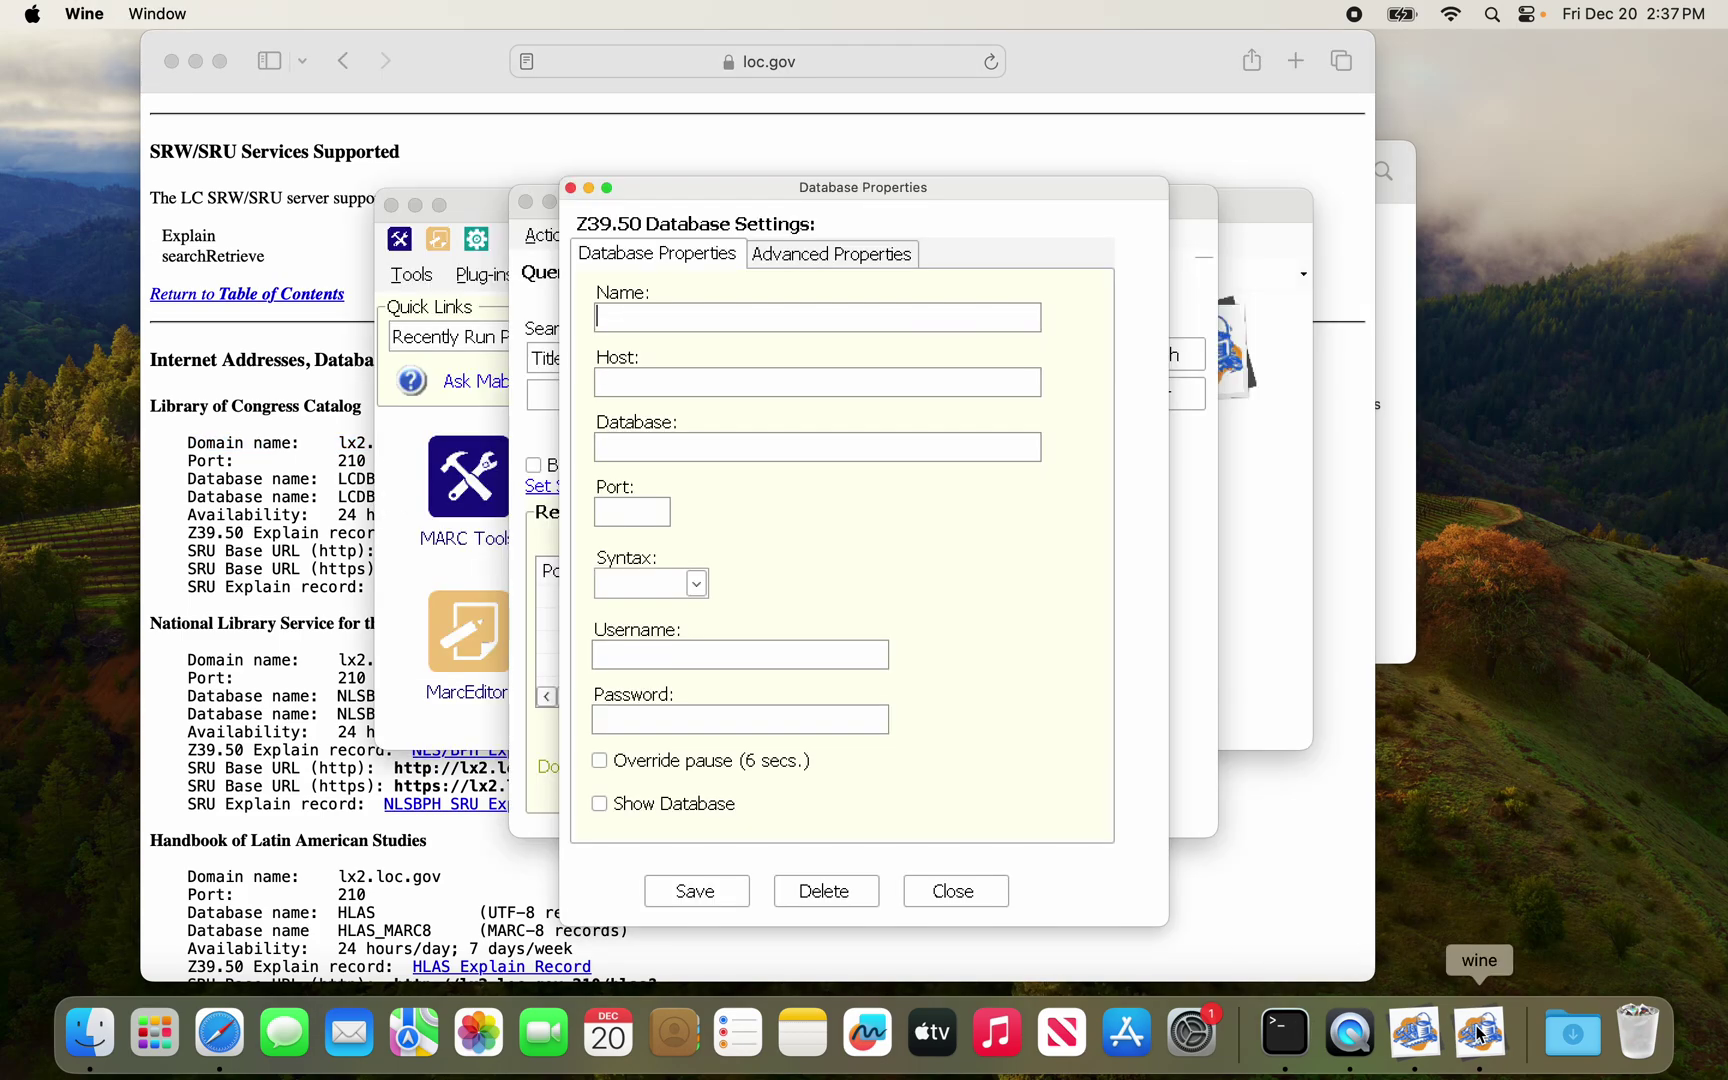
{"action": "left_click", "coordinate": [717, 314]}
{"action": "type", "text": "U S Library of Congress"}
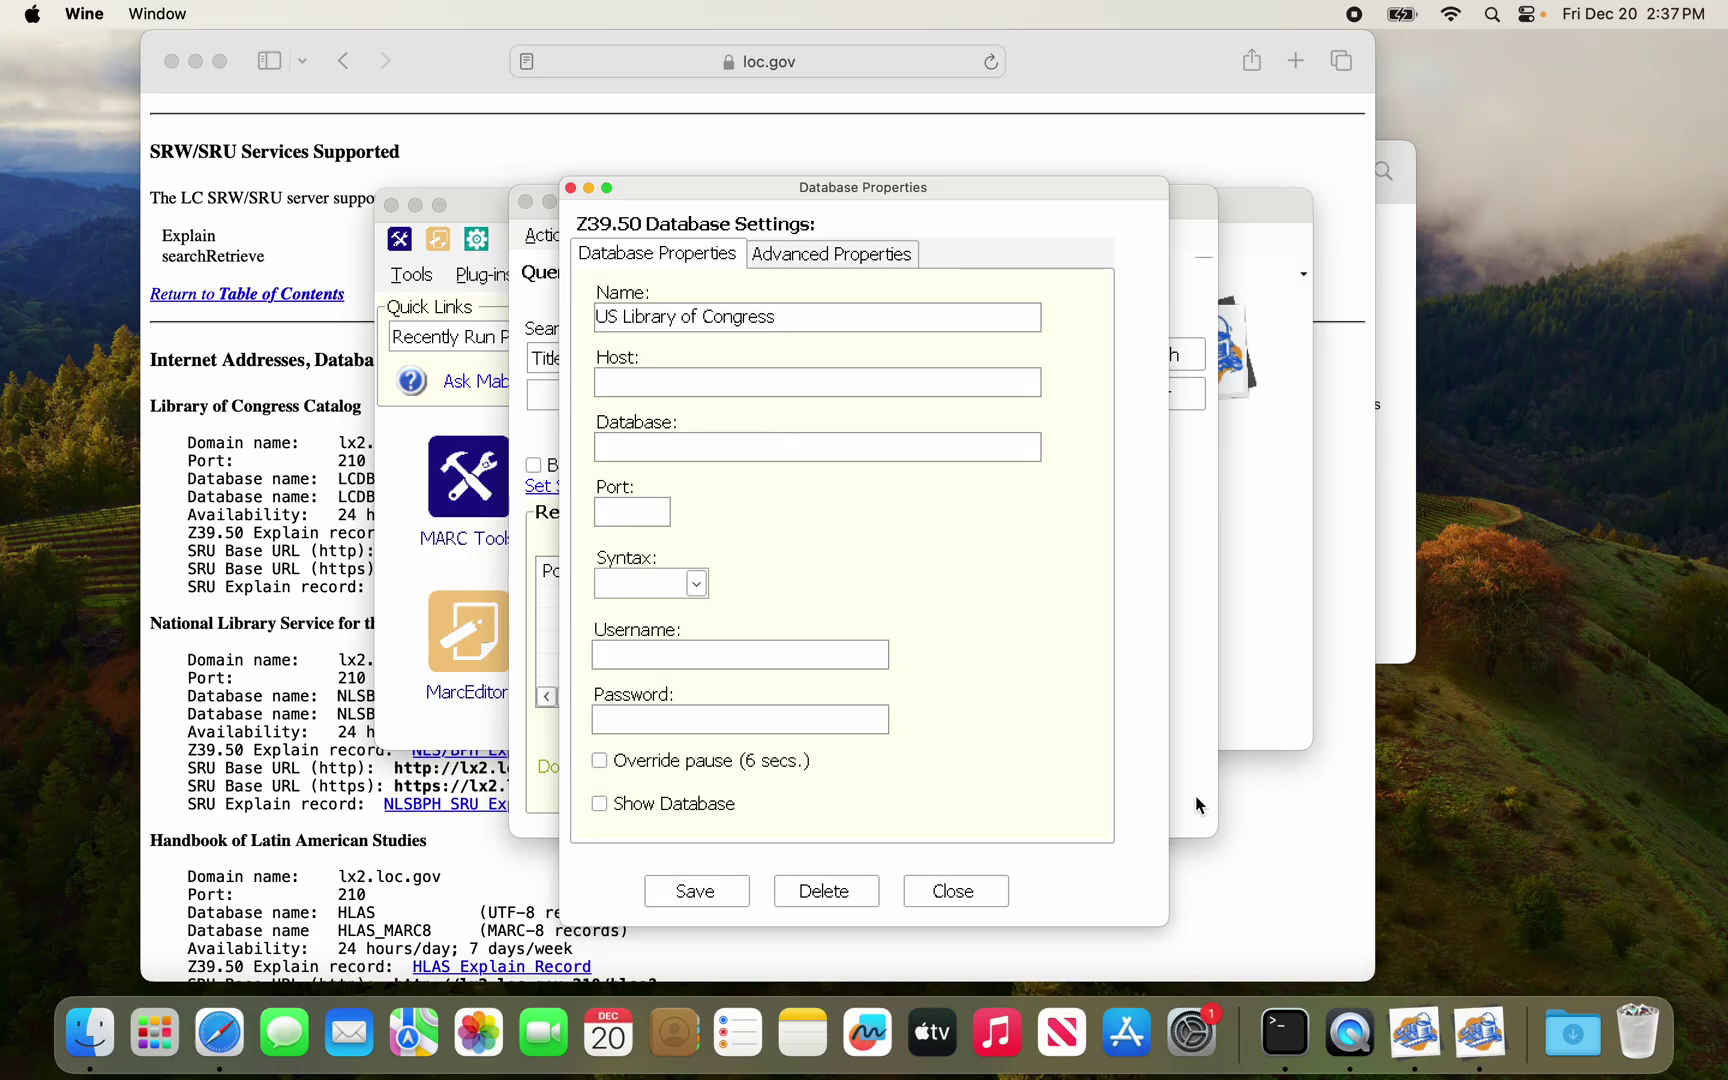
{"action": "left_click", "coordinate": [703, 380]}
{"action": "left_click", "coordinate": [334, 441]}
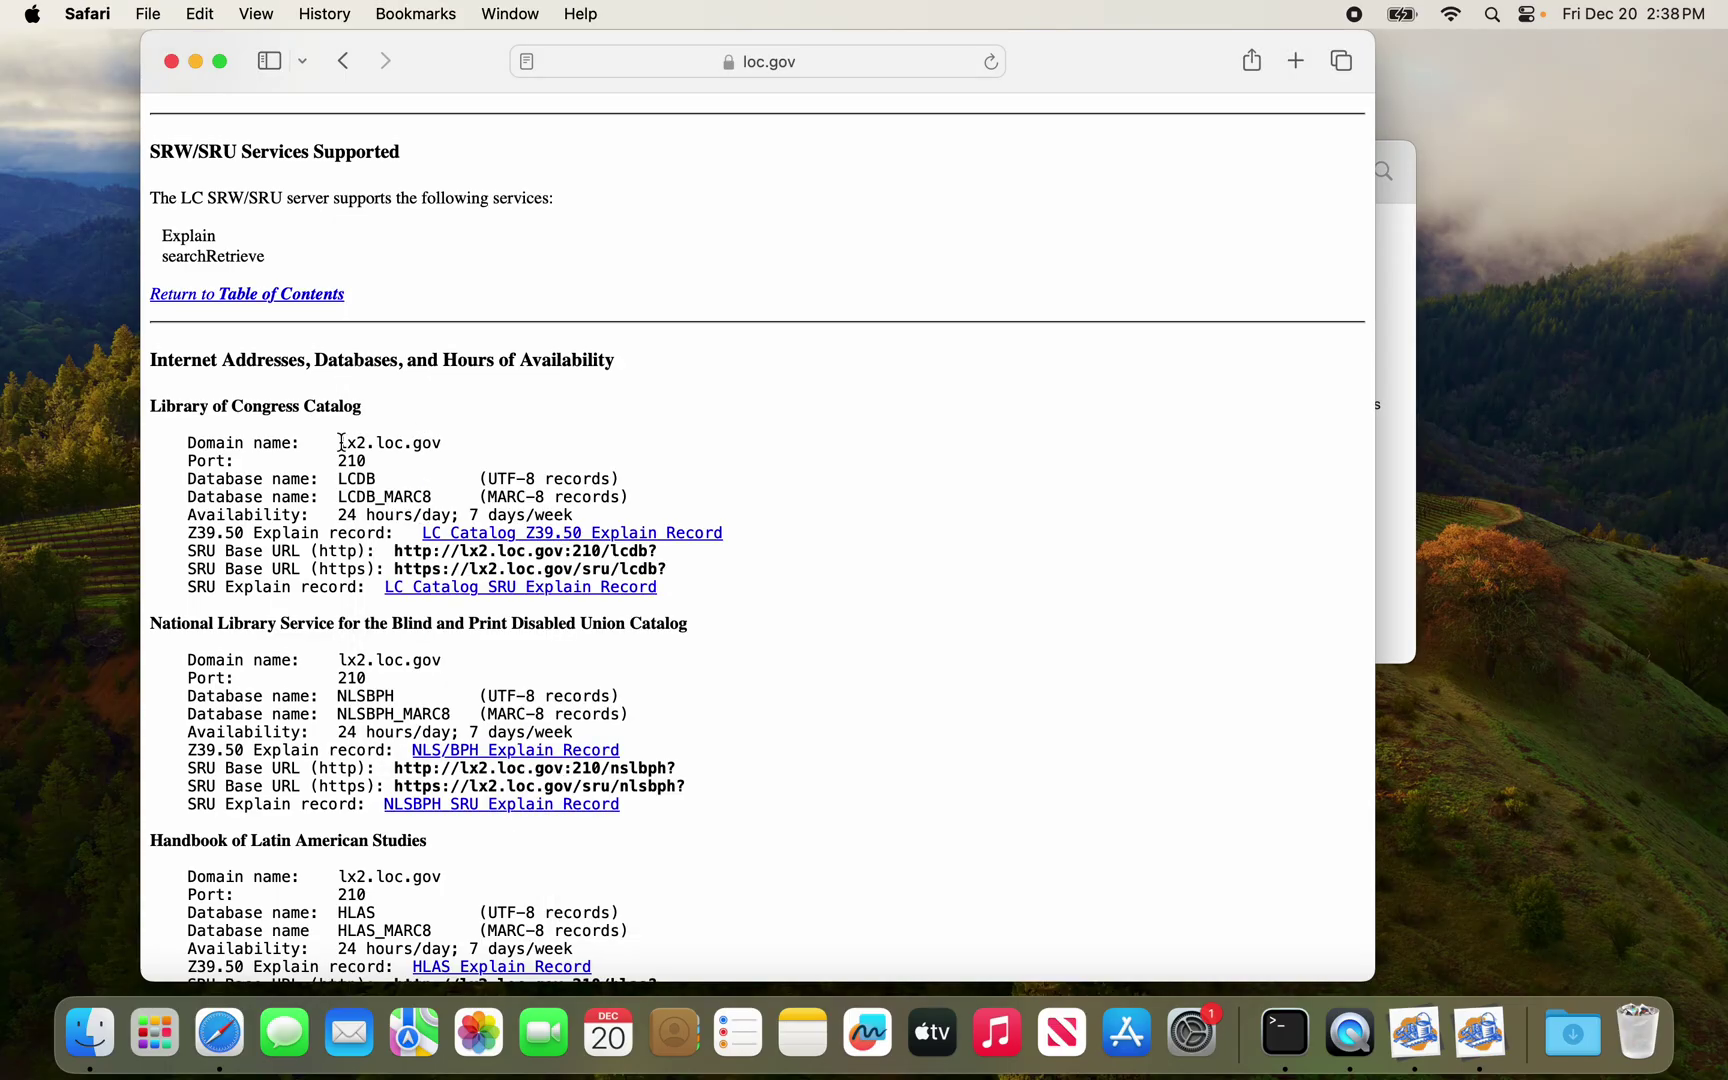
{"action": "left_click_drag", "start_coordinate": [334, 441], "coordinate": [437, 445]}
{"action": "key", "text": "super+c"}
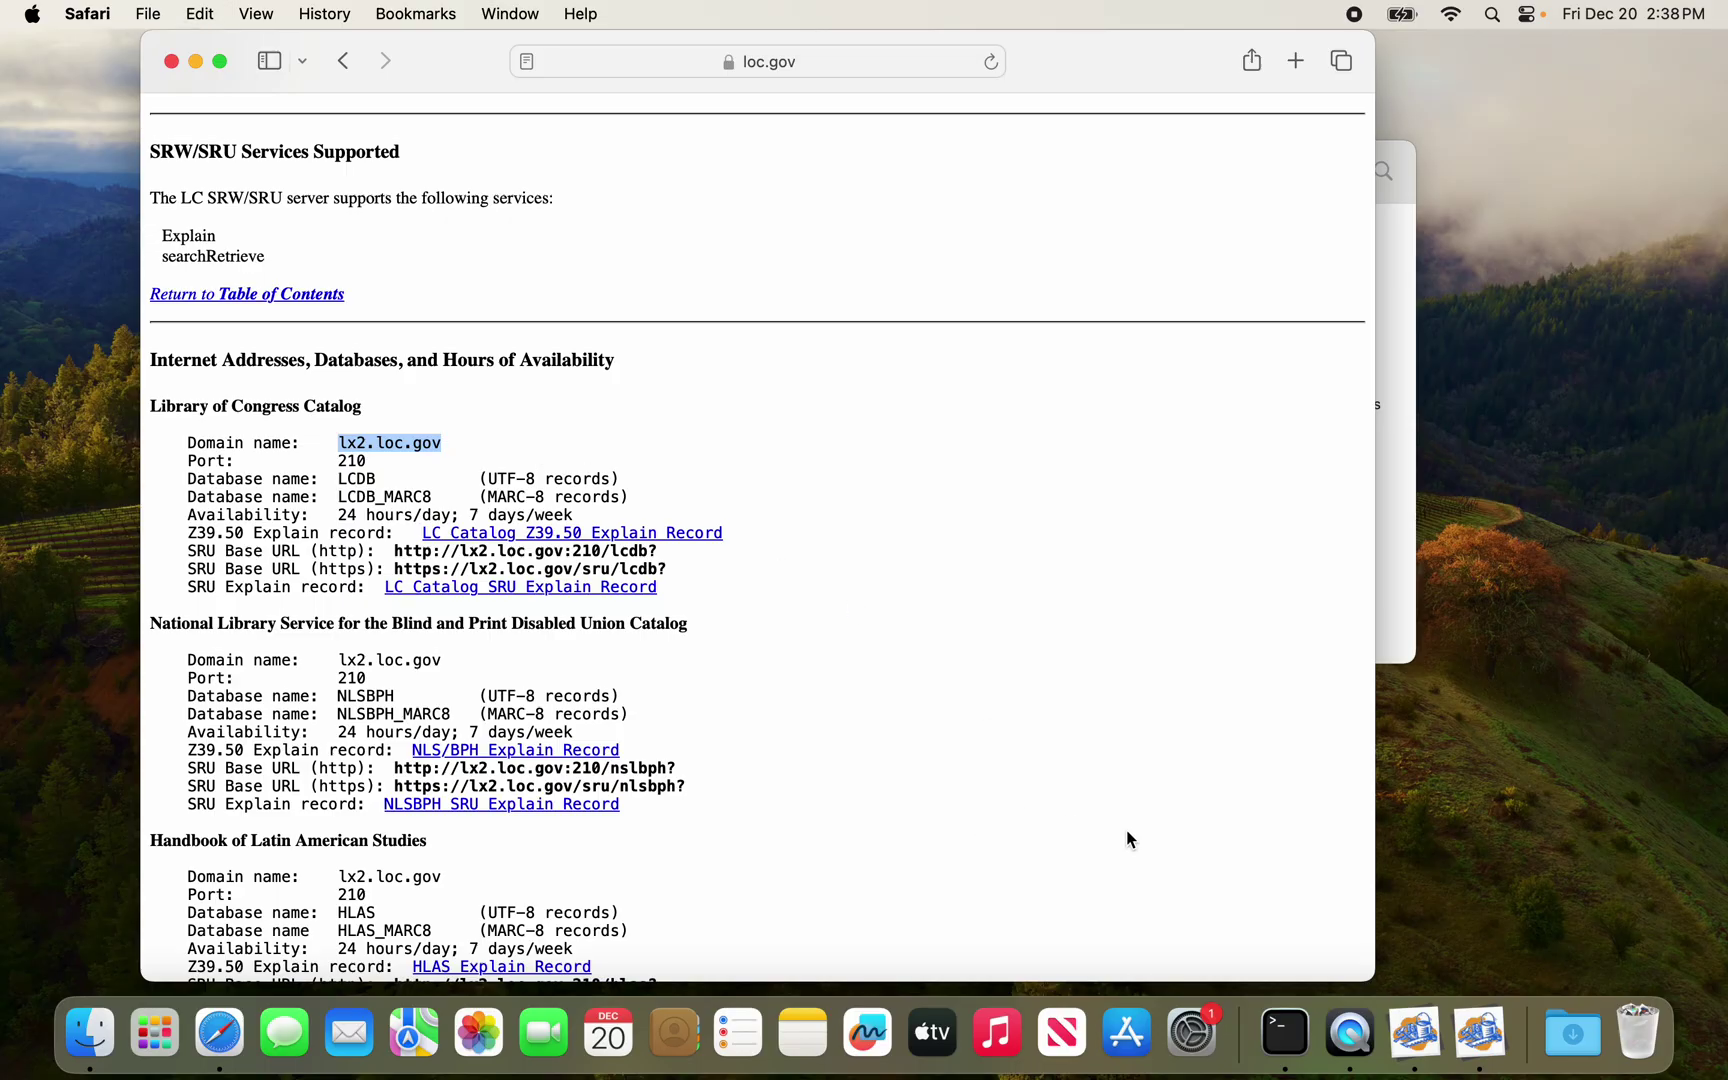
{"action": "left_click", "coordinate": [1474, 1040]}
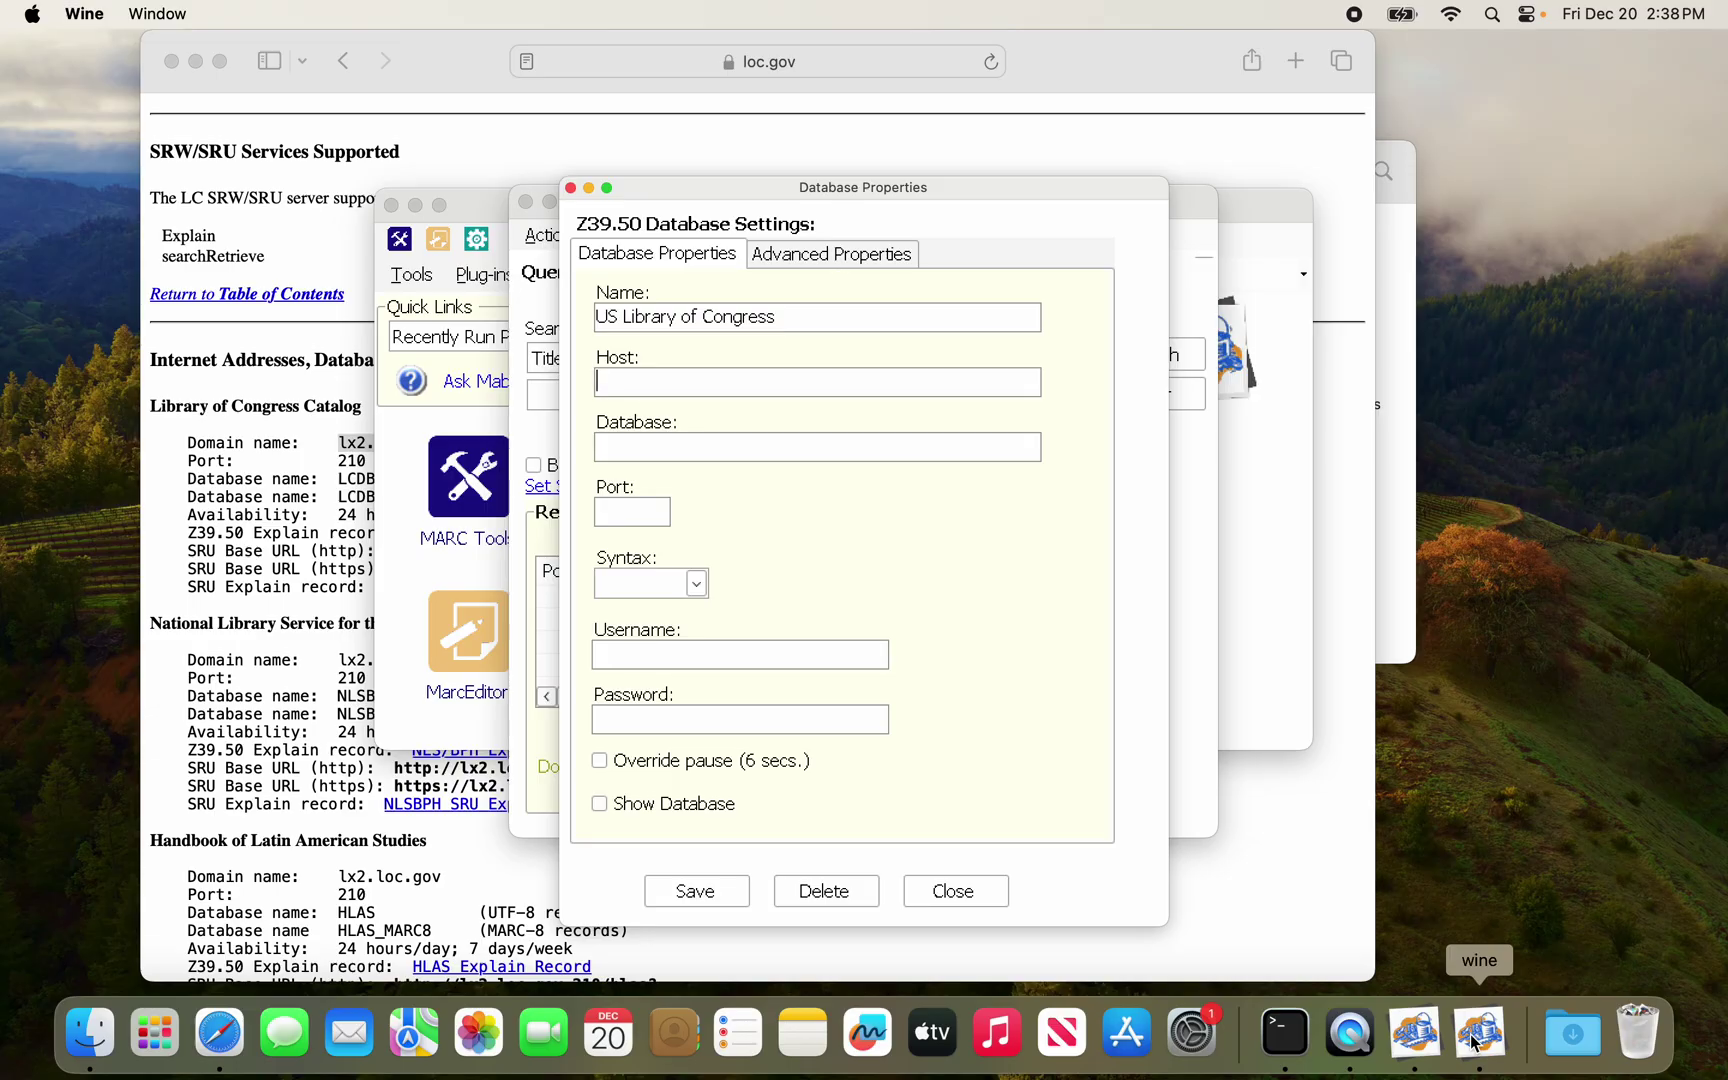
{"action": "key", "text": "super+v"}
Enter database LCDB and port 210, choose MARC21 syntax, and save the server
{"action": "left_click", "coordinate": [695, 445]}
{"action": "type", "text": "LCDB"}
{"action": "key", "text": "Tab"}
{"action": "type", "text": "210"}
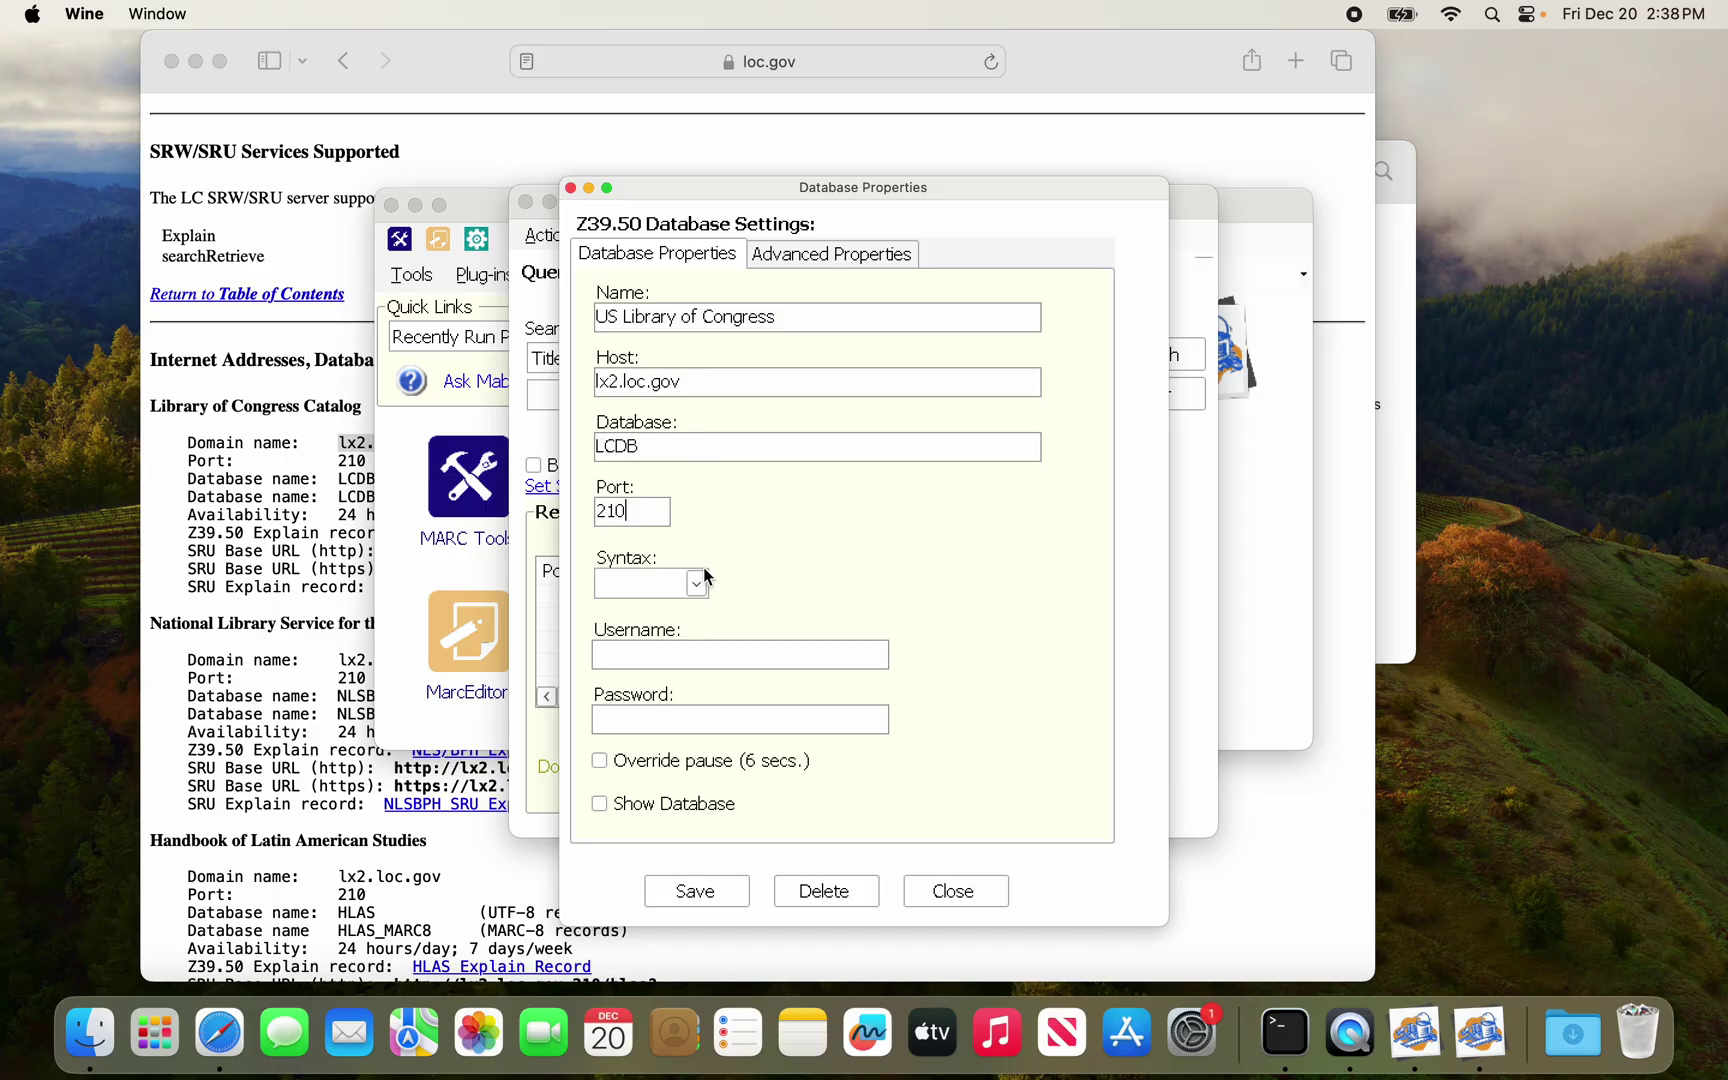
{"action": "left_click", "coordinate": [696, 583]}
{"action": "left_click", "coordinate": [675, 605]}
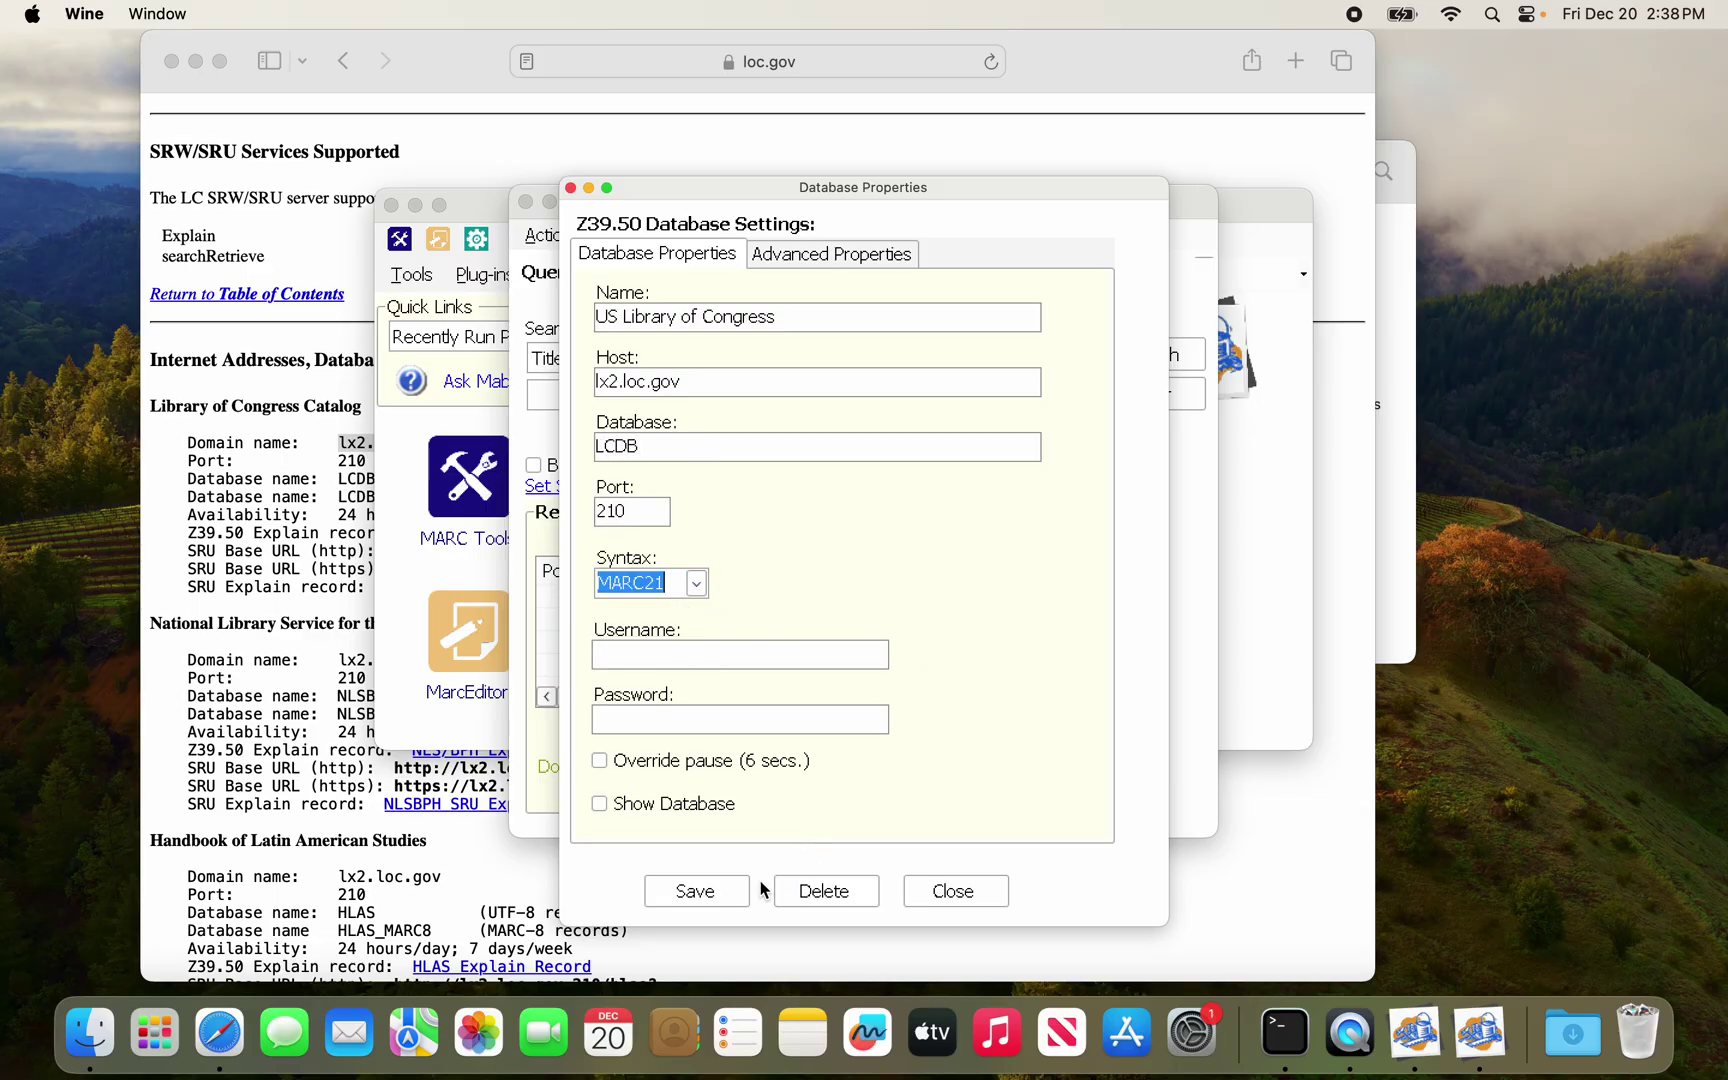
{"action": "left_click", "coordinate": [716, 898]}
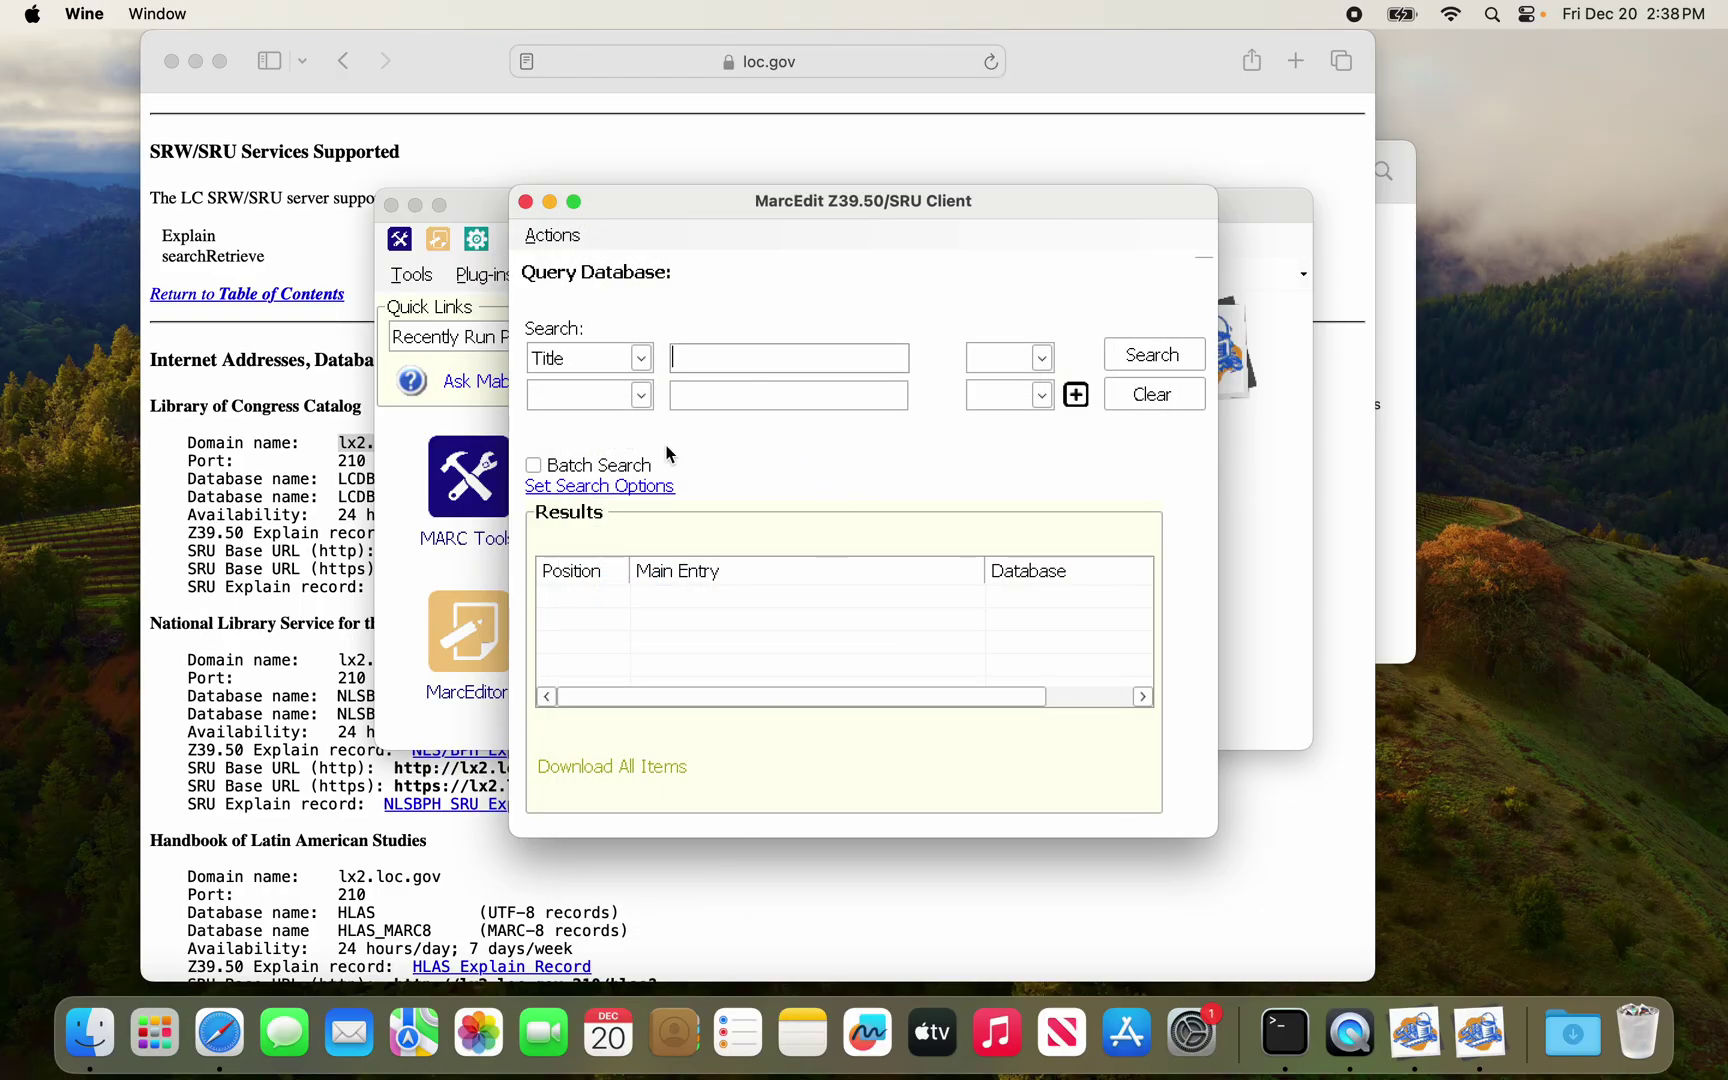
Search the US Library of Congress by title for 'building digital libraries'
{"action": "left_click", "coordinate": [580, 486]}
{"action": "left_click", "coordinate": [632, 330]}
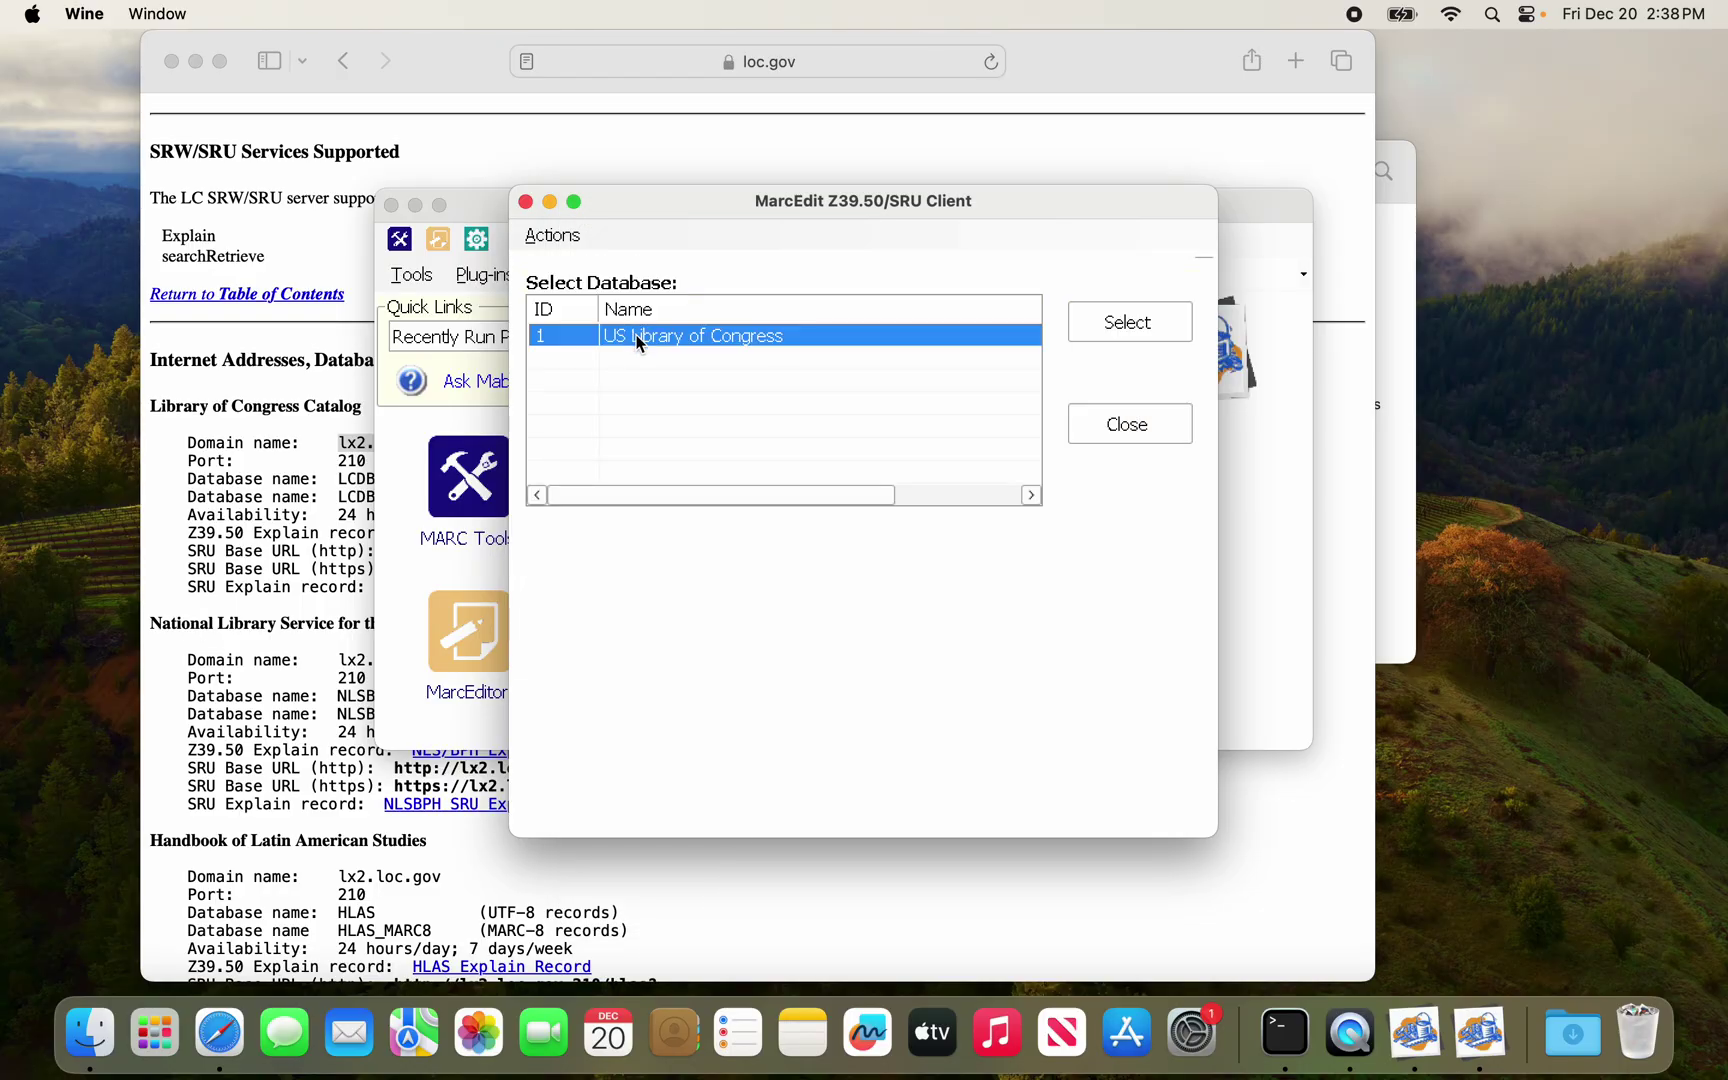
{"action": "left_click", "coordinate": [1128, 325]}
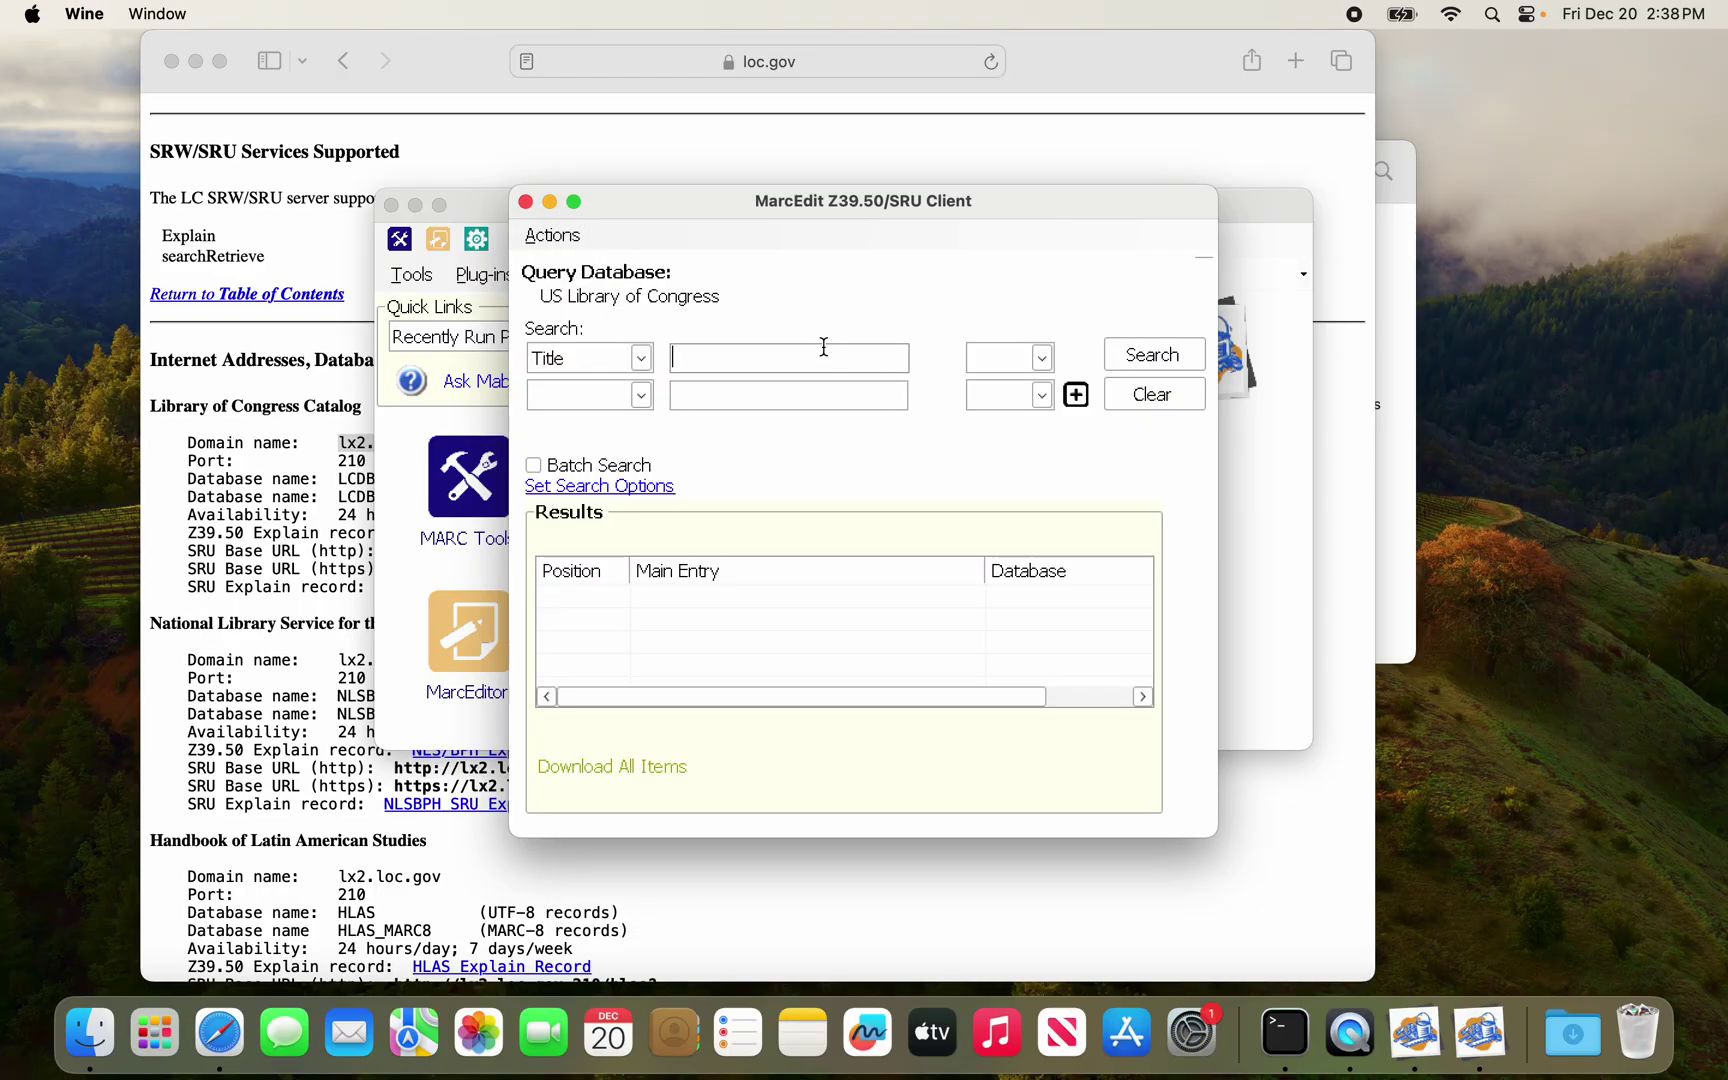
{"action": "type", "text": "building digital libraries"}
{"action": "key", "text": "Return"}
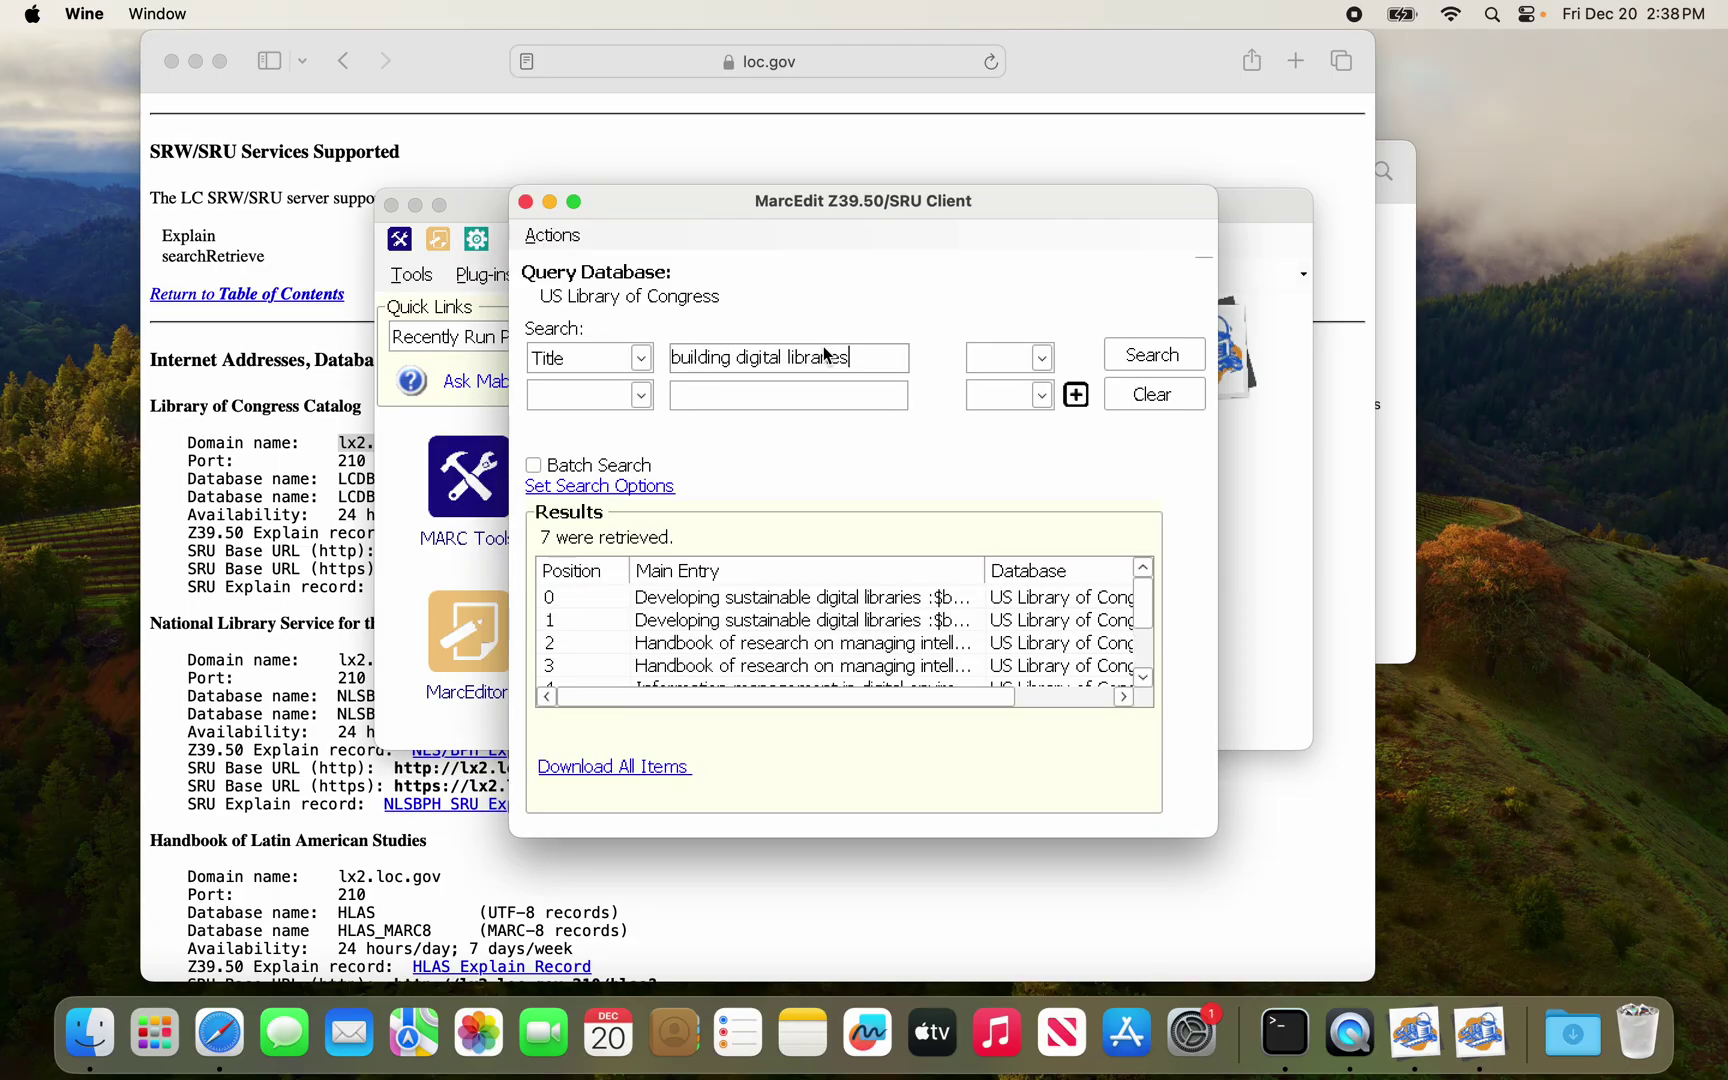
Download the first retrieved record via Download Selected Items
{"action": "left_click", "coordinate": [768, 598]}
{"action": "right_click", "coordinate": [768, 598]}
{"action": "left_click", "coordinate": [832, 638]}
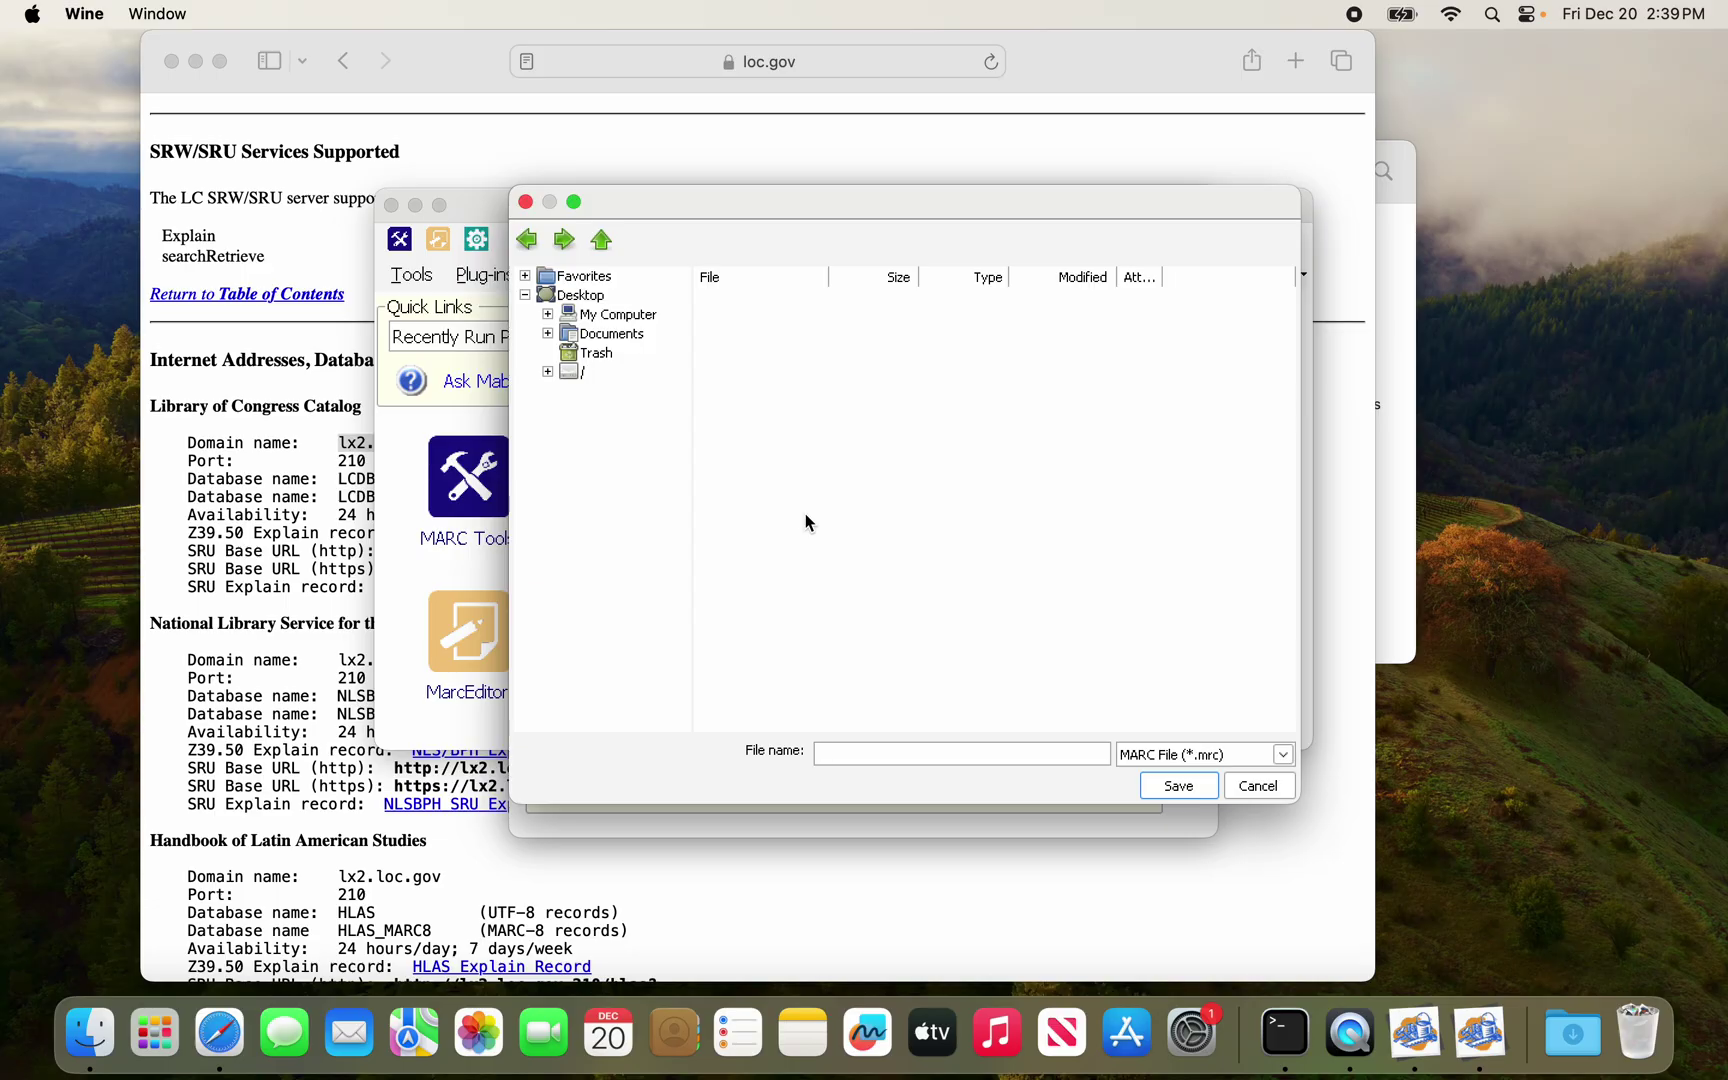
Save the record to the Desktop as z3950download.mrc, confirm, and close the Z39.50/SRU client
{"action": "left_click", "coordinate": [581, 295]}
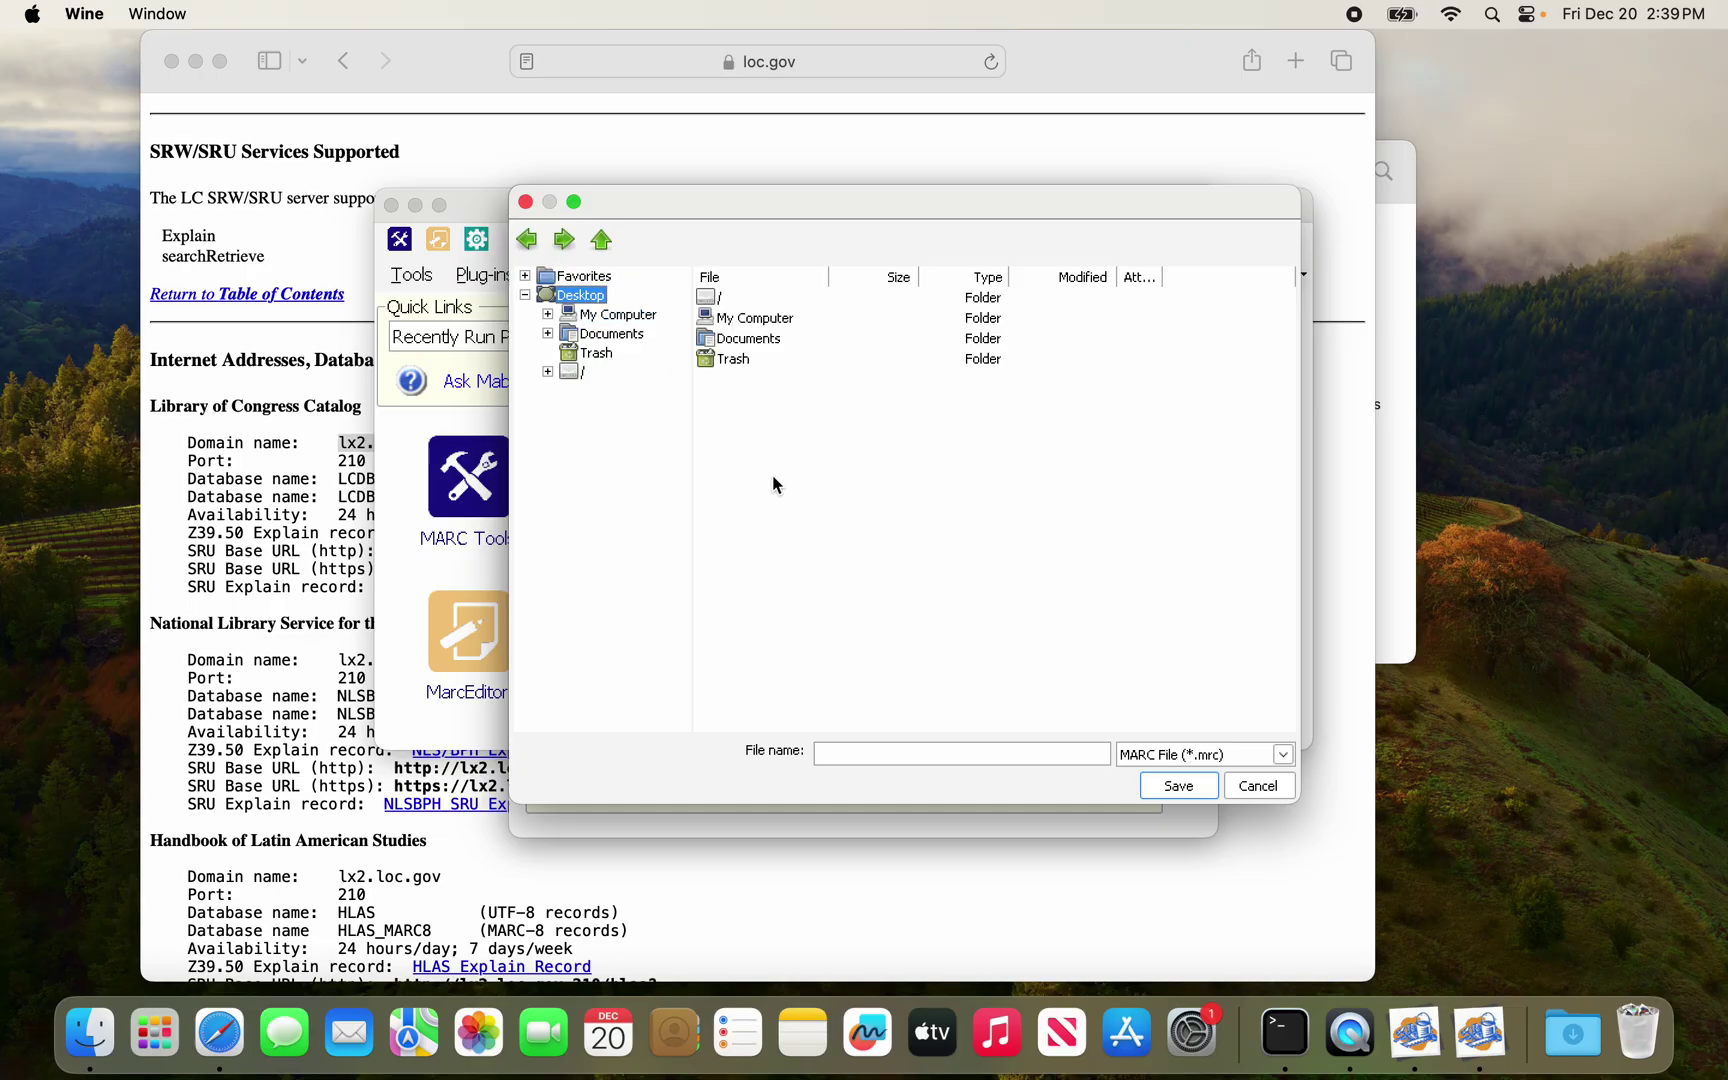
{"action": "left_click", "coordinate": [836, 755]}
{"action": "type", "text": "z3950downl"}
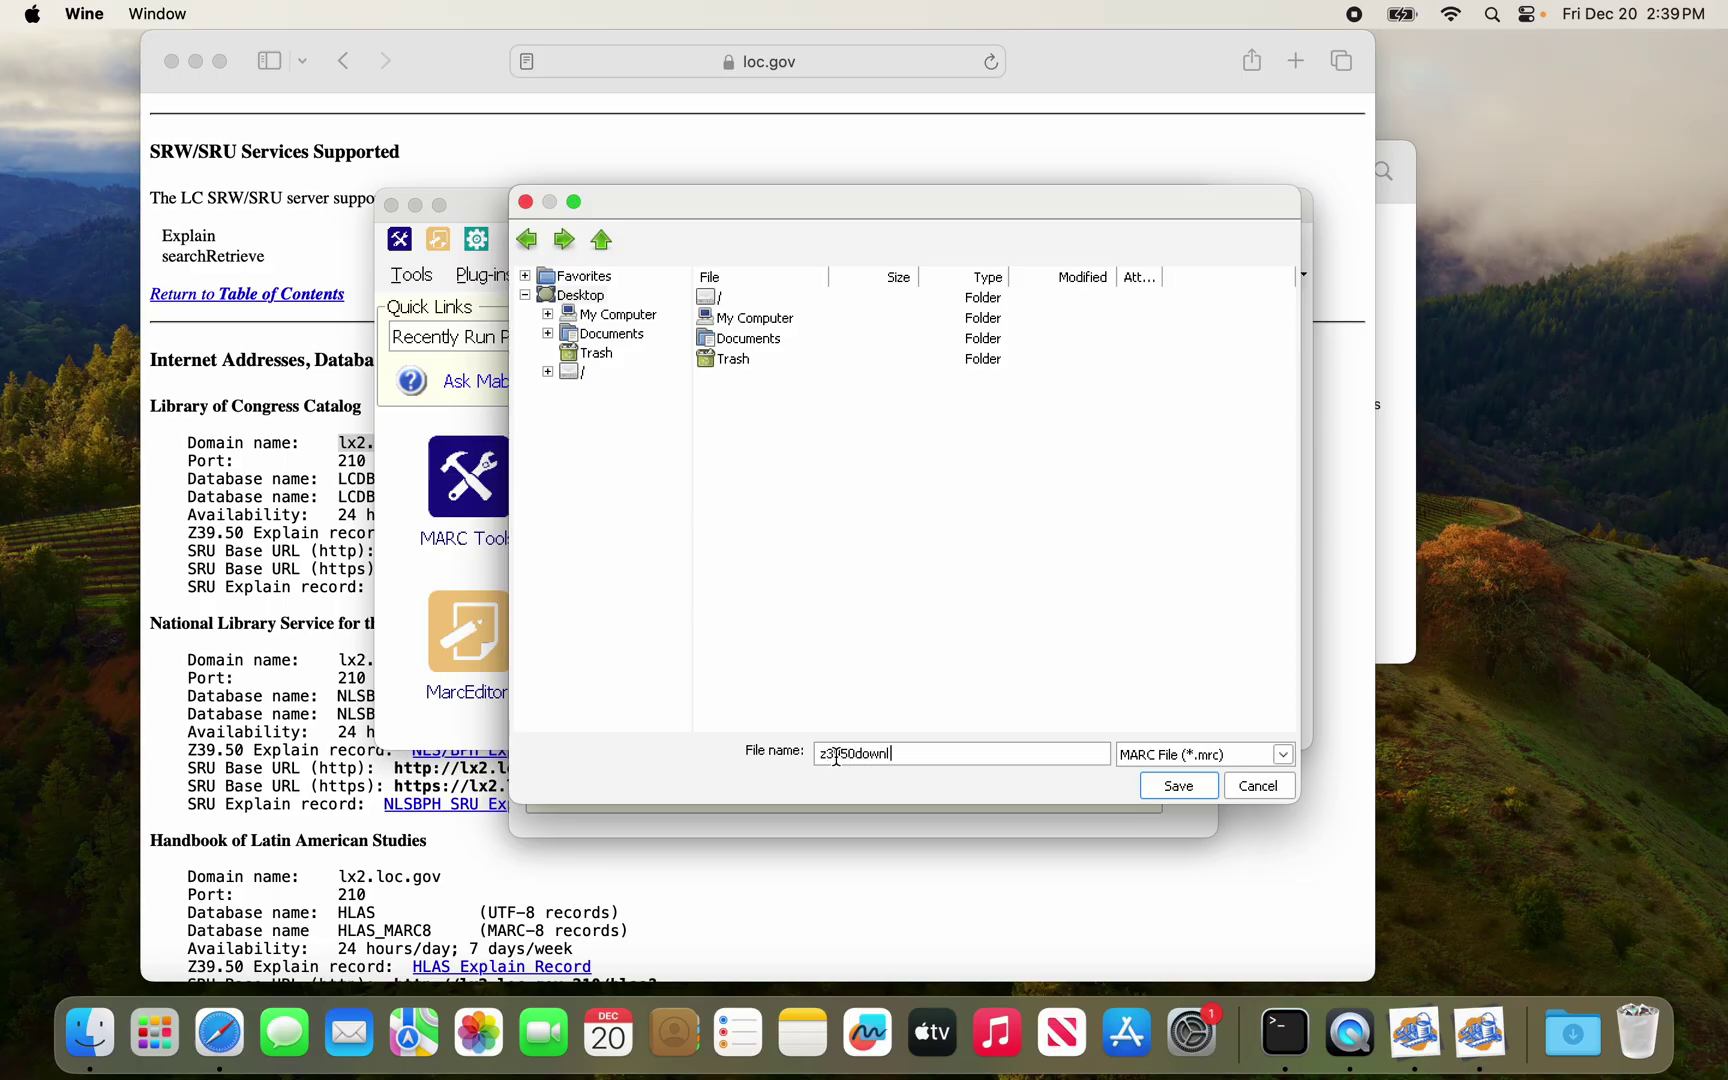
{"action": "type", "text": "oad"}
{"action": "key", "text": "Return"}
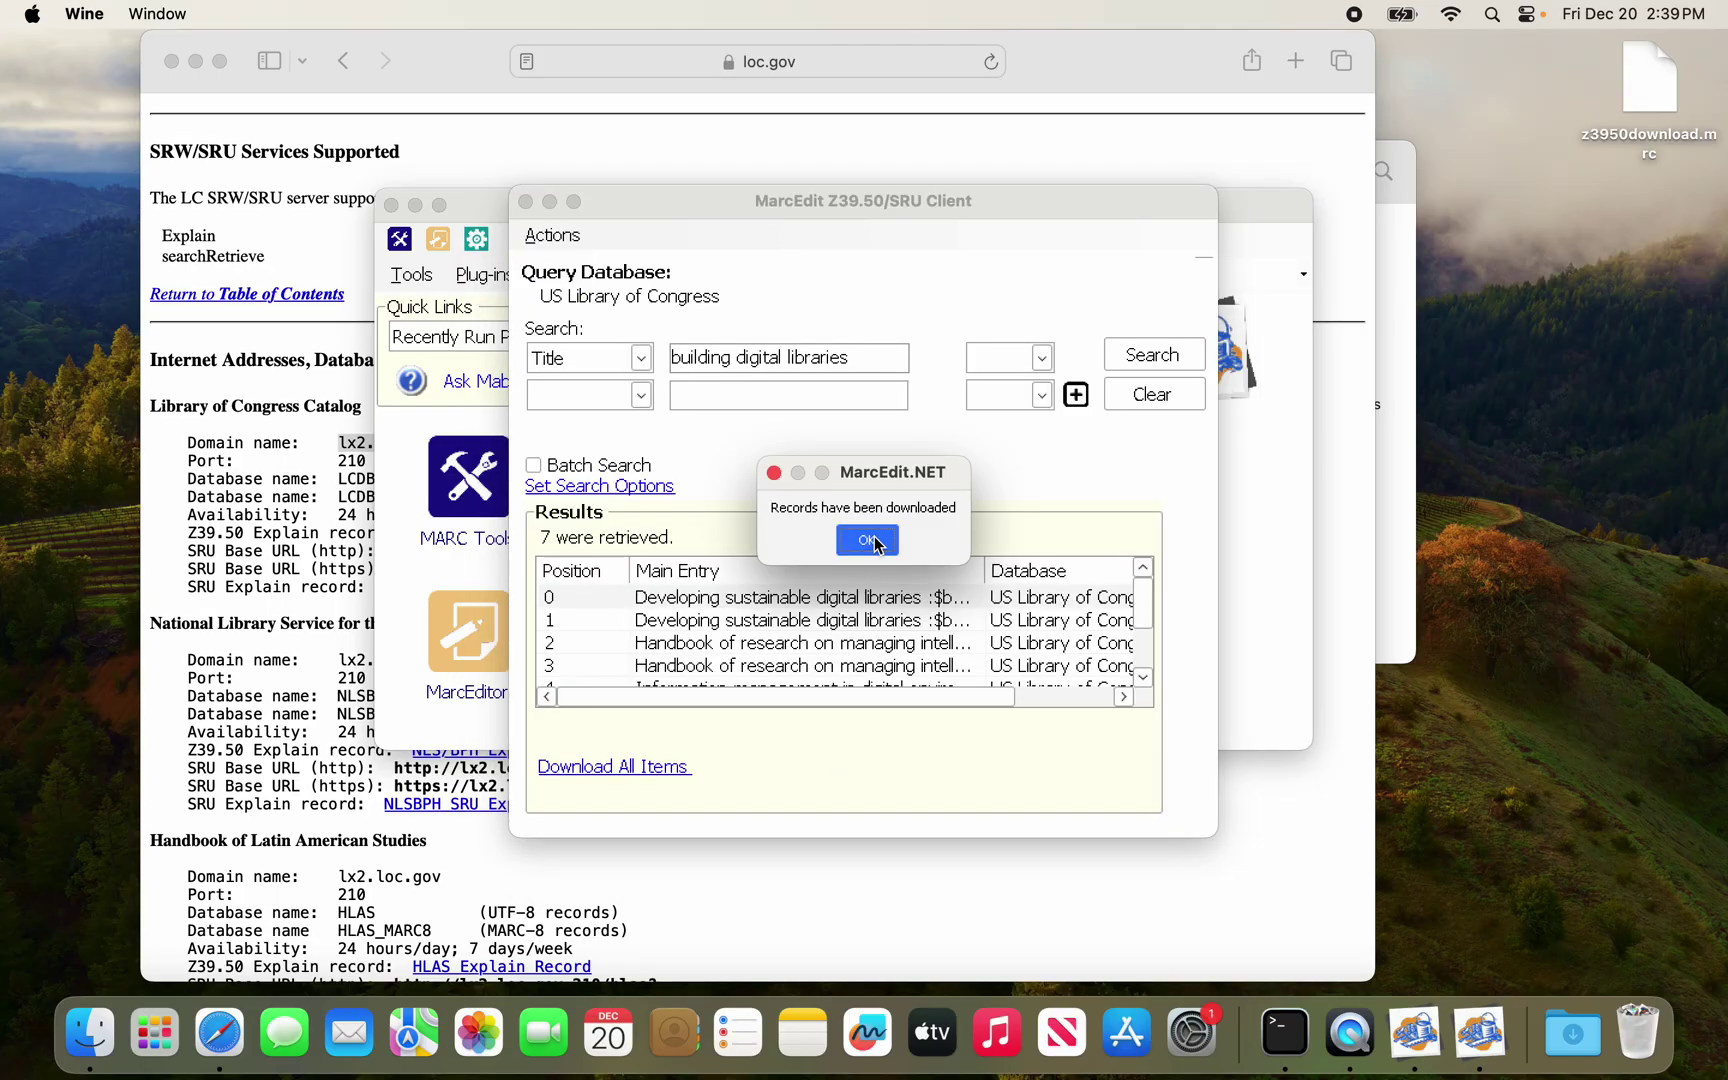
{"action": "left_click", "coordinate": [868, 541]}
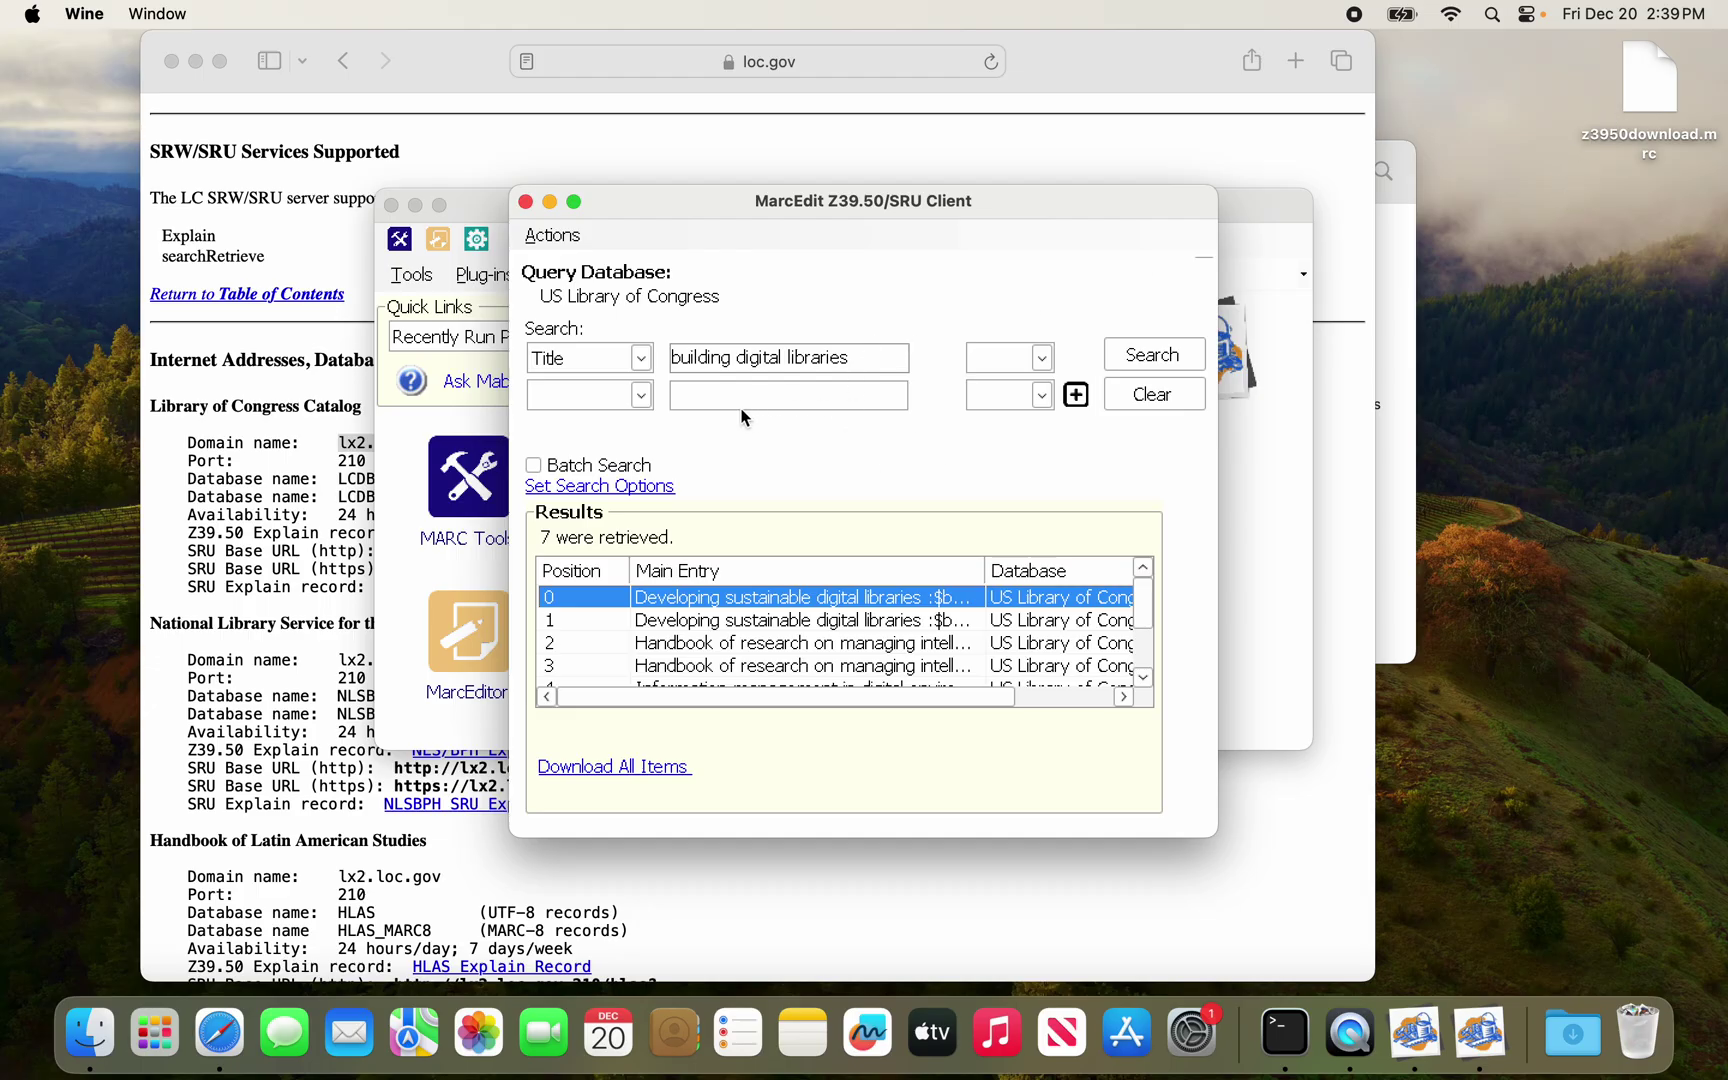
{"action": "left_click", "coordinate": [526, 202]}
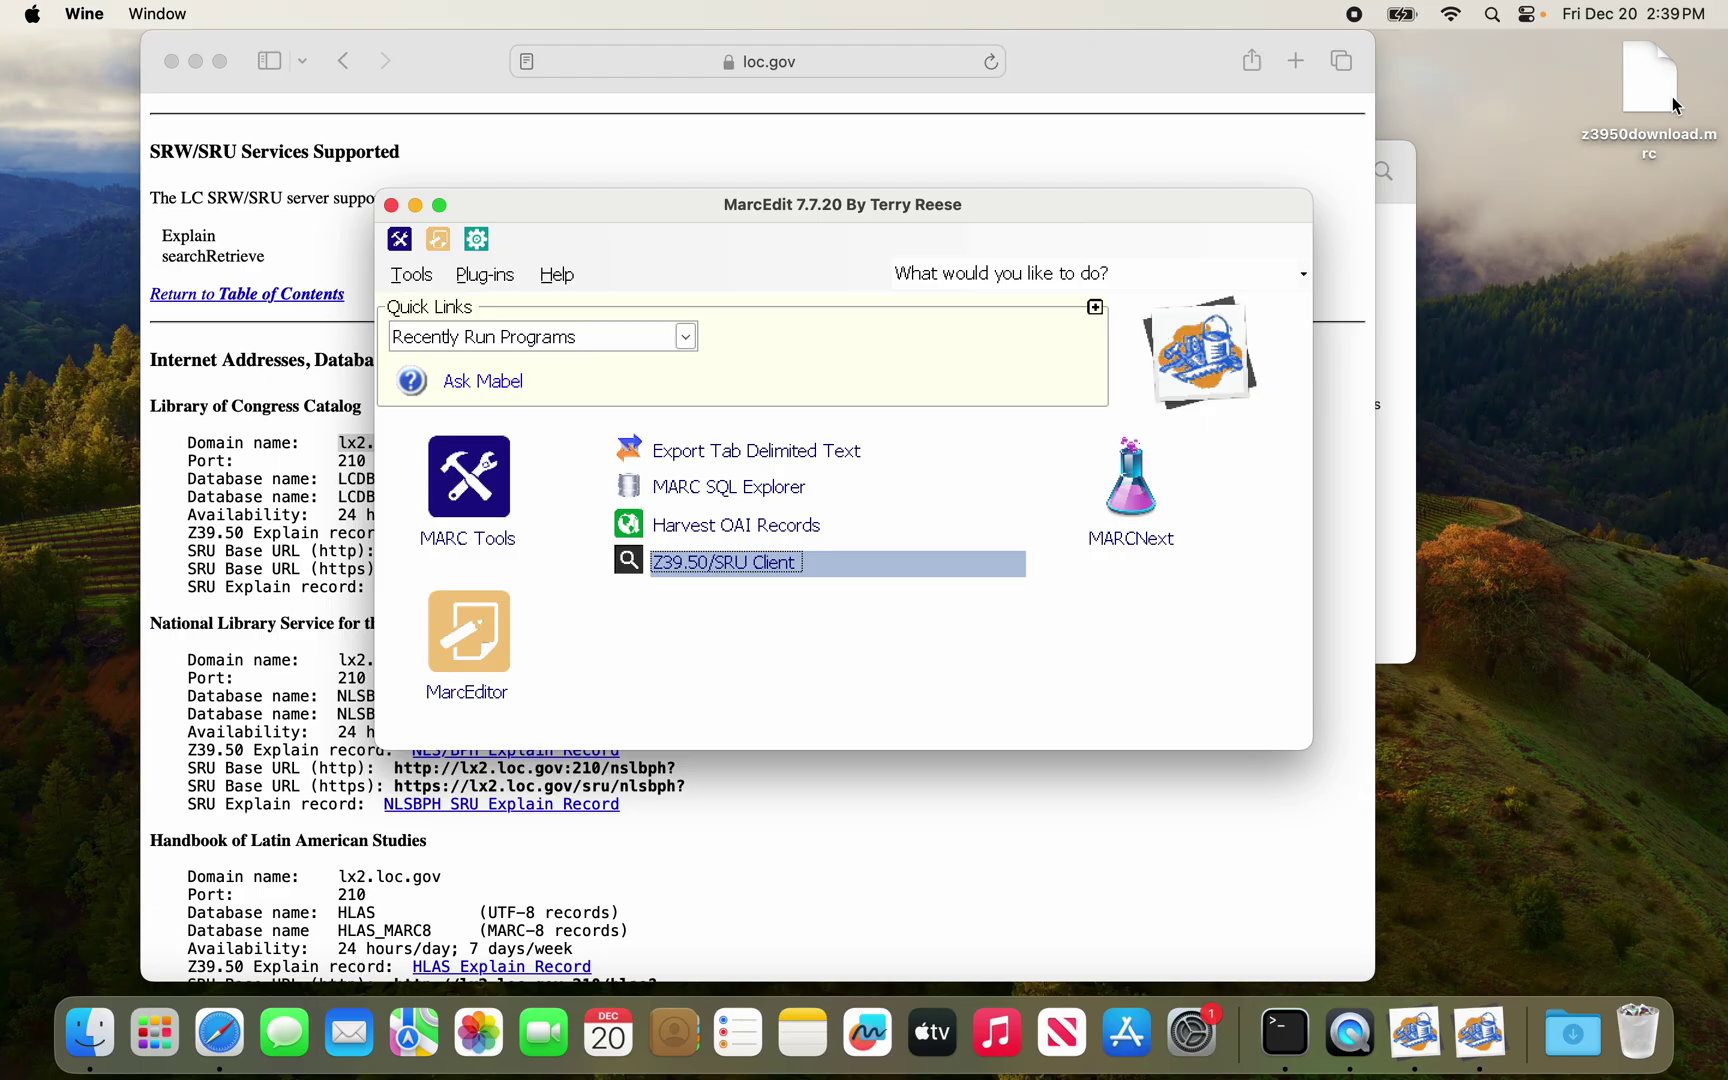
Quit MarcEdit and run MarcBreaker on the desktop z3950download.mrc to produce z3950download.mrk
{"action": "left_click", "coordinate": [391, 205]}
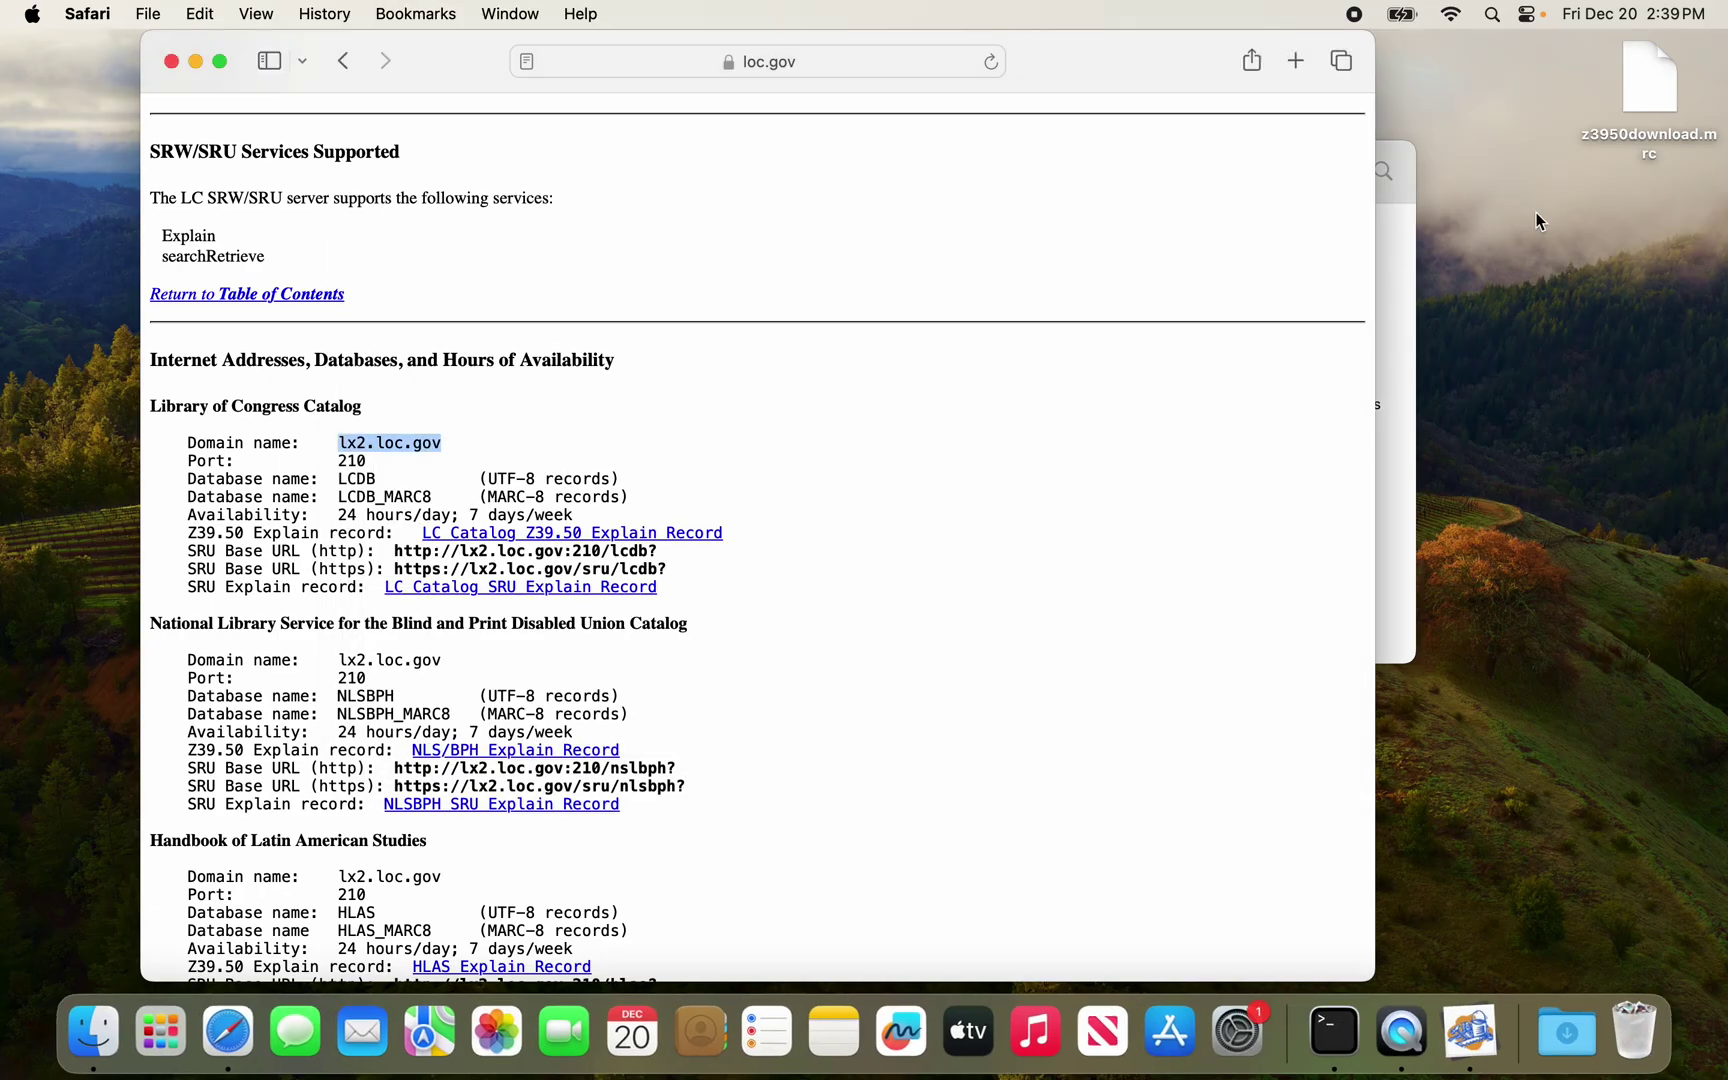
{"action": "double_click", "coordinate": [1644, 94]}
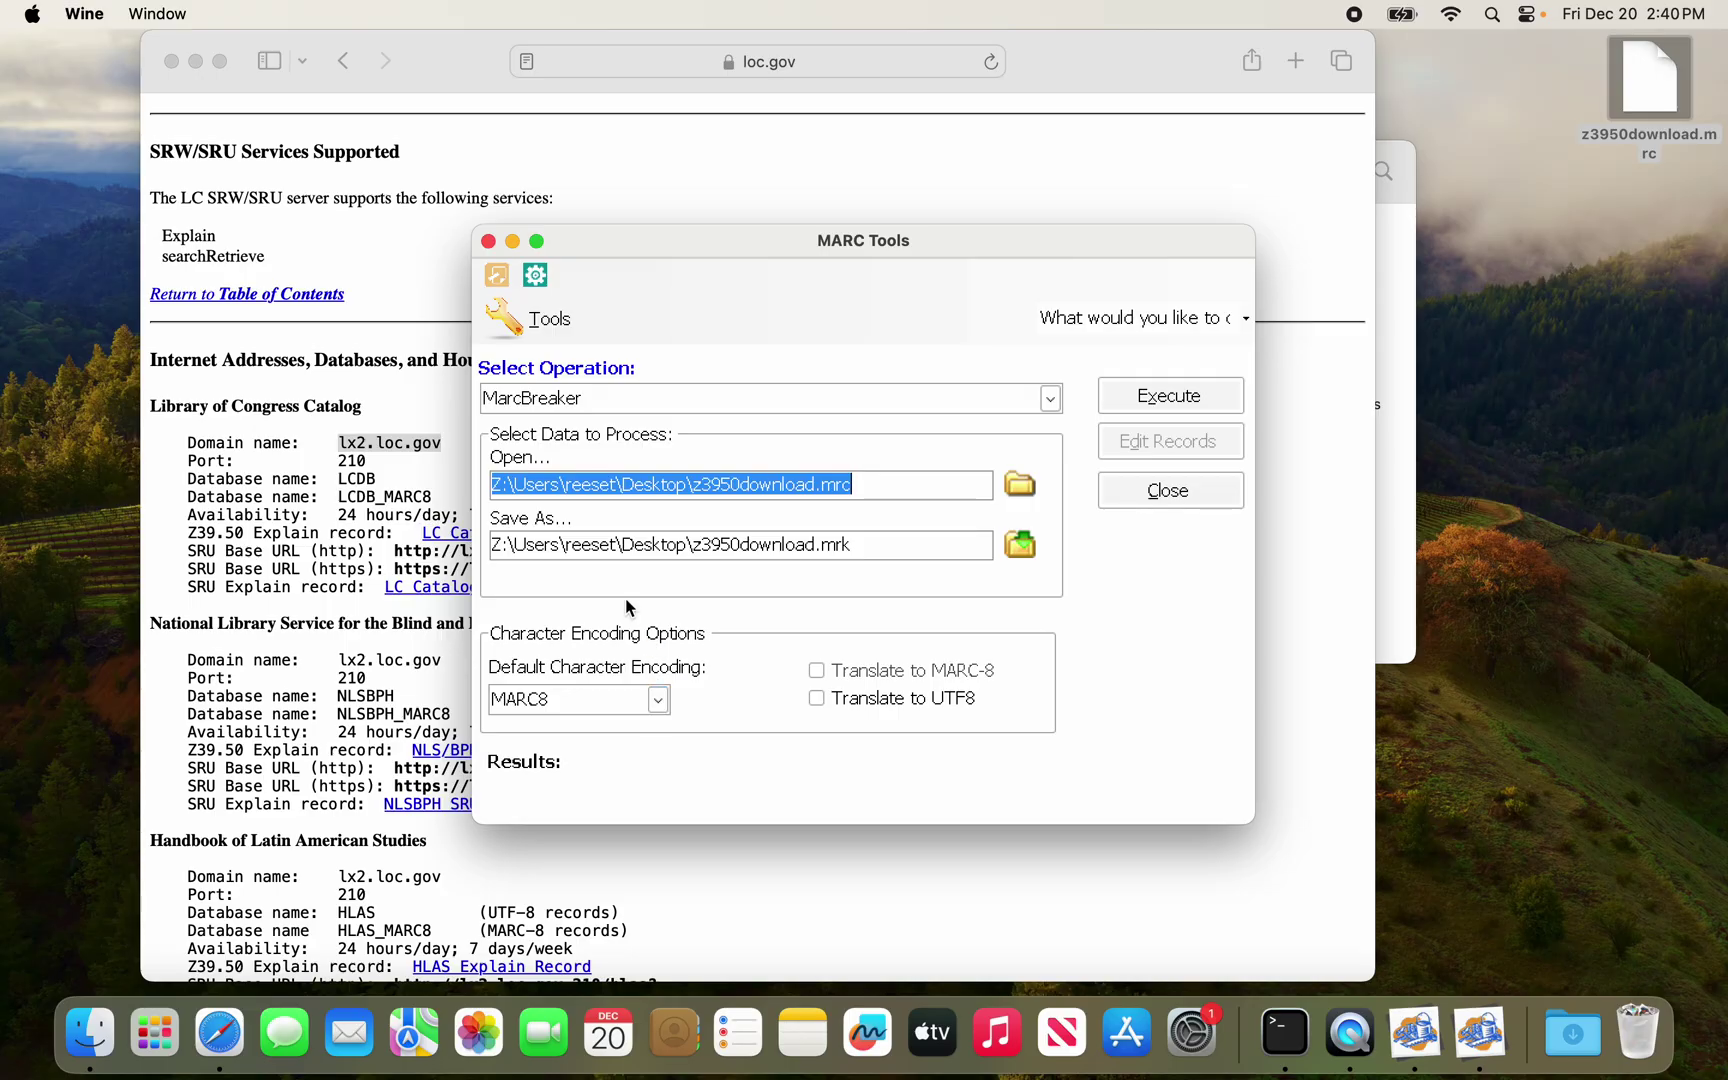
{"action": "left_click", "coordinate": [1152, 398]}
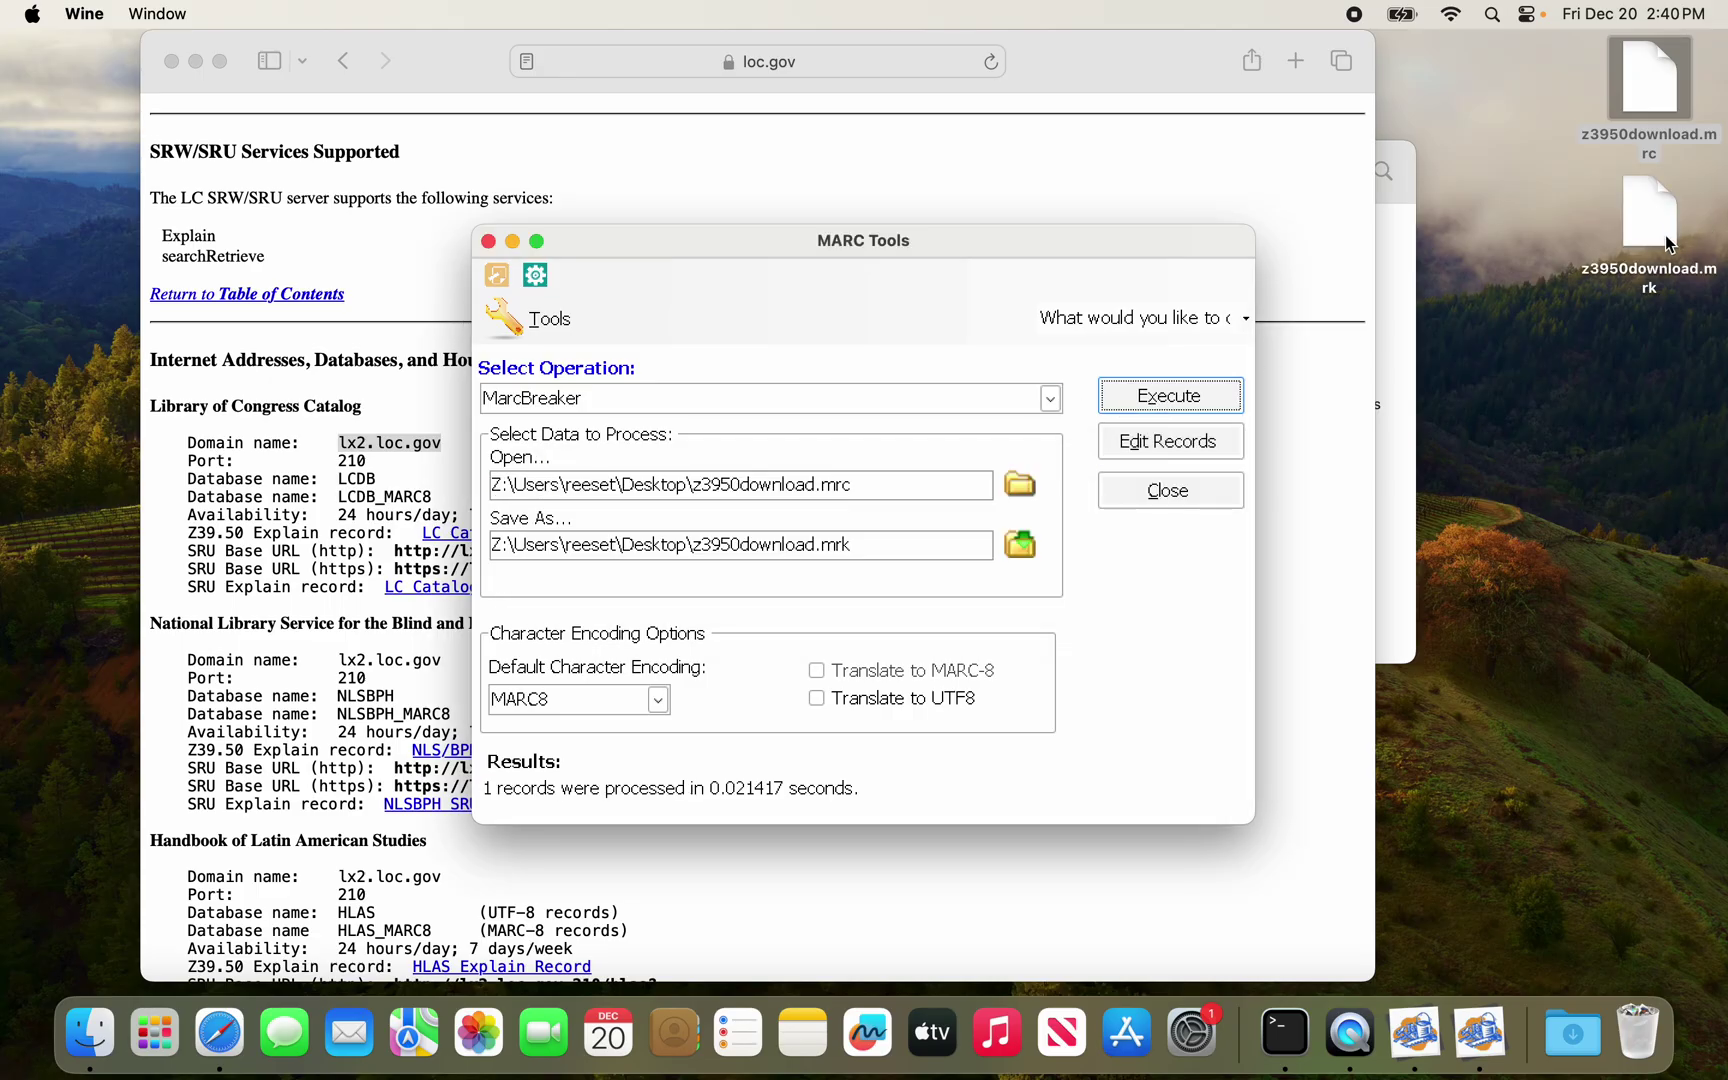
{"action": "left_click", "coordinate": [1180, 489]}
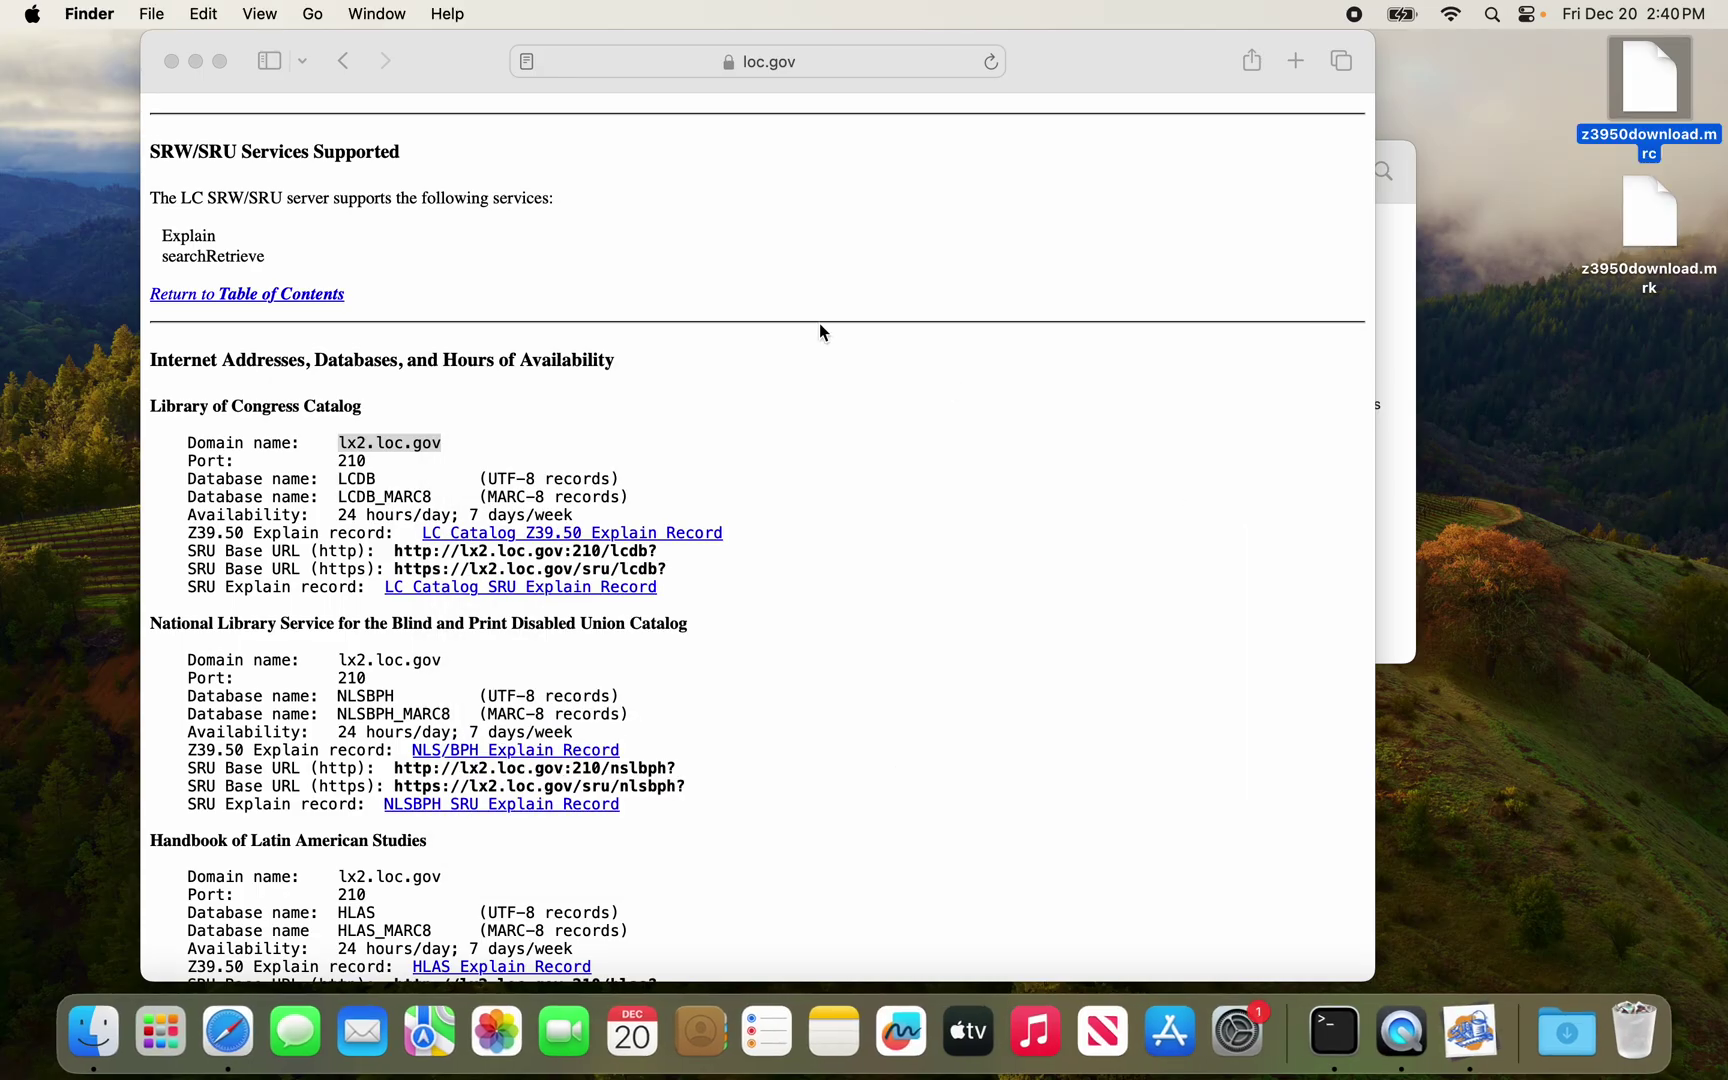
{"action": "double_click", "coordinate": [1617, 267]}
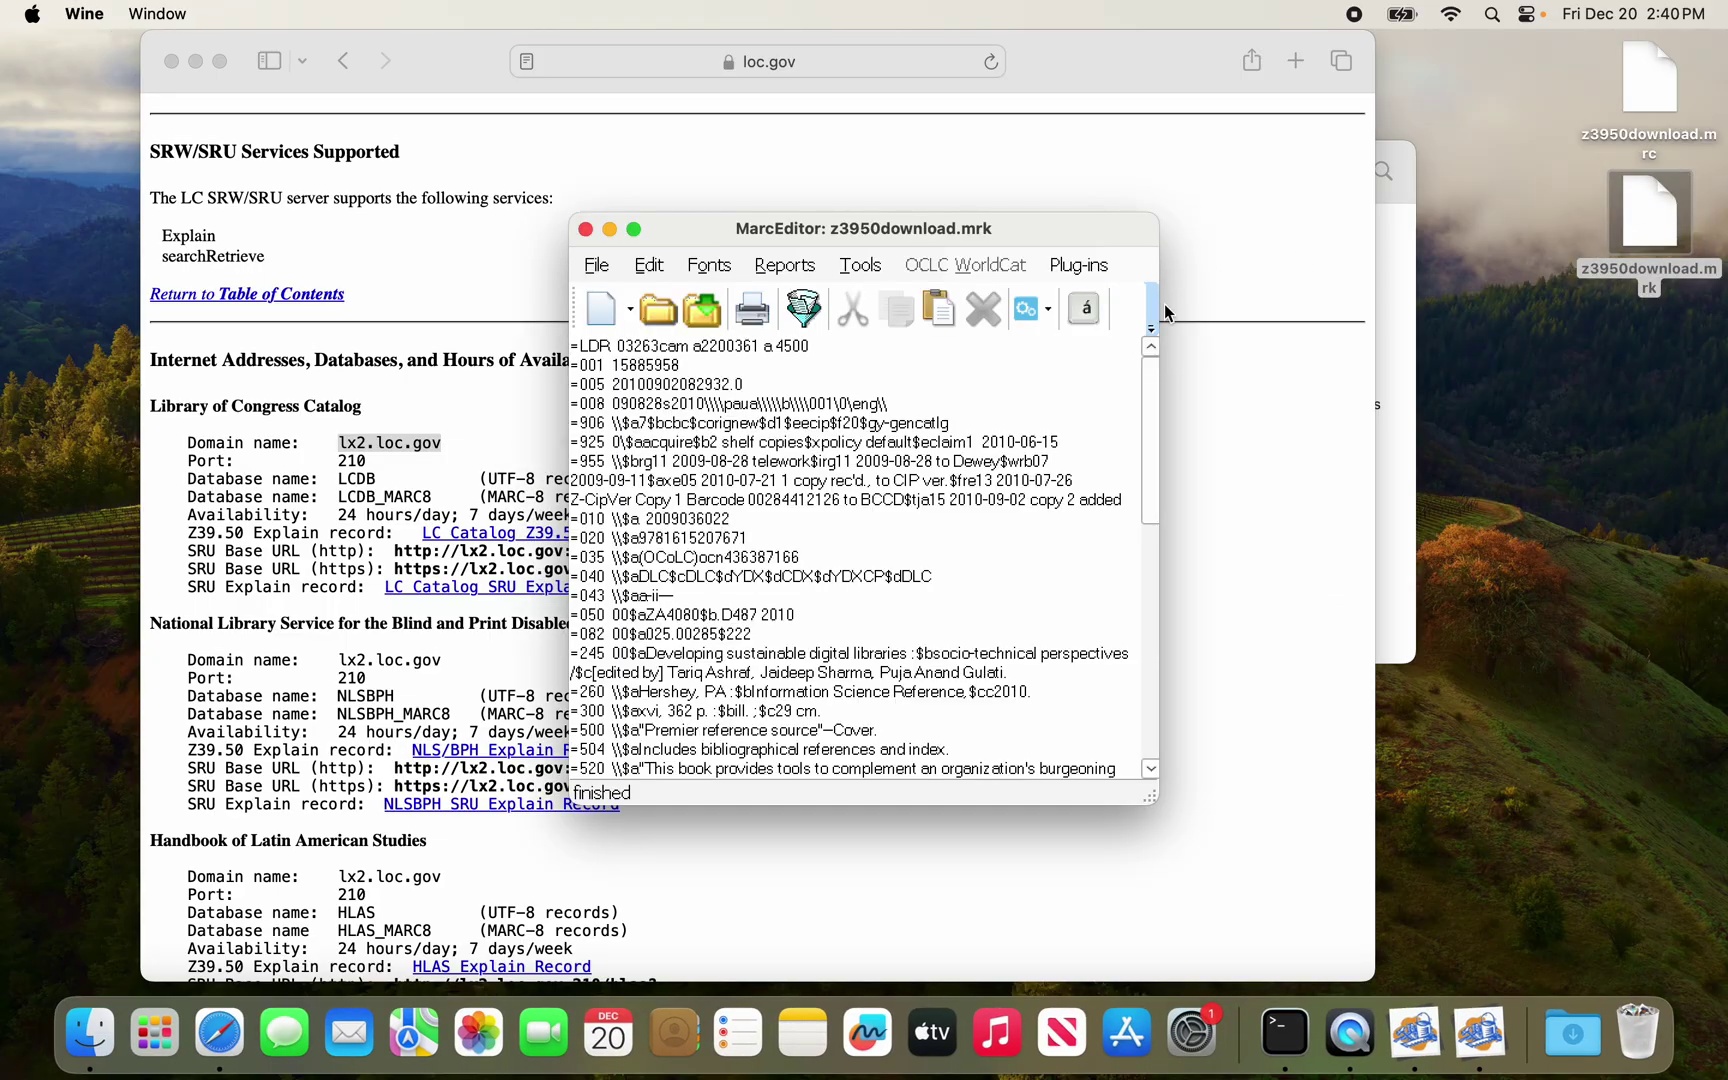
{"action": "left_click_drag", "start_coordinate": [1163, 302], "coordinate": [1334, 264]}
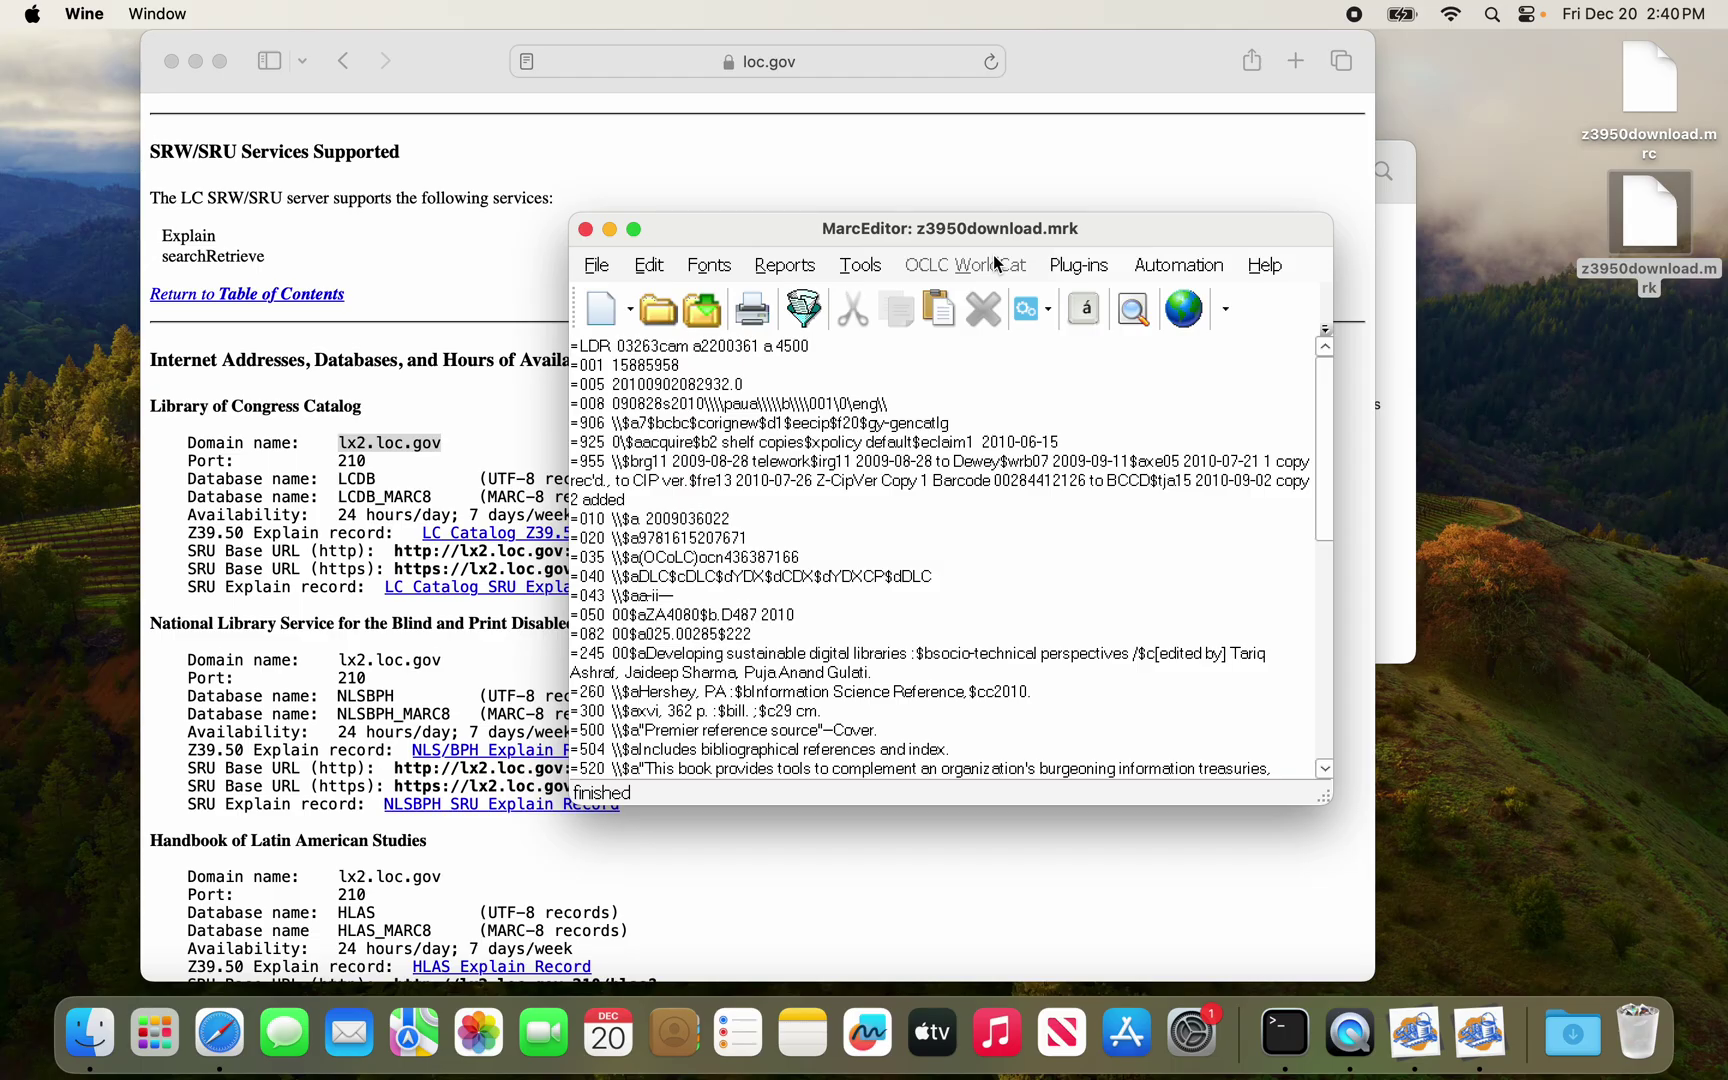
{"action": "left_click", "coordinate": [586, 235]}
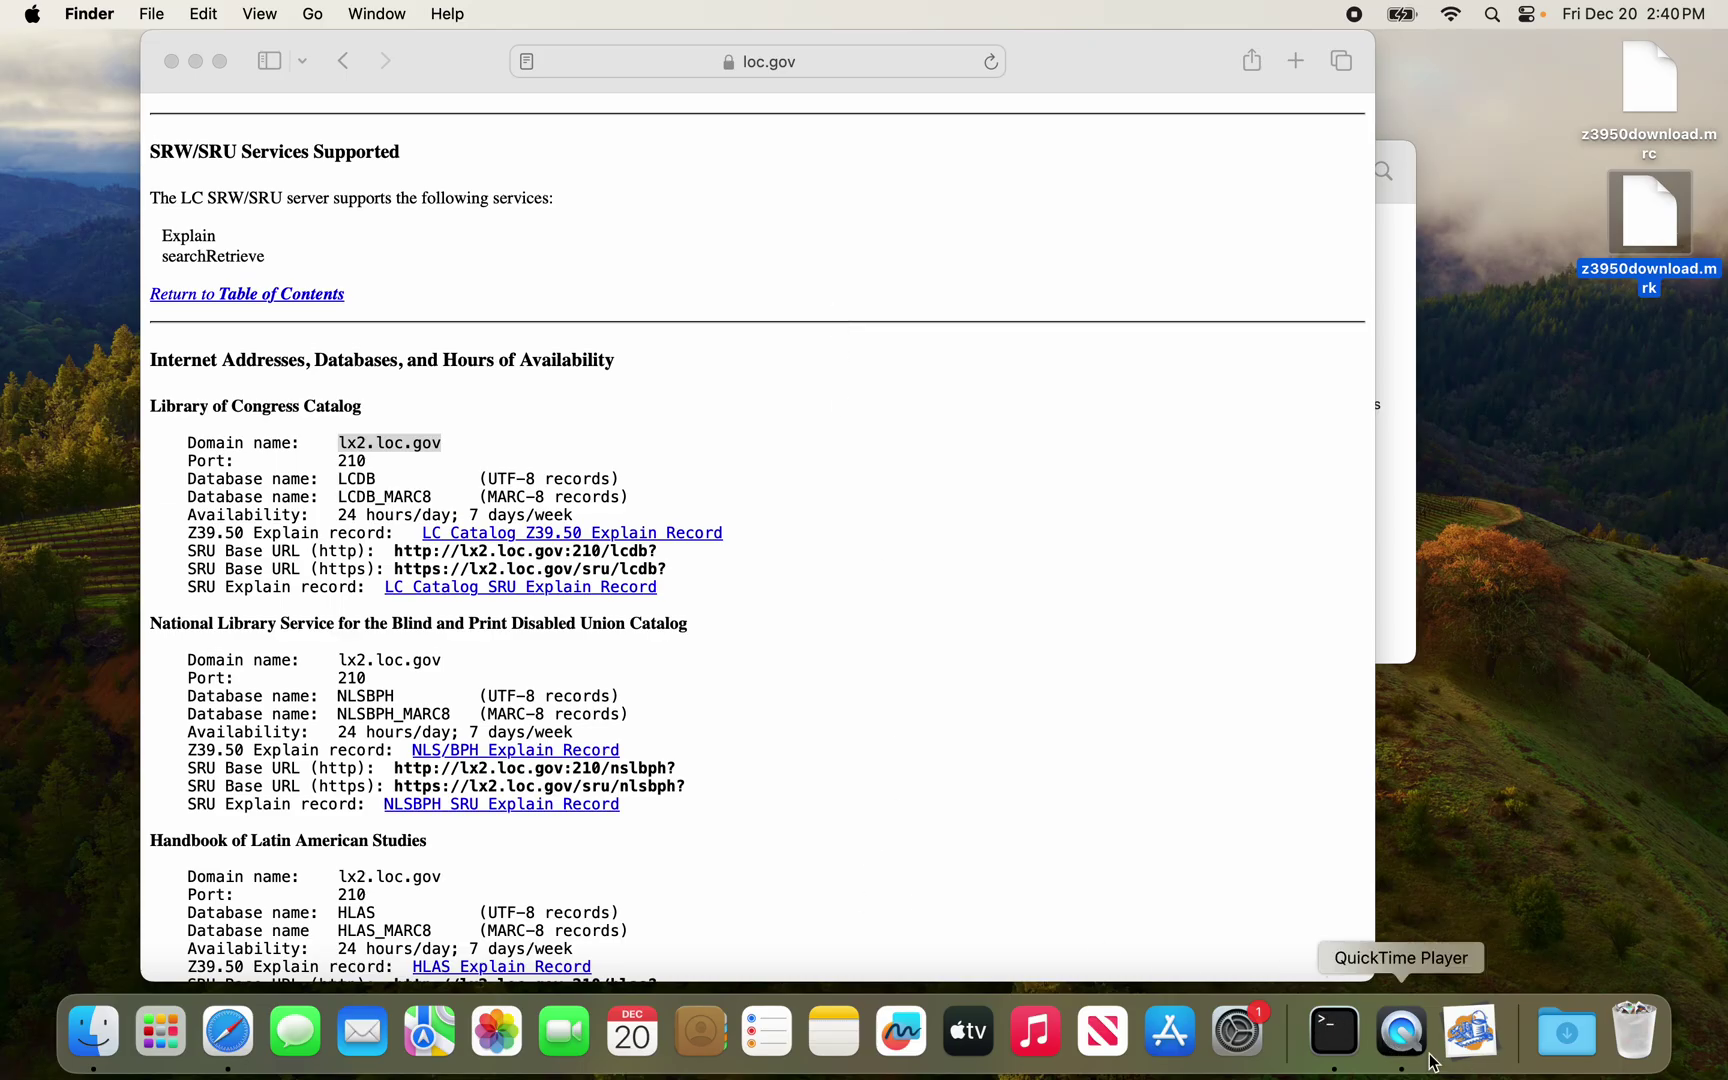
Relaunch MarcEdit from the Dock and open then close Preferences without changes
{"action": "left_click", "coordinate": [1401, 1032]}
{"action": "left_click", "coordinate": [1458, 1020]}
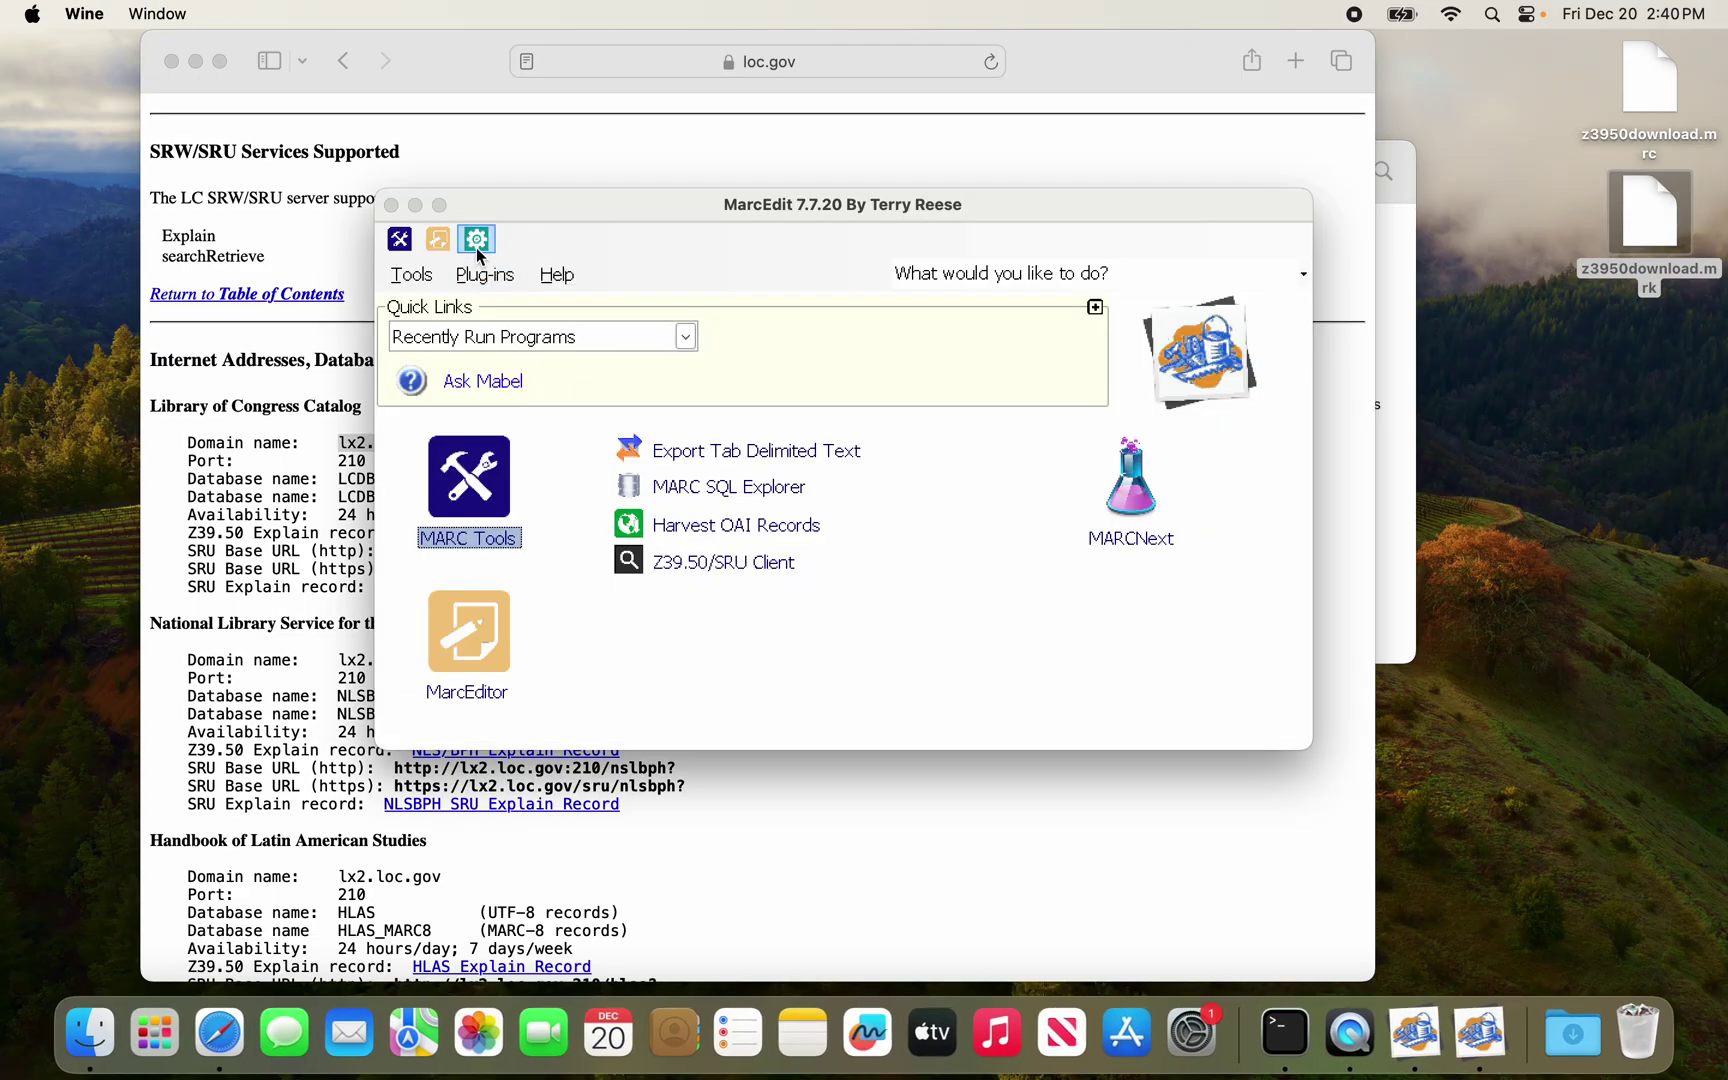
{"action": "left_click", "coordinate": [477, 240]}
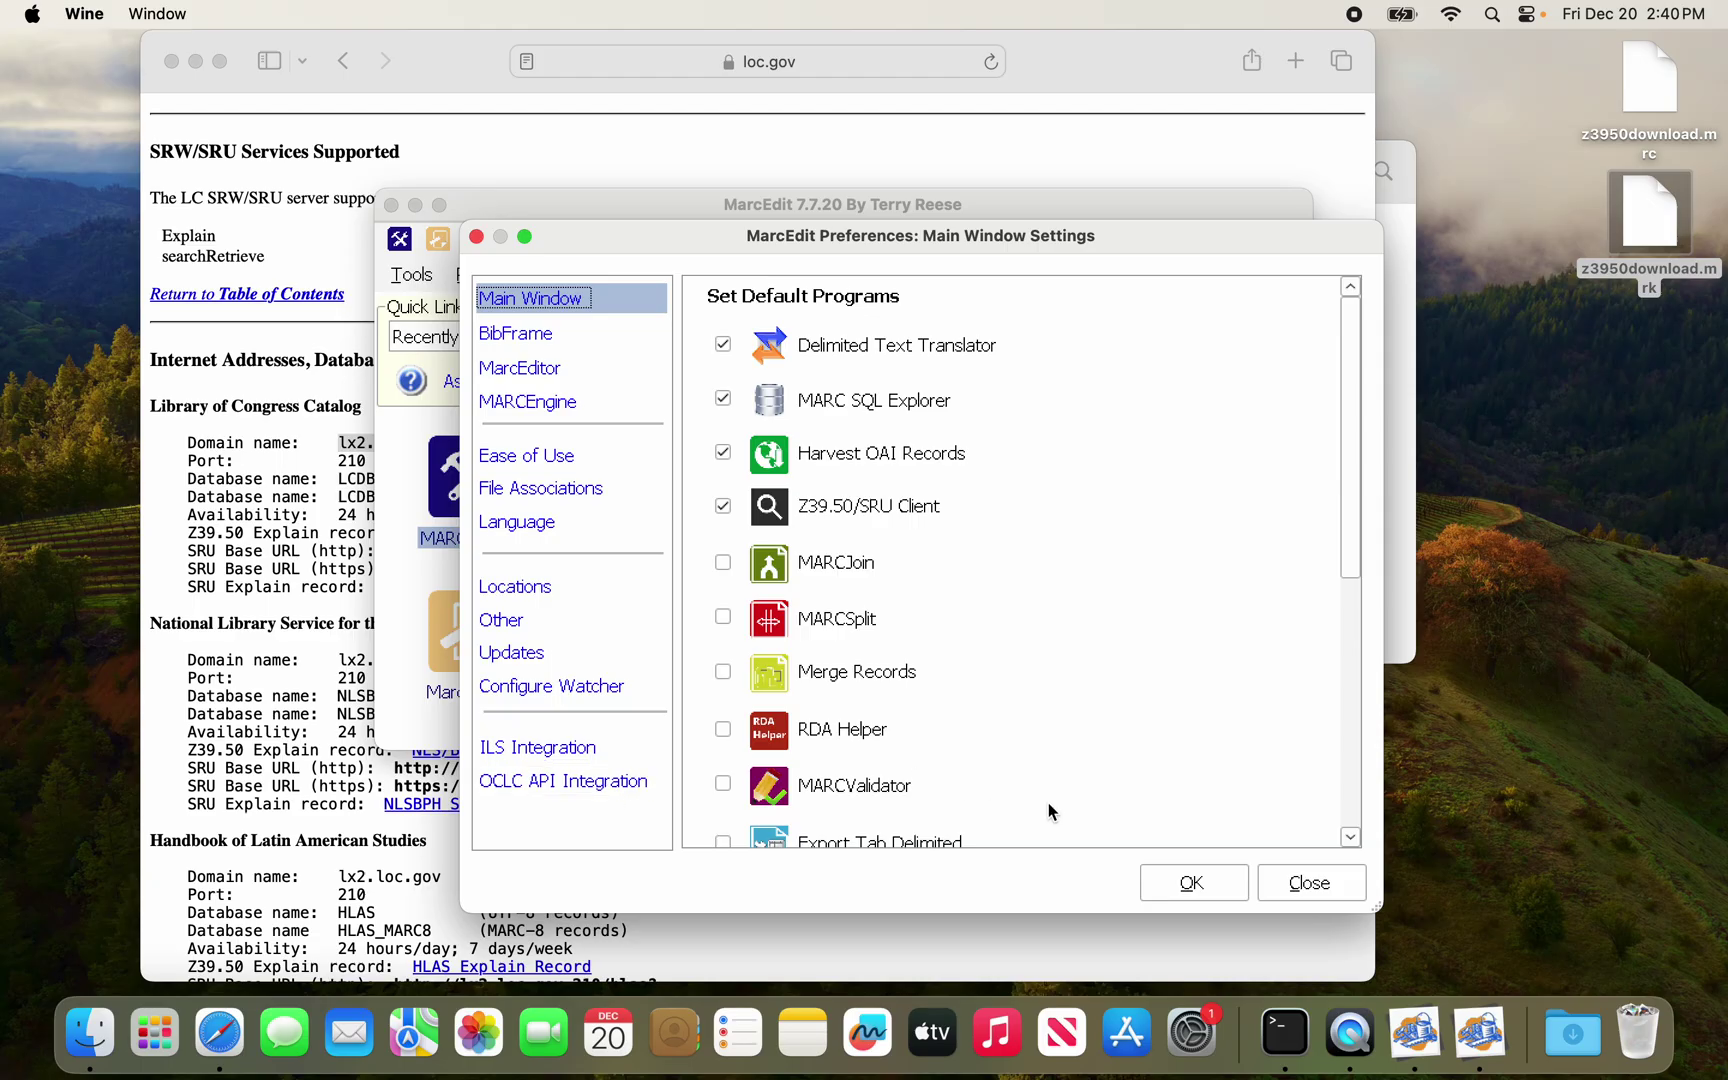
{"action": "left_click", "coordinate": [1304, 885]}
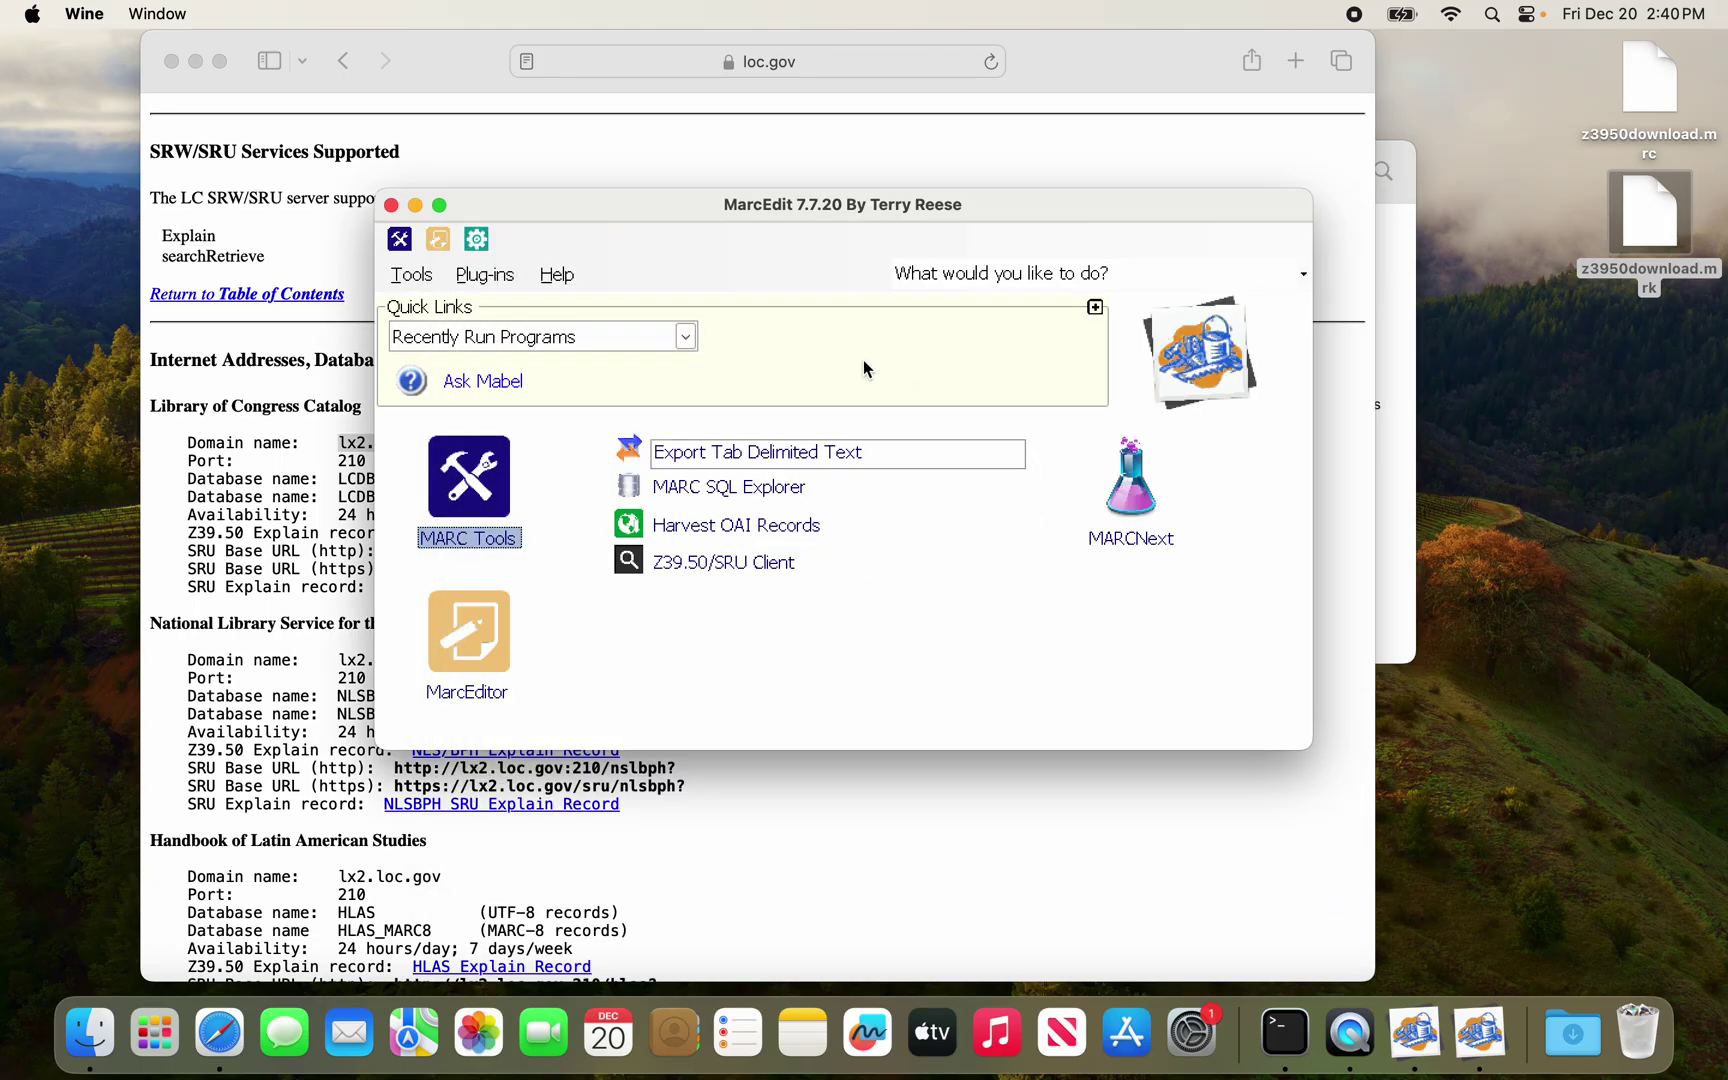
Show the marcedit75 application data folder via Help > Watcher Test > Application Data Path
{"action": "left_click", "coordinate": [557, 274]}
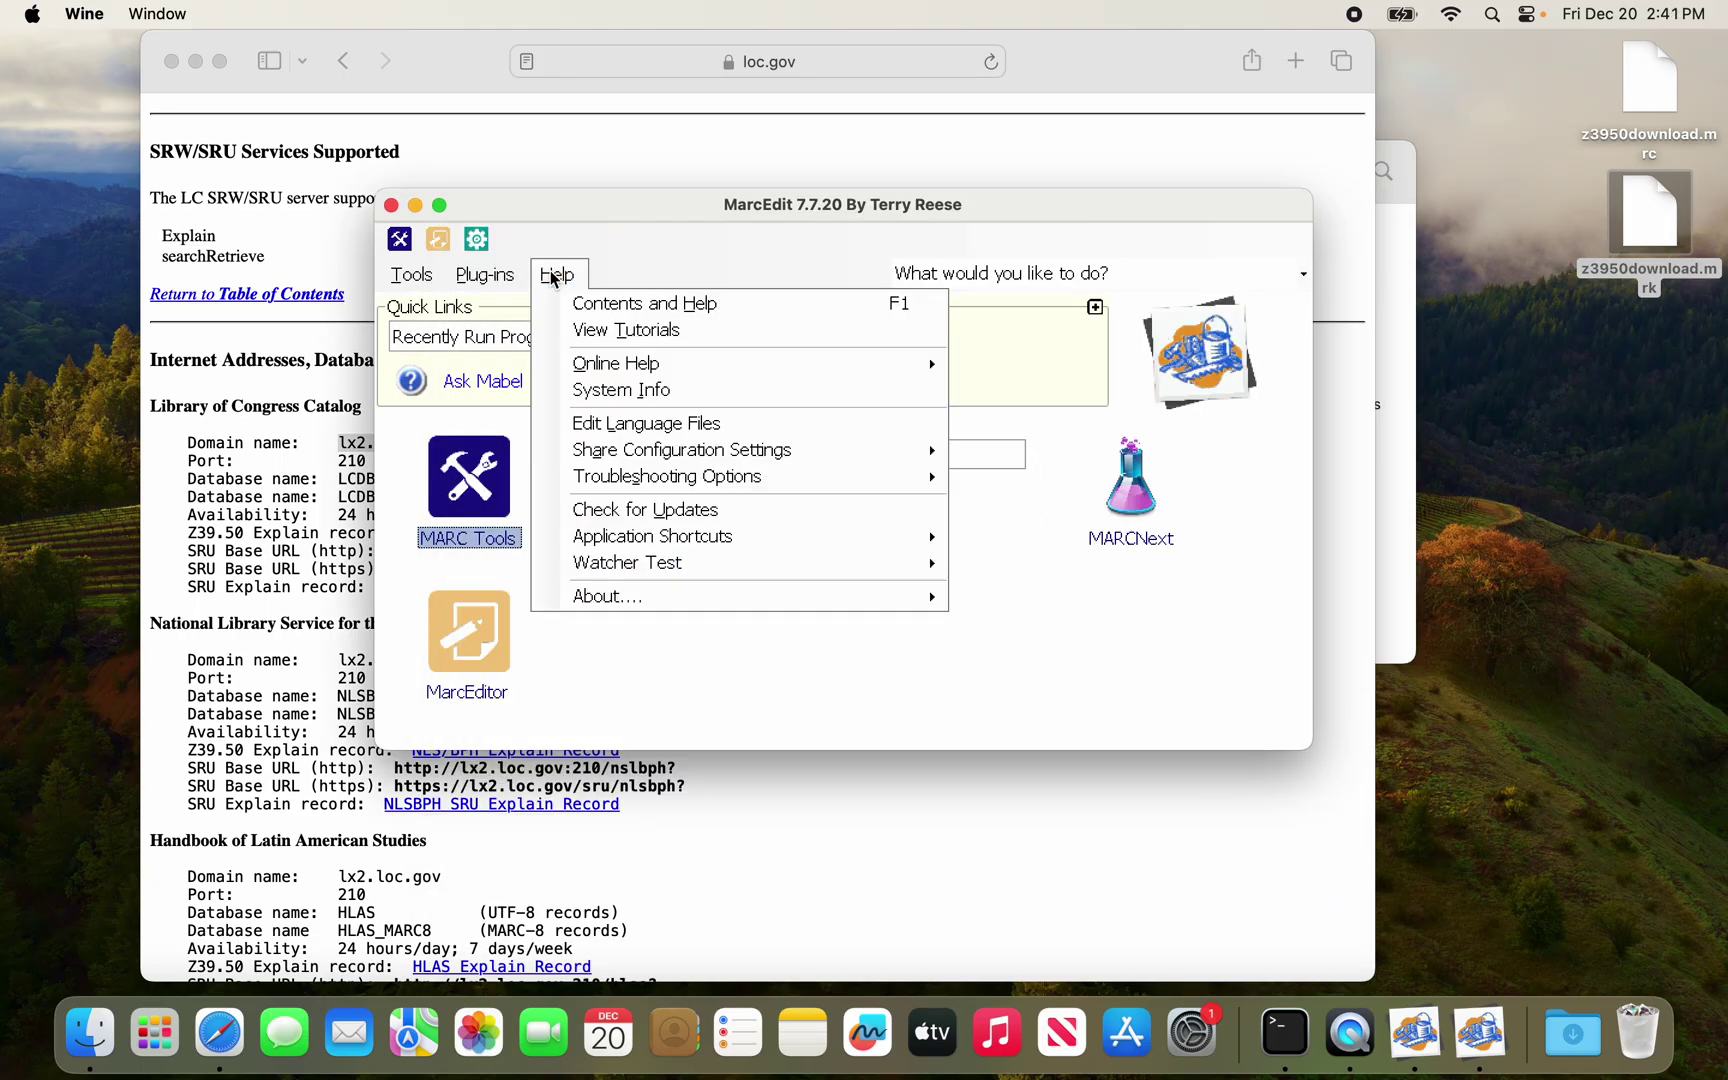
{"action": "mouse_move", "coordinate": [716, 545]}
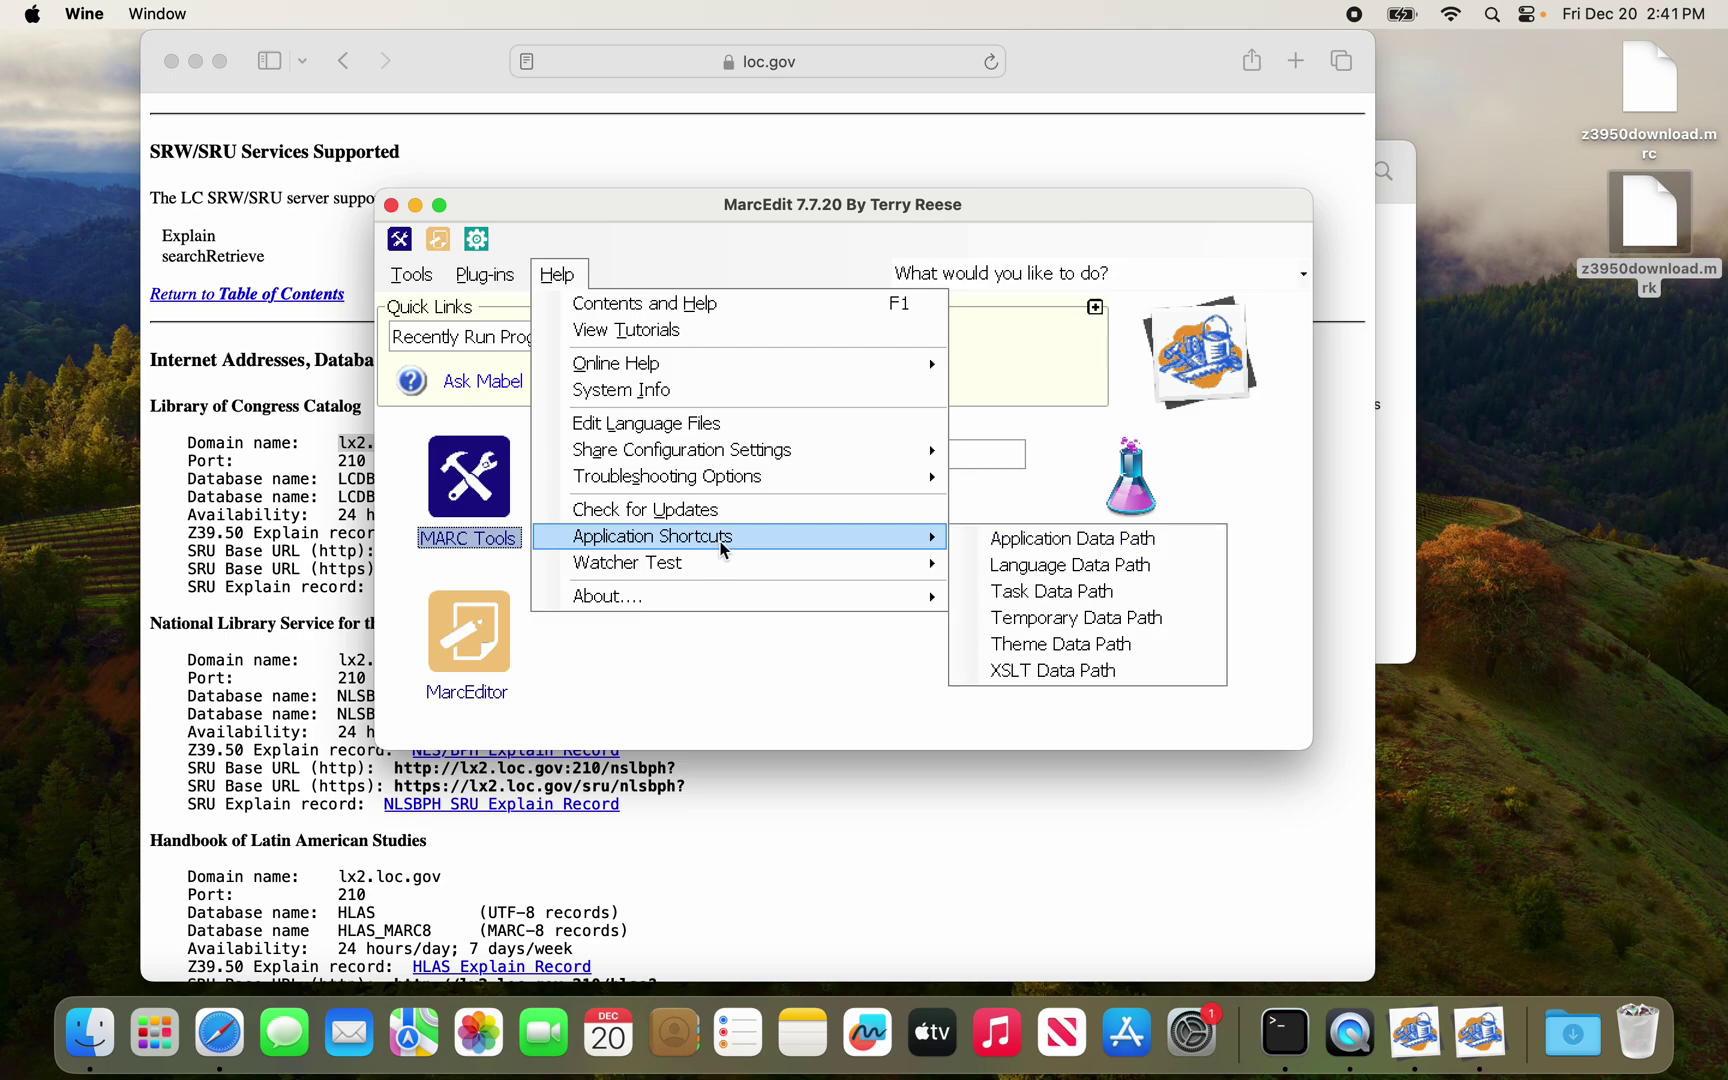
{"action": "left_click", "coordinate": [1050, 553]}
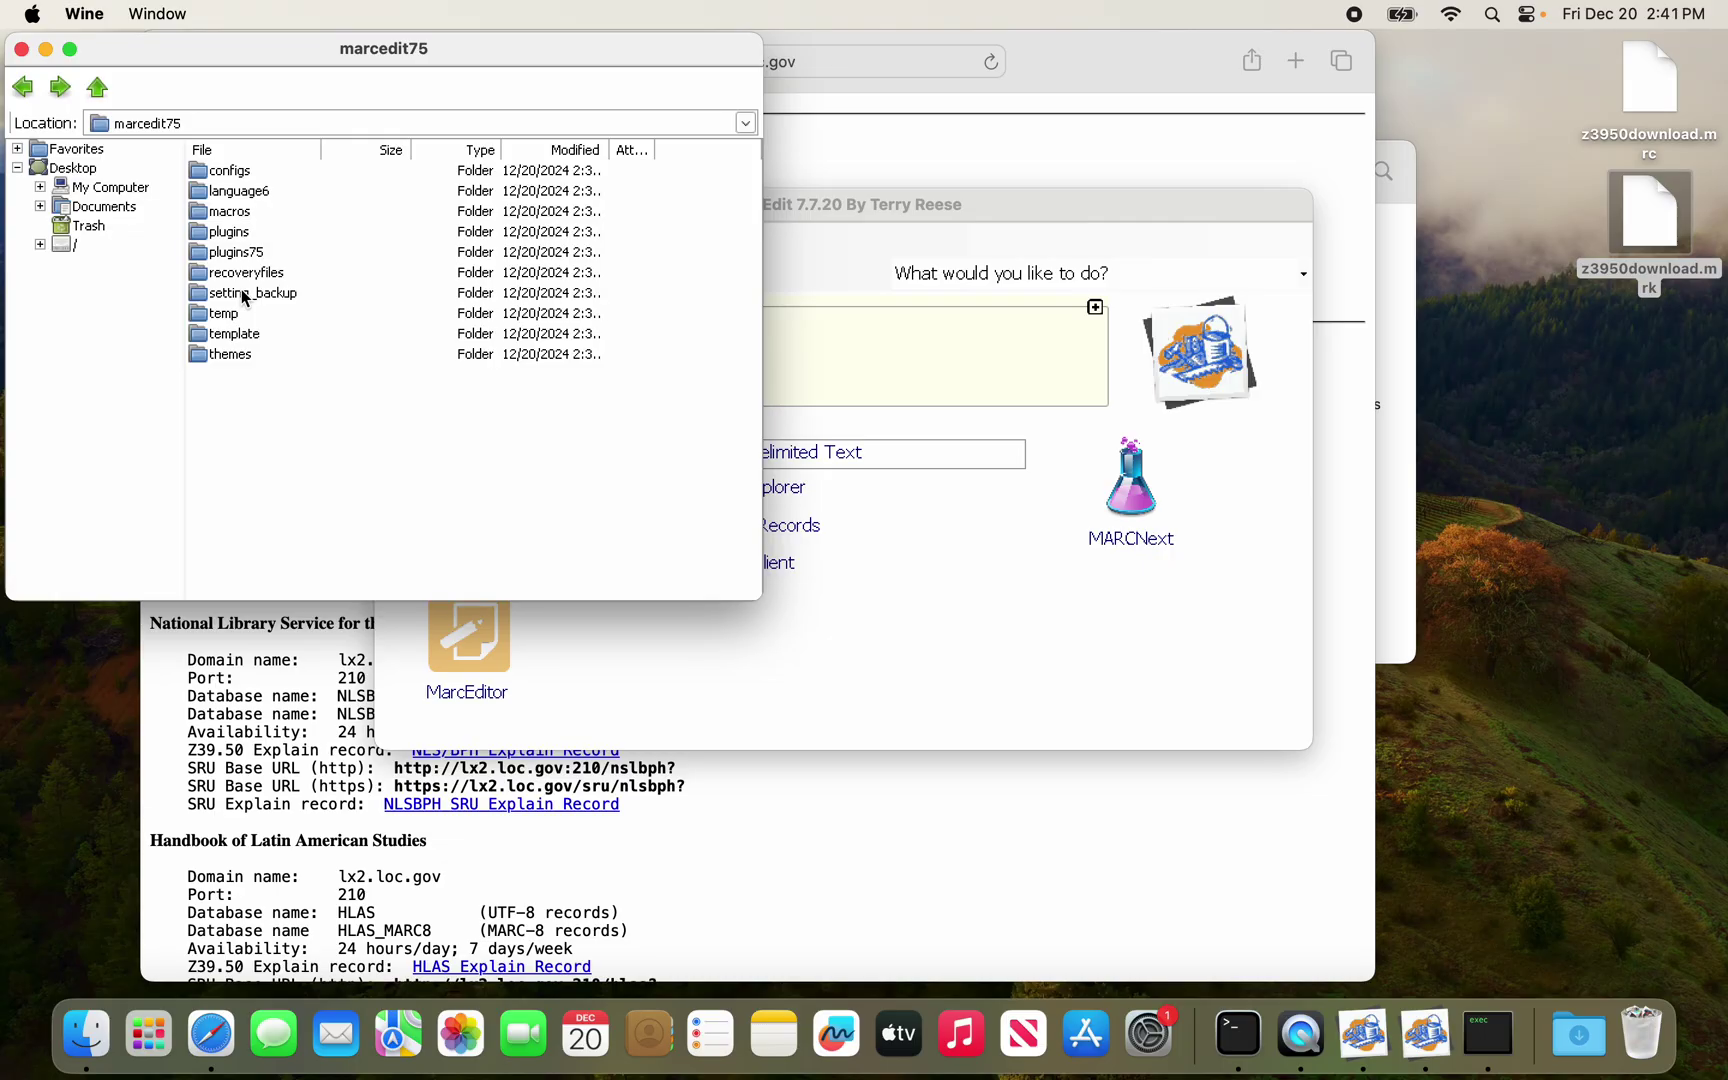
Close the data folder browser, then review and close Help > System Info results
{"action": "left_click", "coordinate": [22, 49]}
{"action": "left_click", "coordinate": [557, 274]}
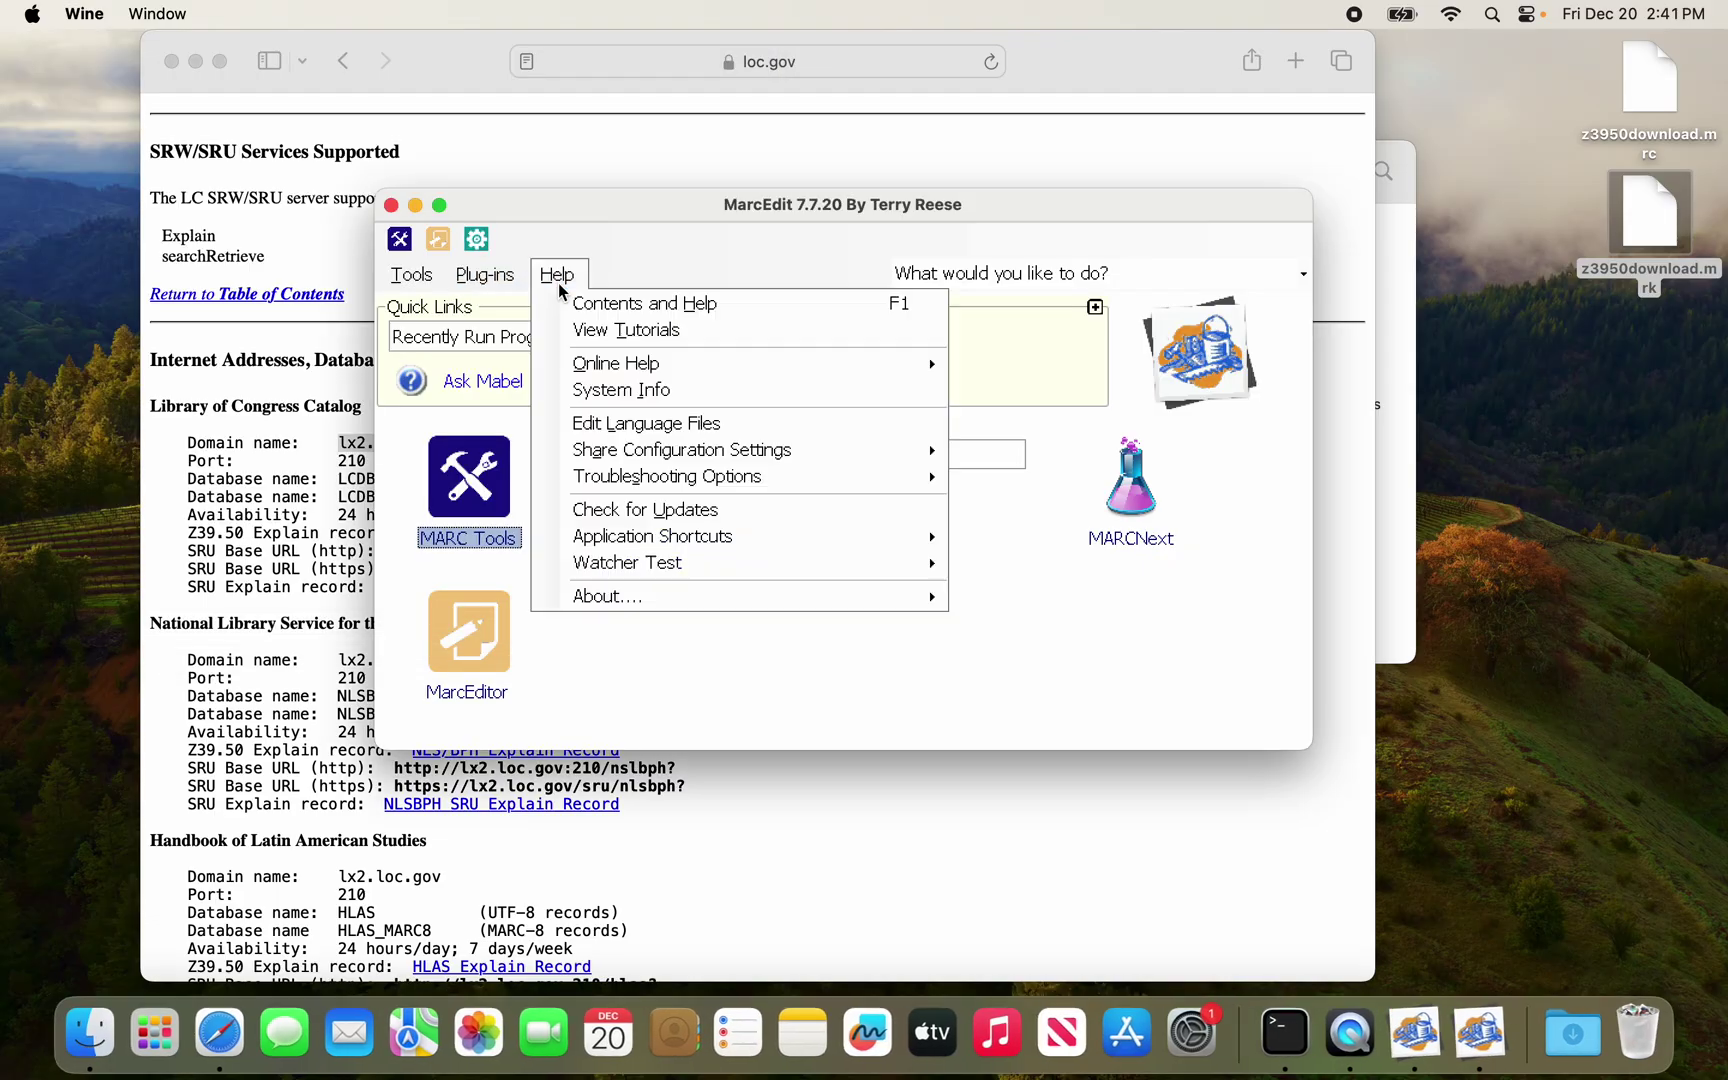
{"action": "left_click", "coordinate": [635, 390]}
{"action": "scroll", "coordinate": [938, 395], "scroll_direction": "down", "scroll_amount": 5}
{"action": "scroll", "coordinate": [936, 396], "scroll_direction": "up", "scroll_amount": 10}
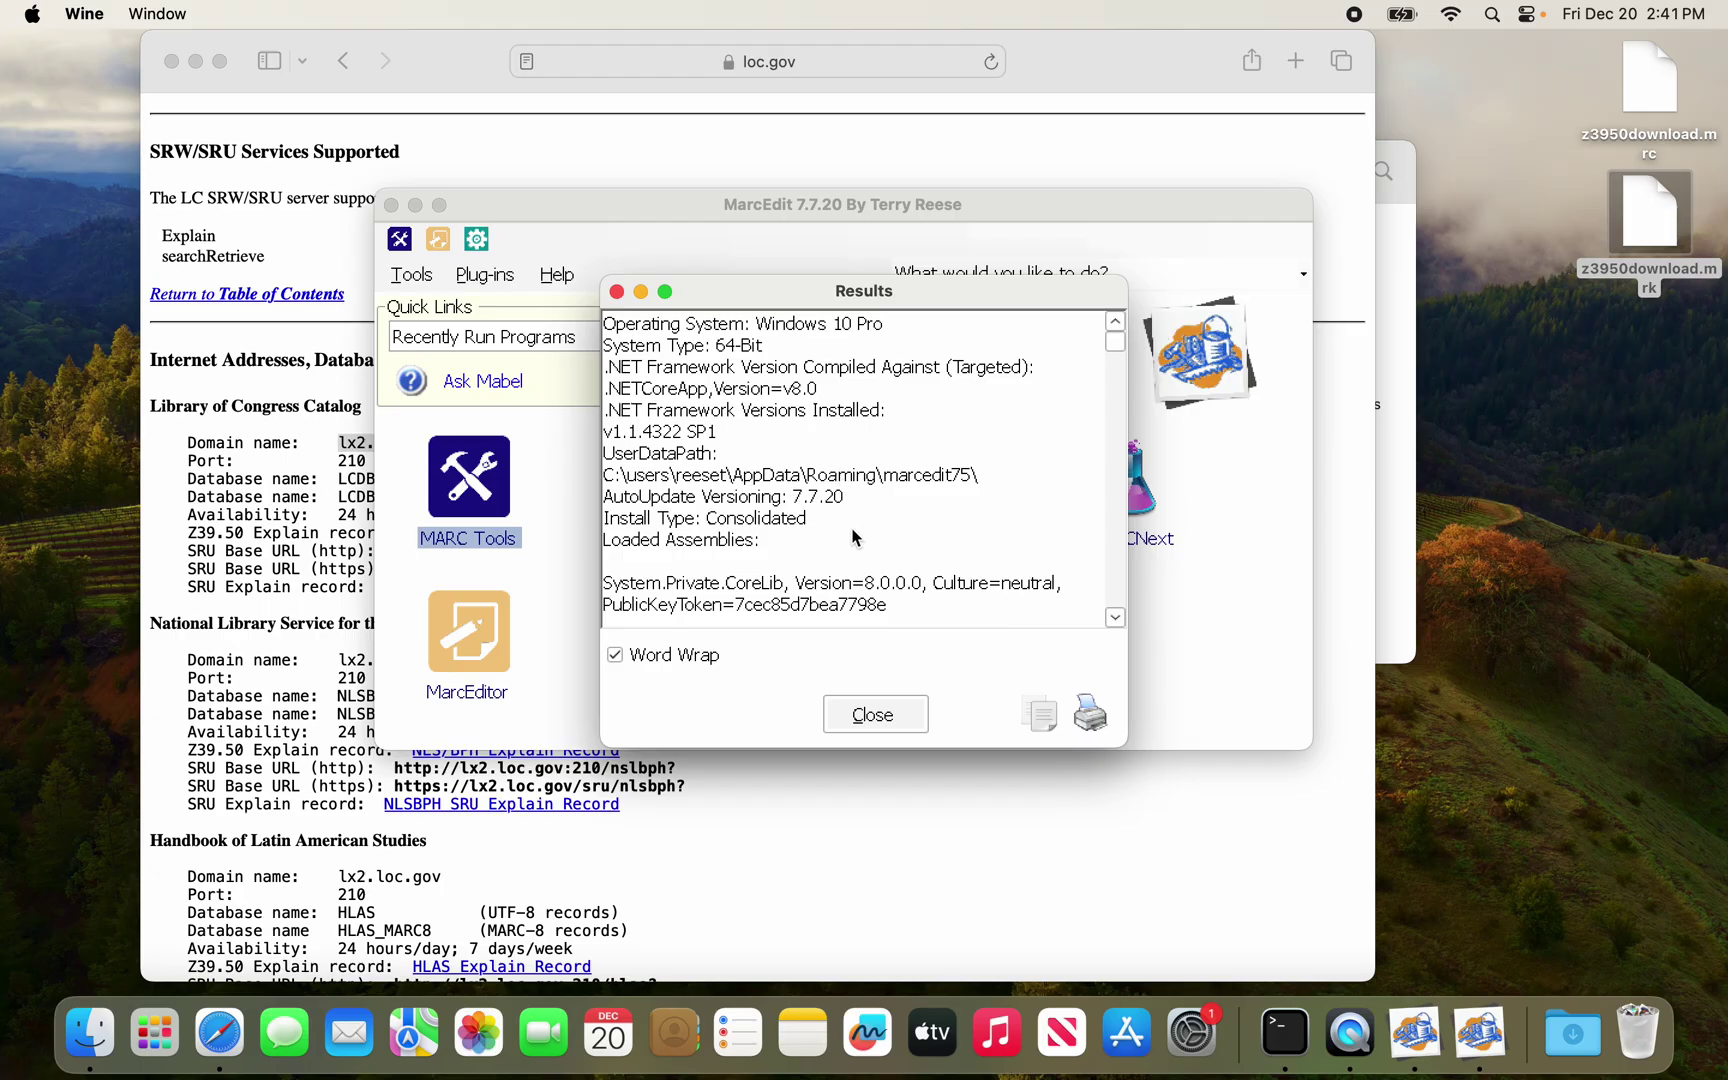
{"action": "left_click", "coordinate": [867, 714]}
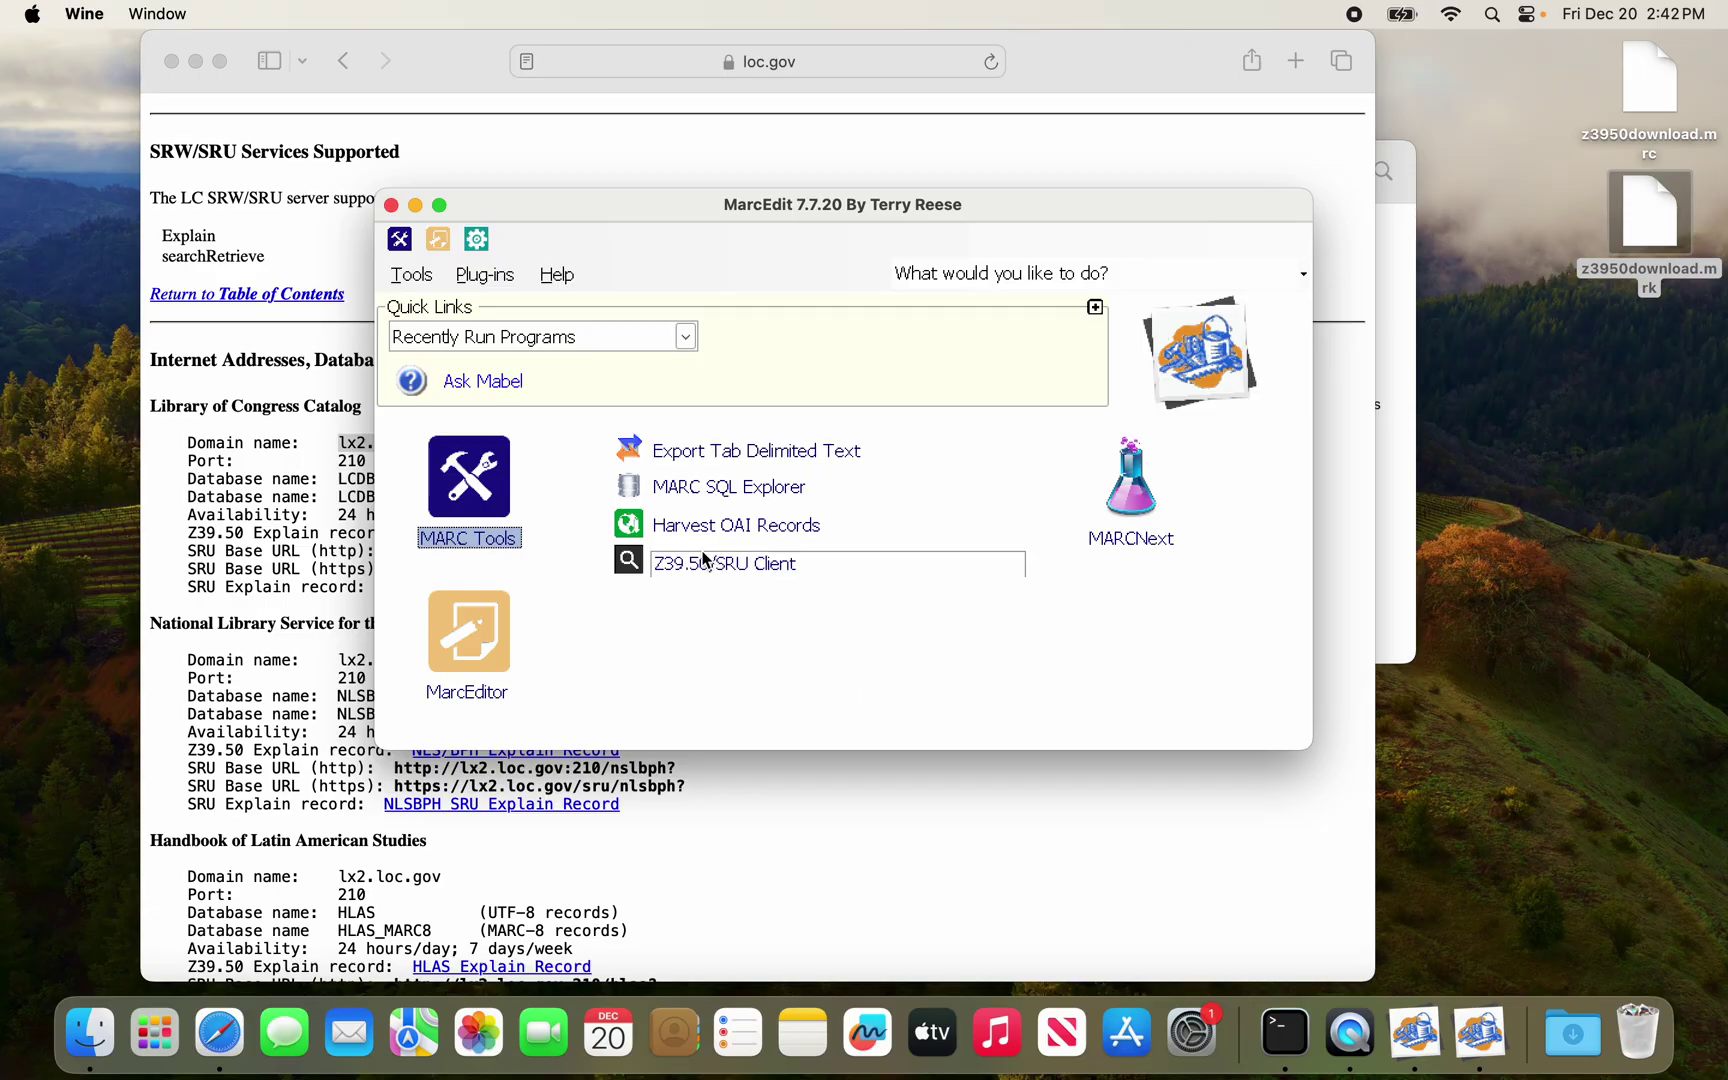
{"action": "left_click", "coordinate": [473, 382]}
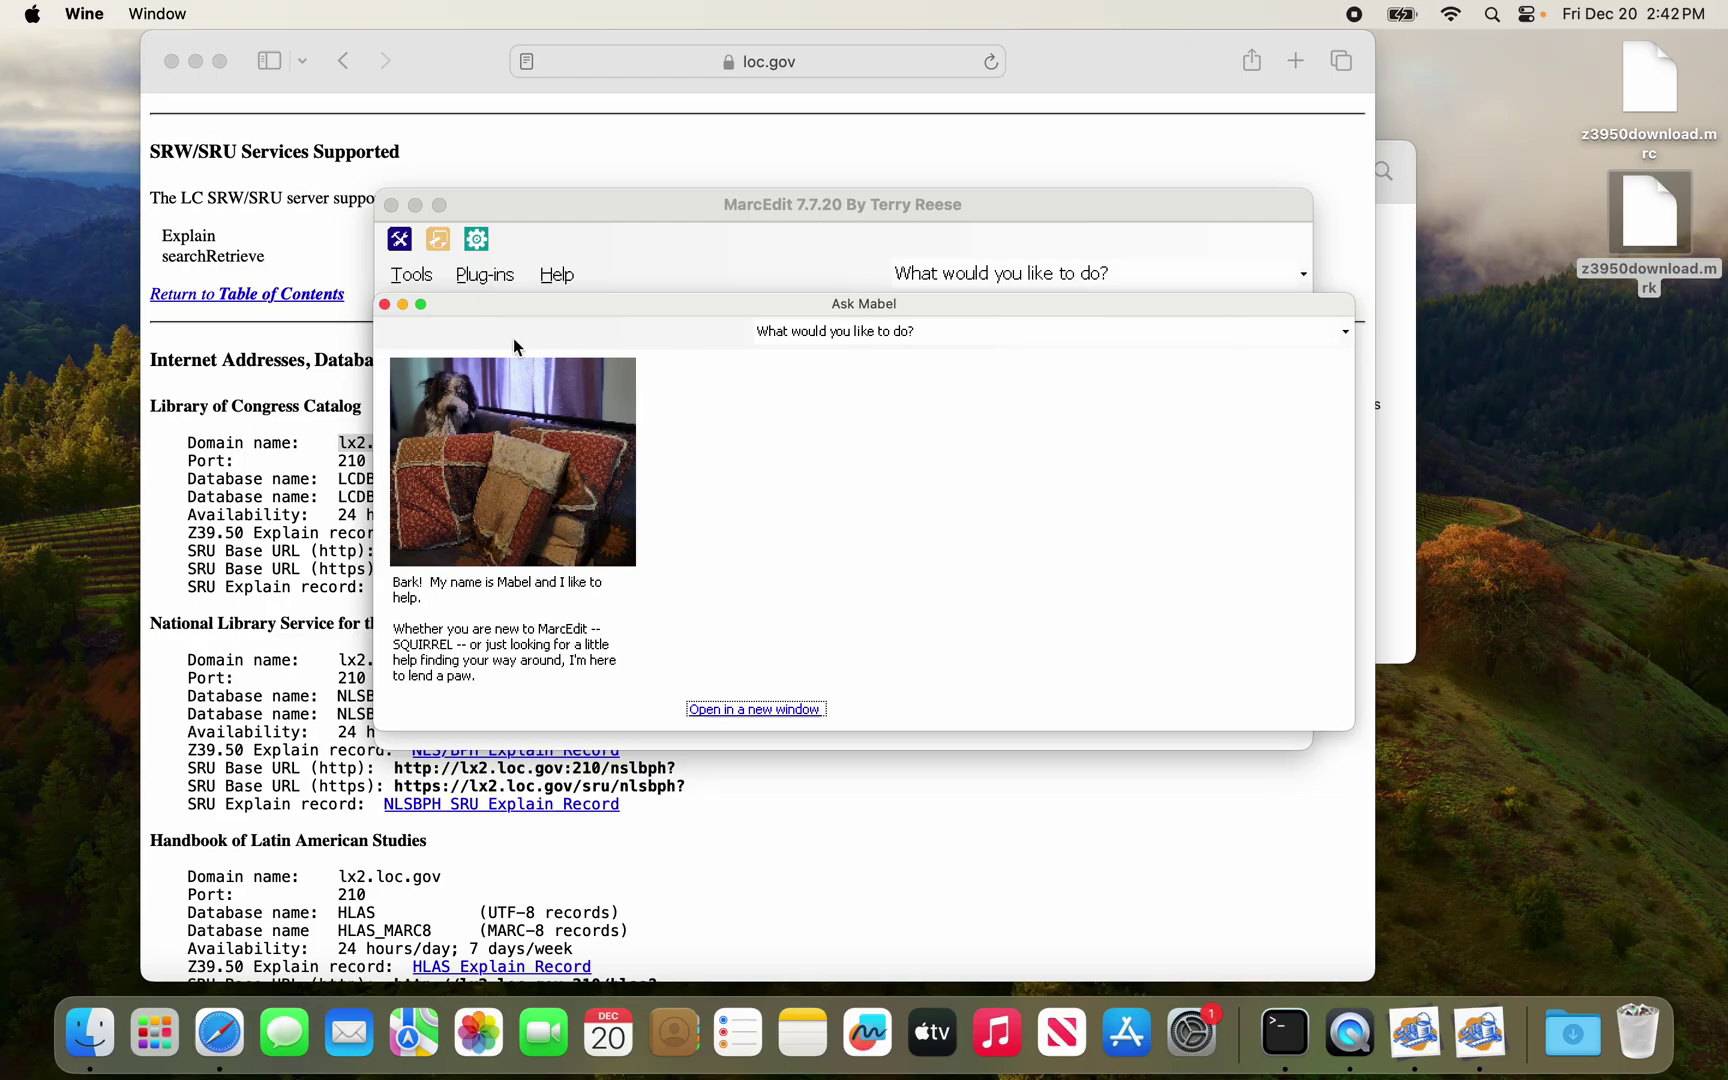
{"action": "left_click", "coordinate": [385, 305]}
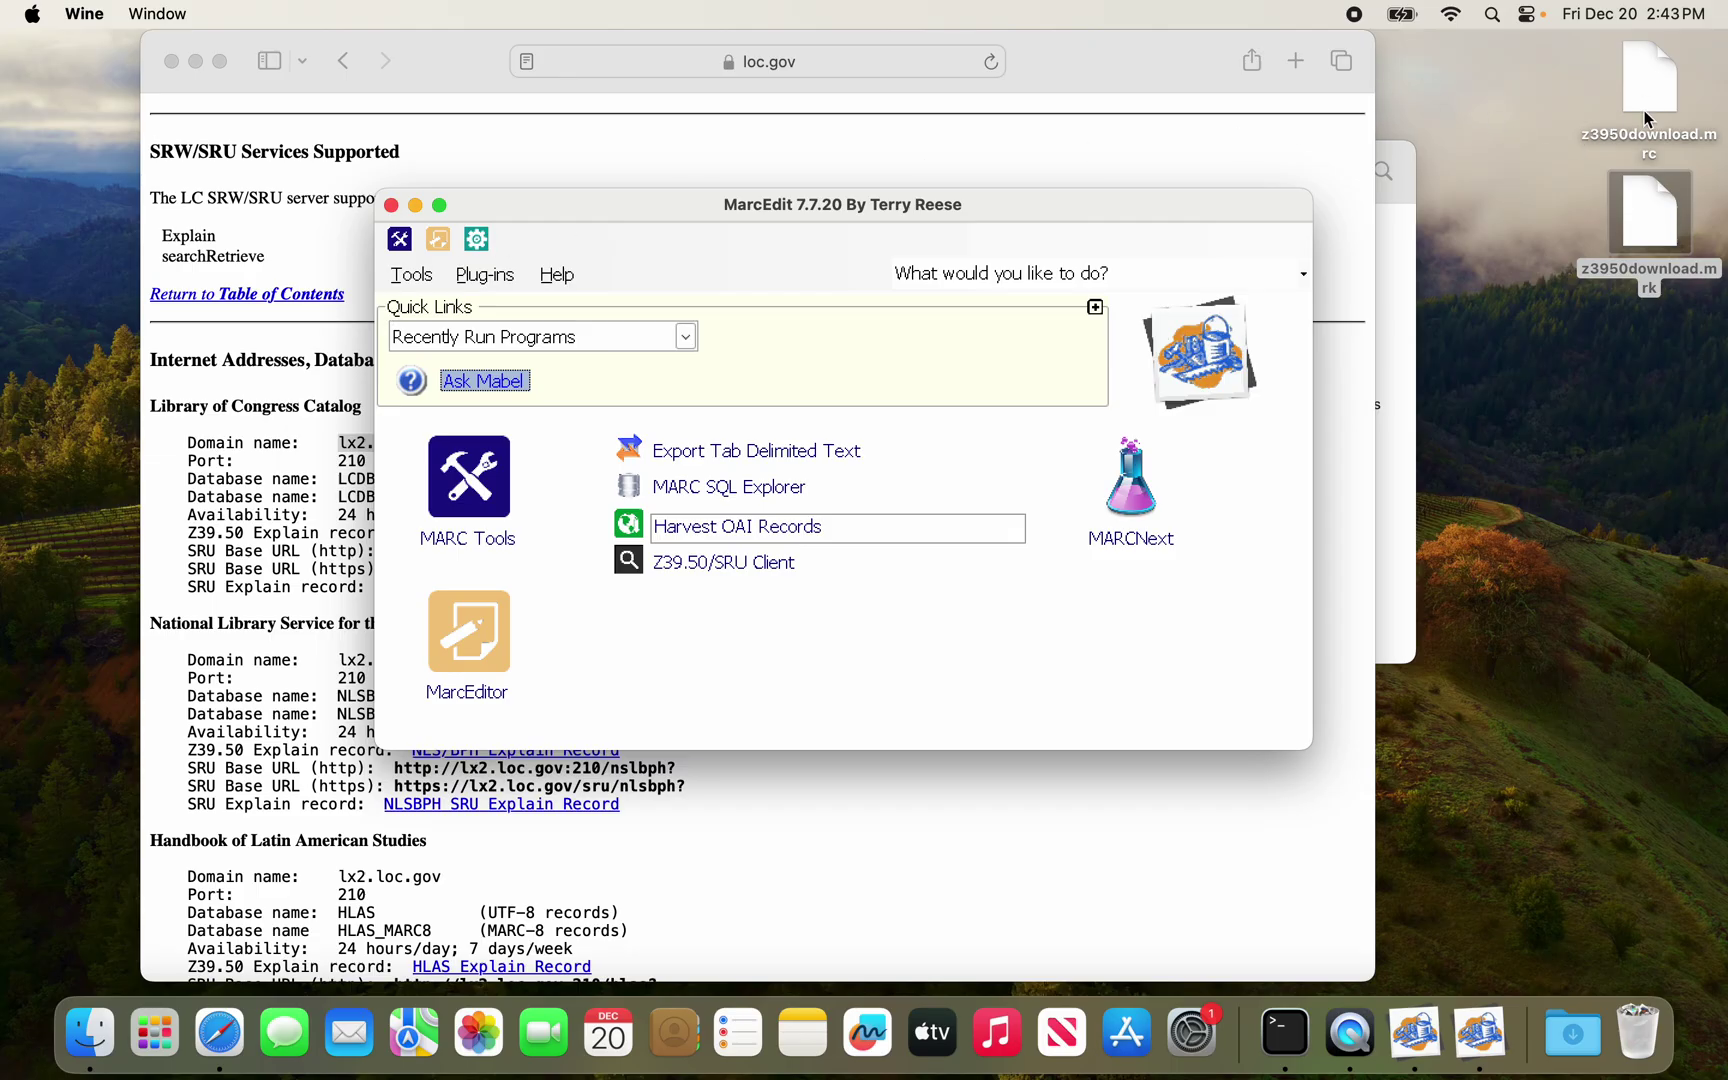
{"action": "left_click", "coordinate": [1133, 193]}
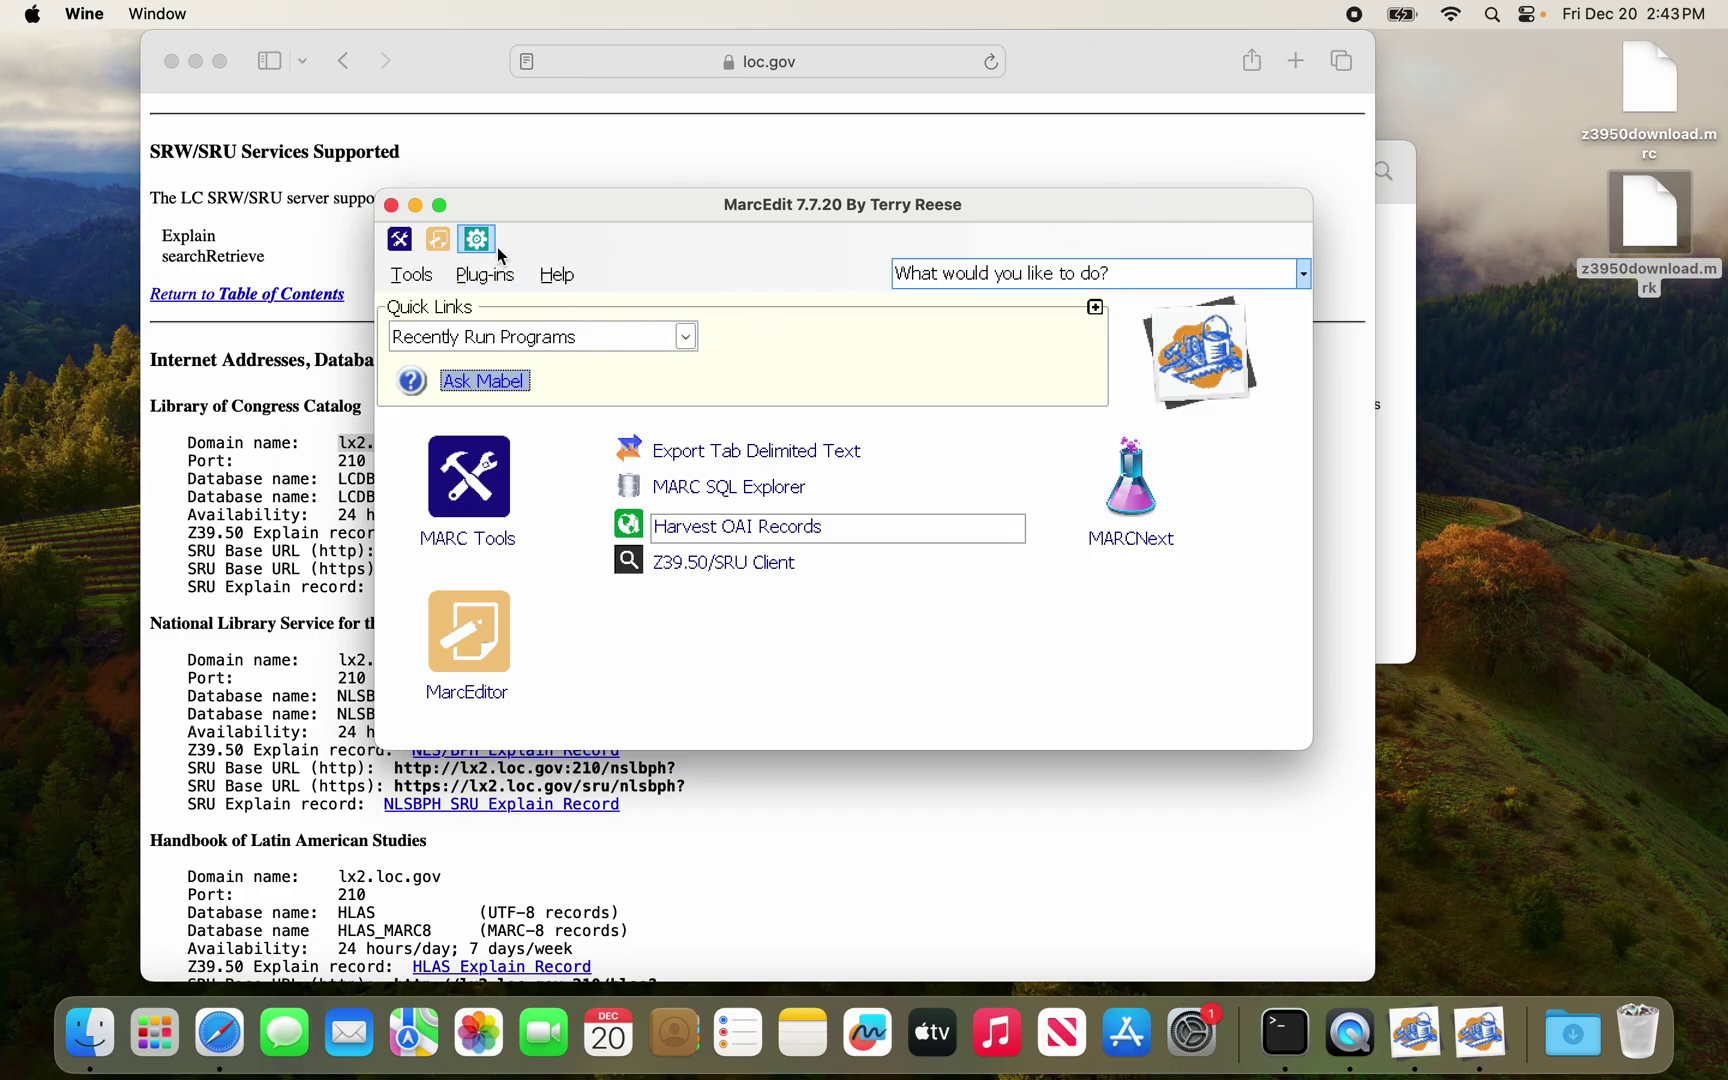